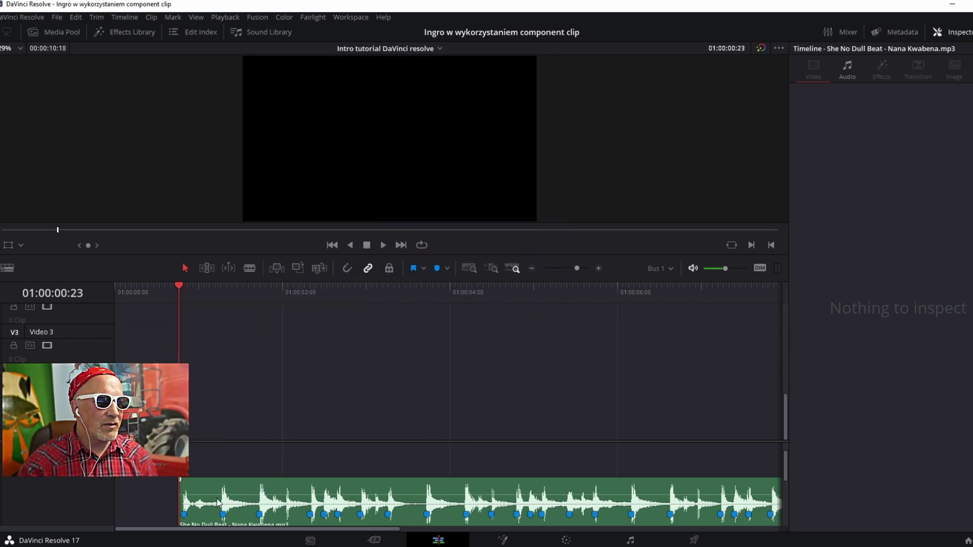
# Step: Play and scrub the beat, then delete the stray marker at 01:00:03:10 on the music clip
pyautogui.press('Right')
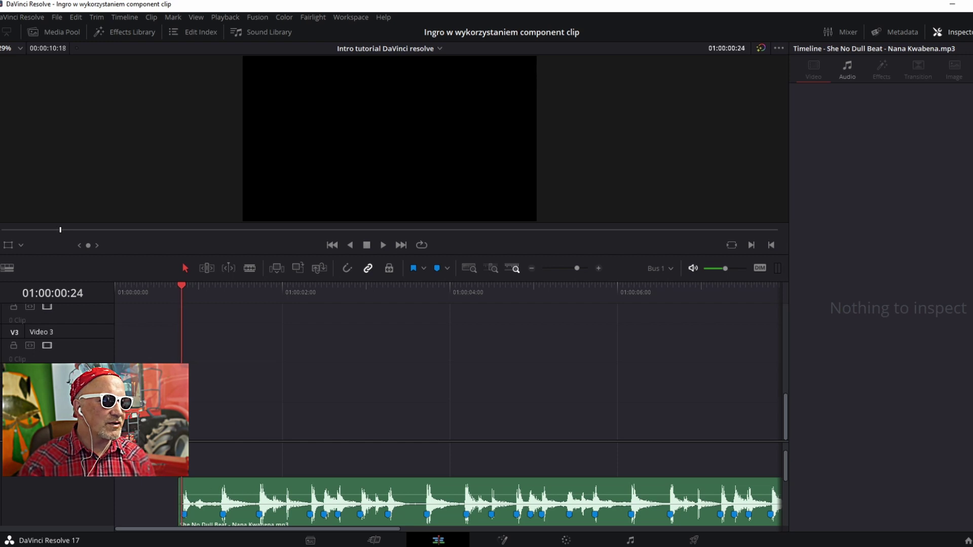
pyautogui.press('space')
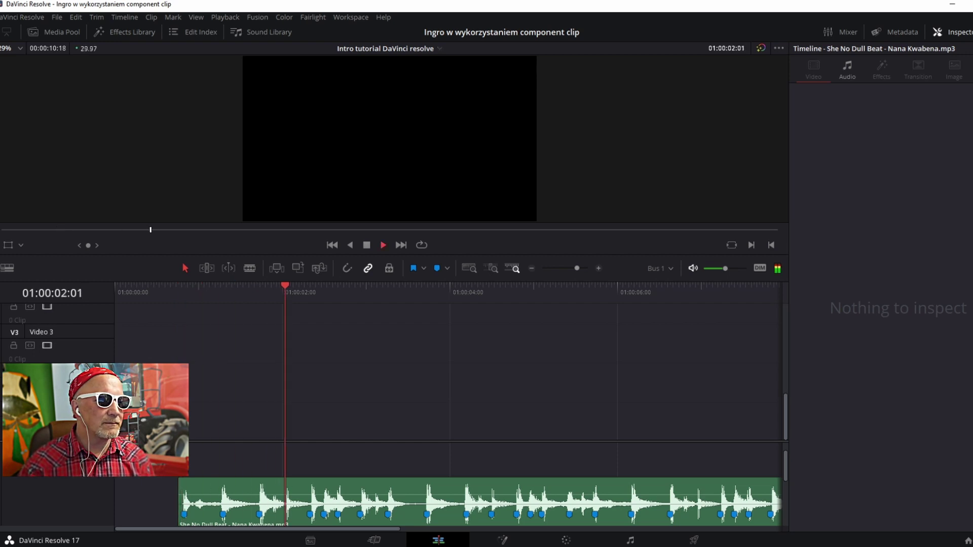
pyautogui.press('space')
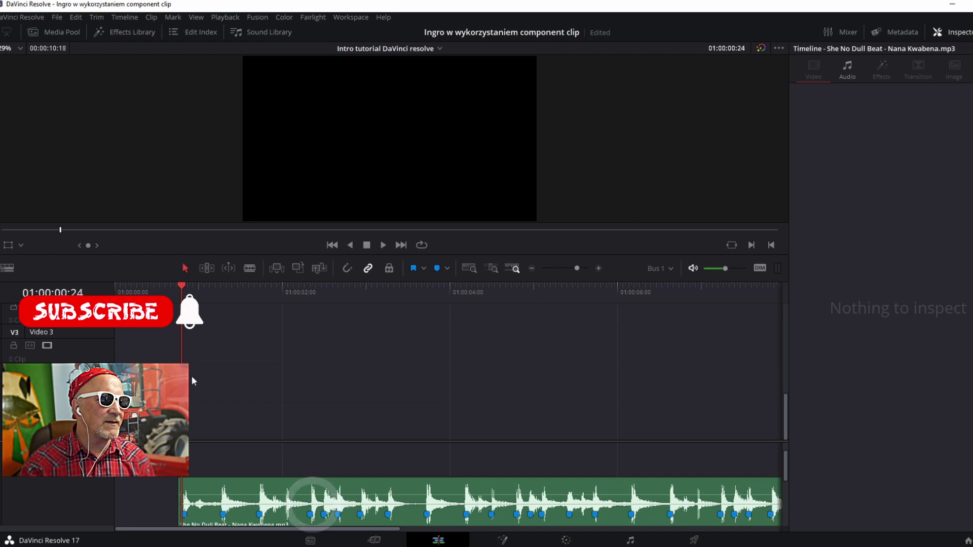
pyautogui.moveTo(190, 376); pyautogui.dragTo(257, 390)
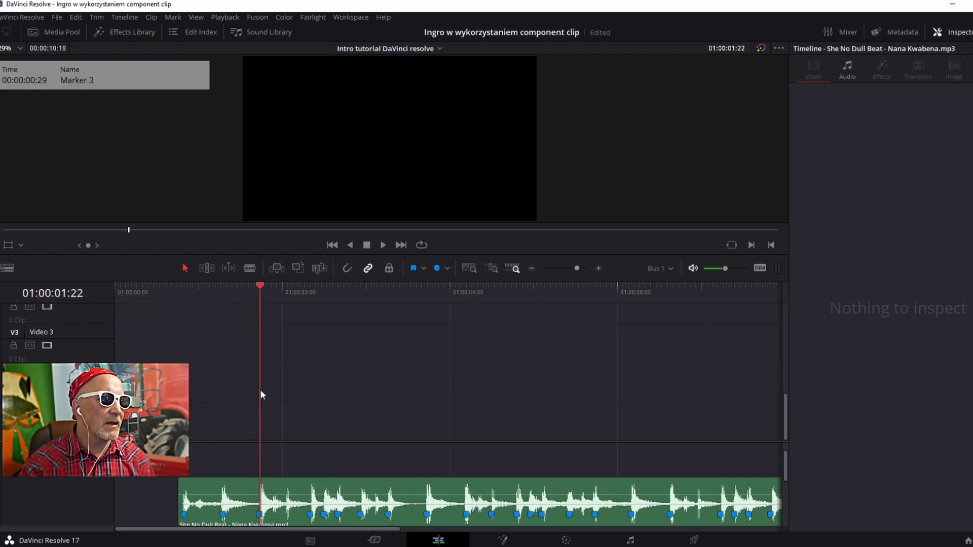
pyautogui.moveTo(257, 390); pyautogui.dragTo(259, 393)
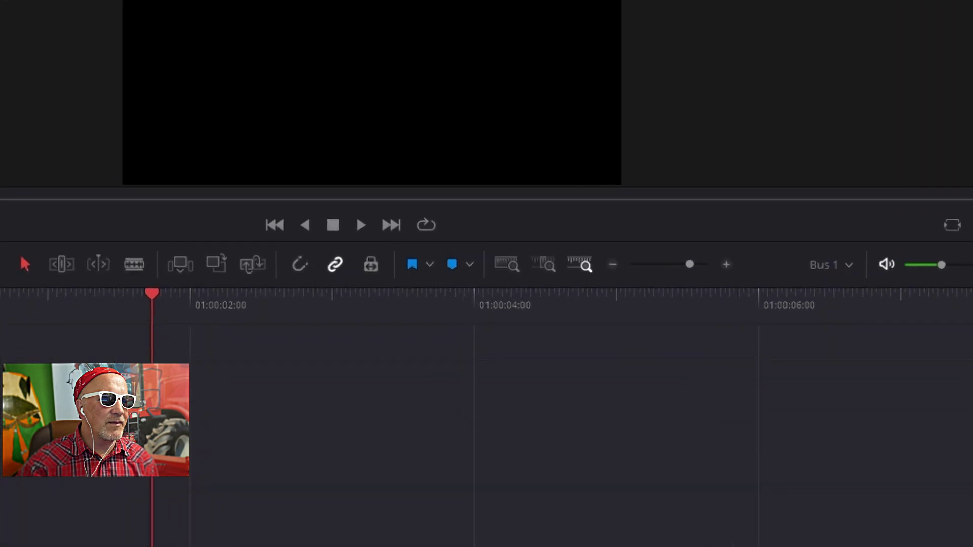
pyautogui.click(403, 309)
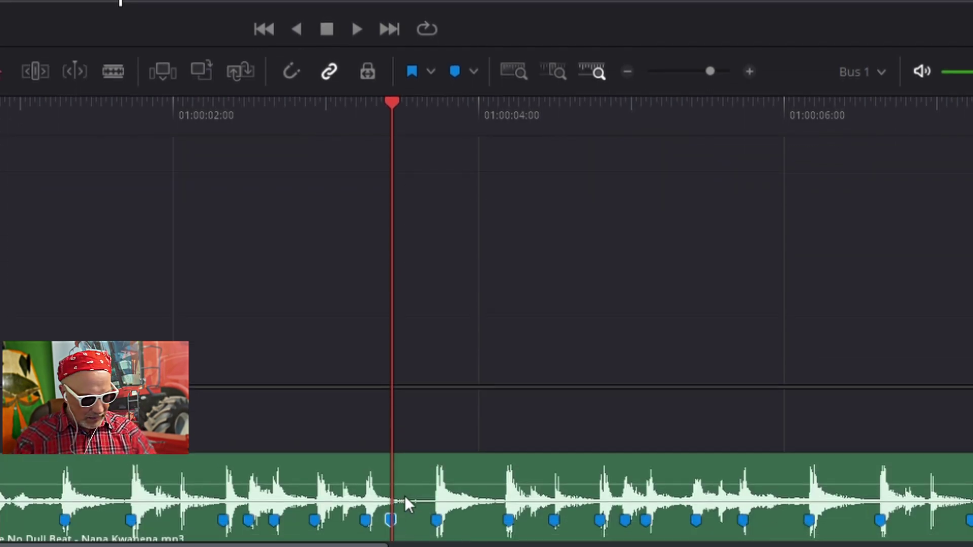
pyautogui.press('Delete')
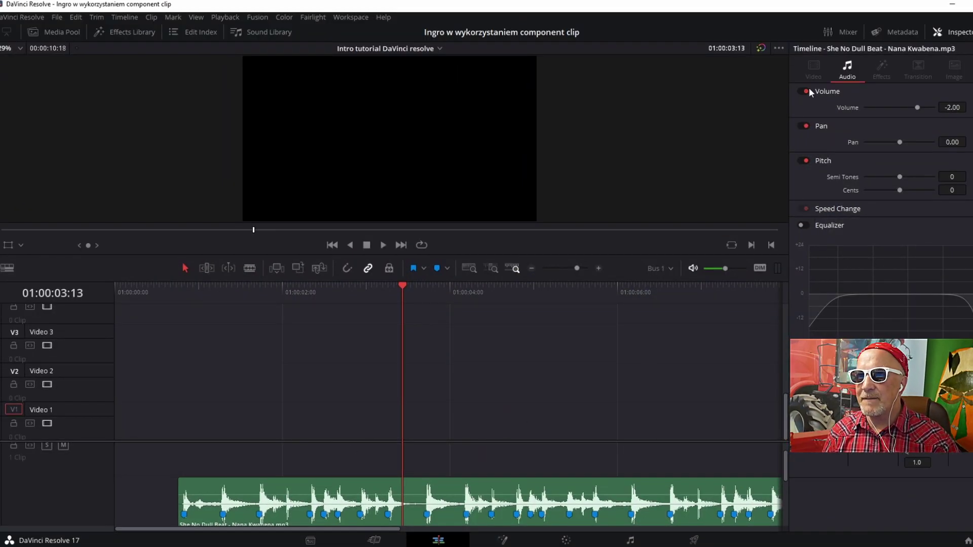
# Step: Place the Toolbox > Titles Text title on Video 1 above the music, with the playhead at 01:00:00:25
pyautogui.click(946, 33)
pyautogui.click(122, 30)
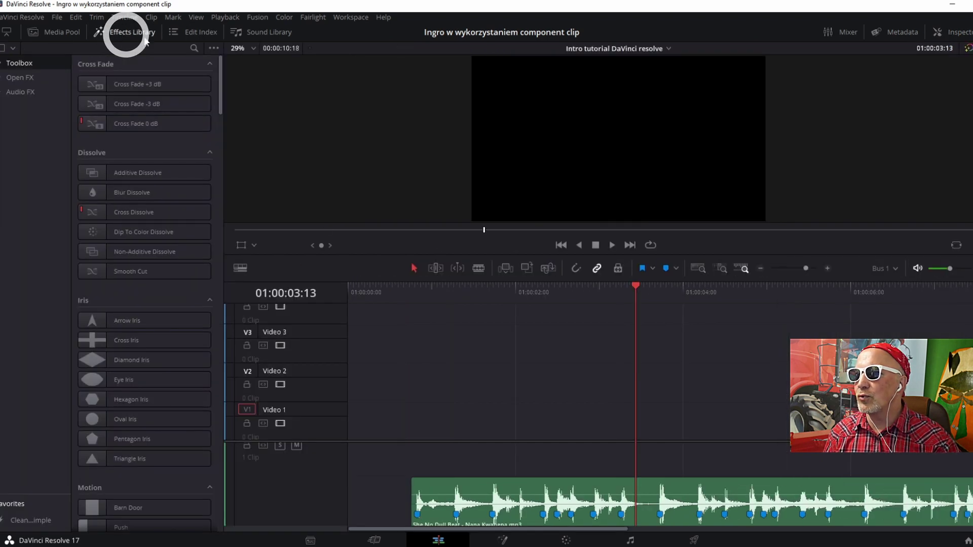
pyautogui.click(1, 64)
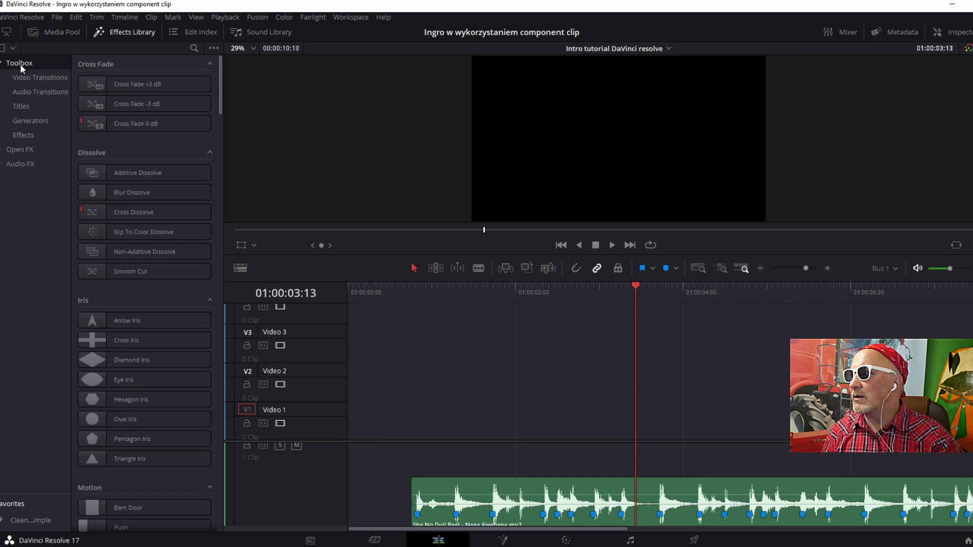
pyautogui.click(23, 108)
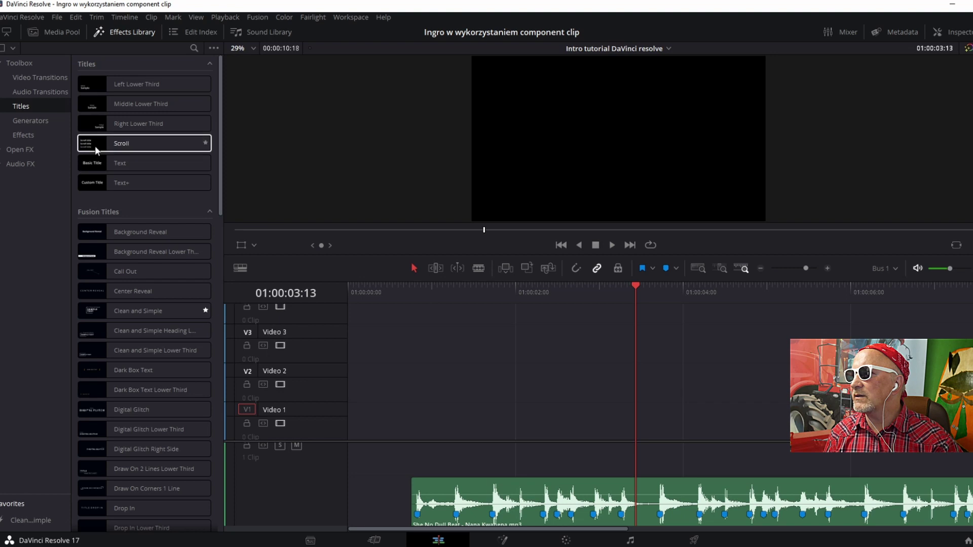
pyautogui.moveTo(96, 164)
pyautogui.mouseDown()
pyautogui.moveTo(442, 400)
pyautogui.moveTo(411, 426)
pyautogui.mouseUp()
pyautogui.click(414, 288)
pyautogui.moveTo(415, 293); pyautogui.dragTo(418, 295)
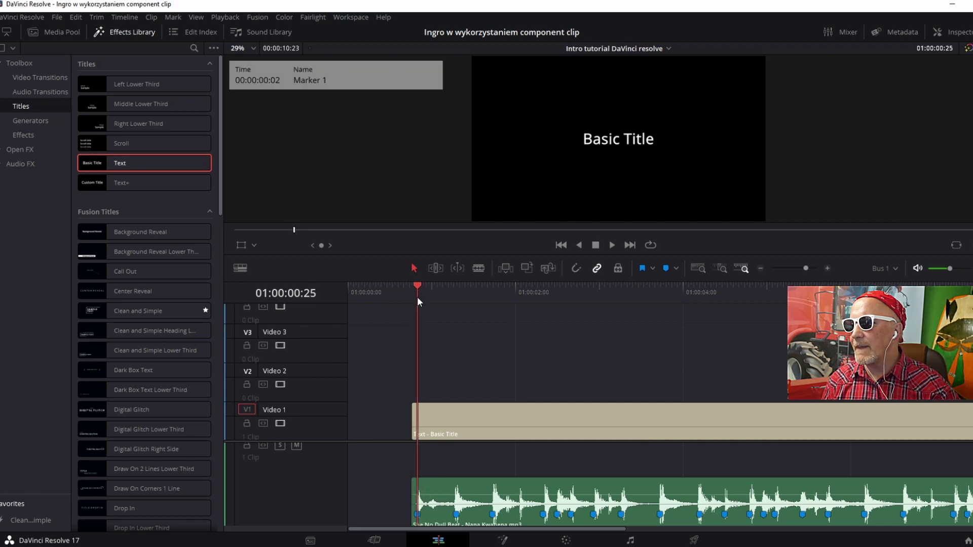
# Step: Shift the Text title clip to start at 01:00:00:25 and show its Inspector settings
pyautogui.moveTo(457, 412); pyautogui.dragTo(464, 412)
pyautogui.moveTo(414, 287); pyautogui.dragTo(418, 311)
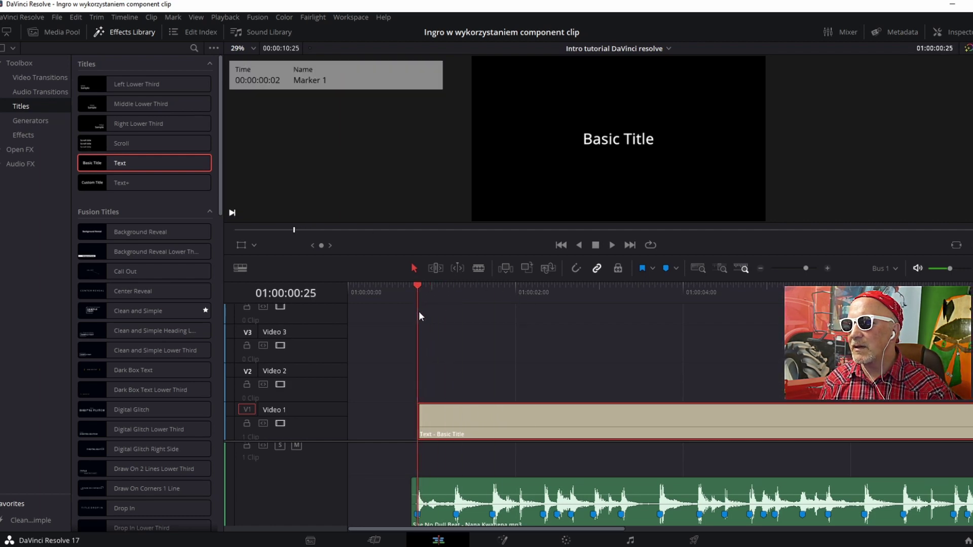
pyautogui.click(959, 34)
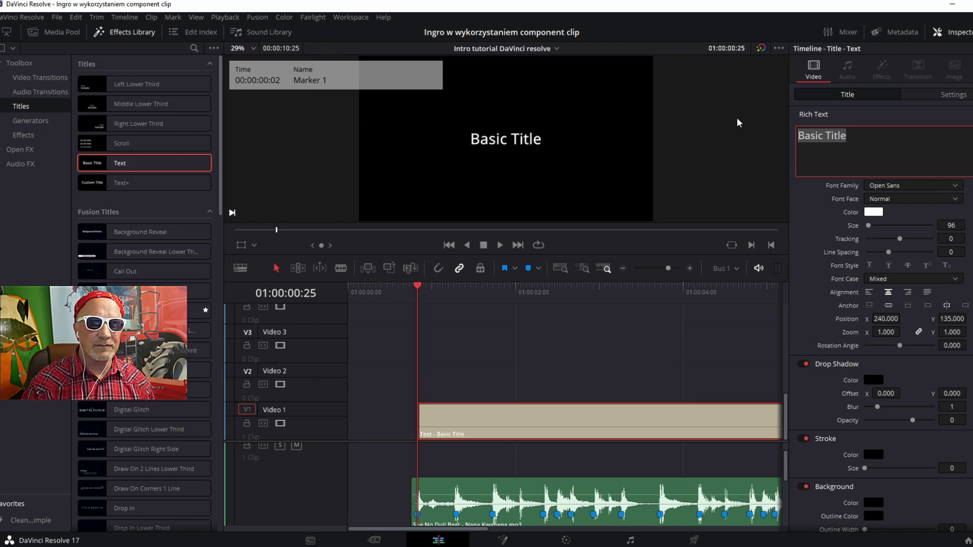
# Step: Replace the title text with INTRO and enlarge it to about size 310
pyautogui.press('BackSpace')
pyautogui.write('INTRO')
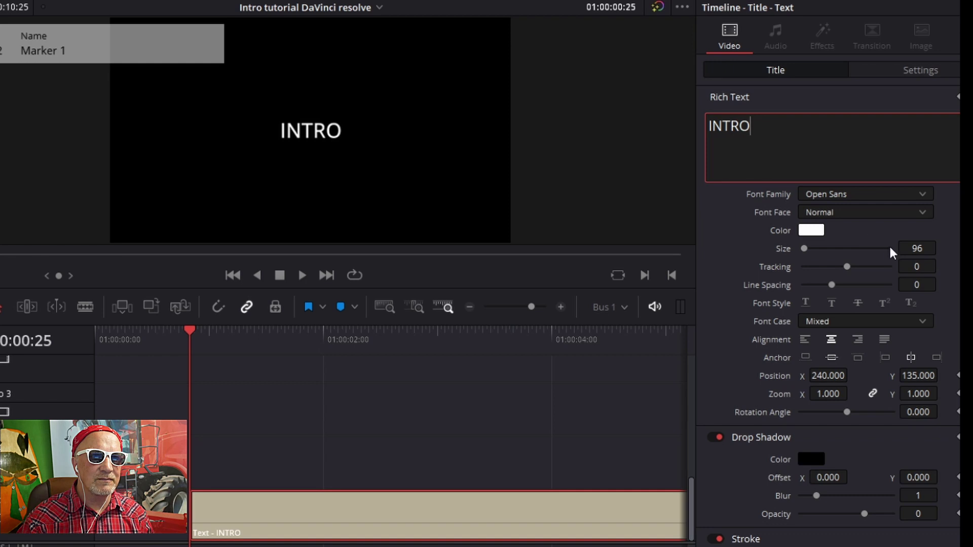
pyautogui.moveTo(915, 250); pyautogui.dragTo(940, 247)
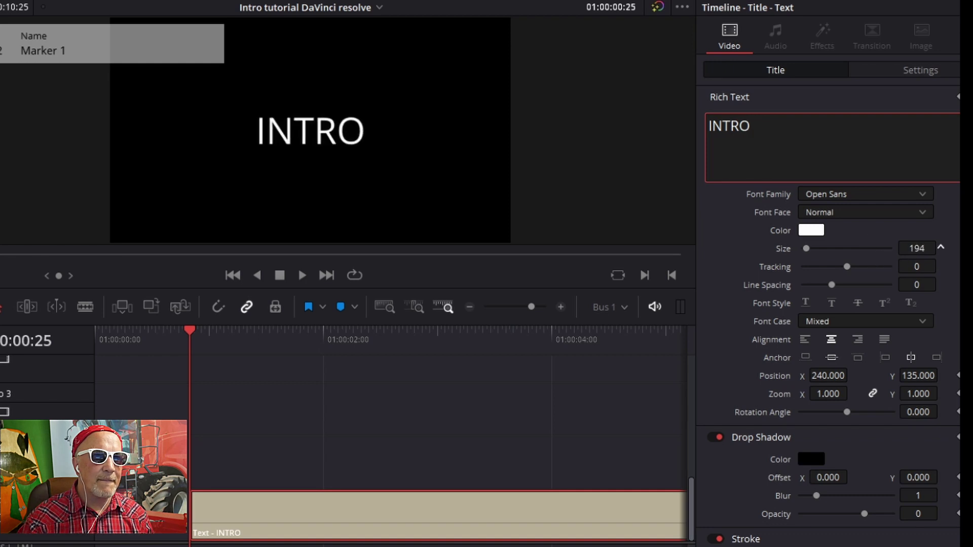
pyautogui.moveTo(941, 247); pyautogui.dragTo(942, 247)
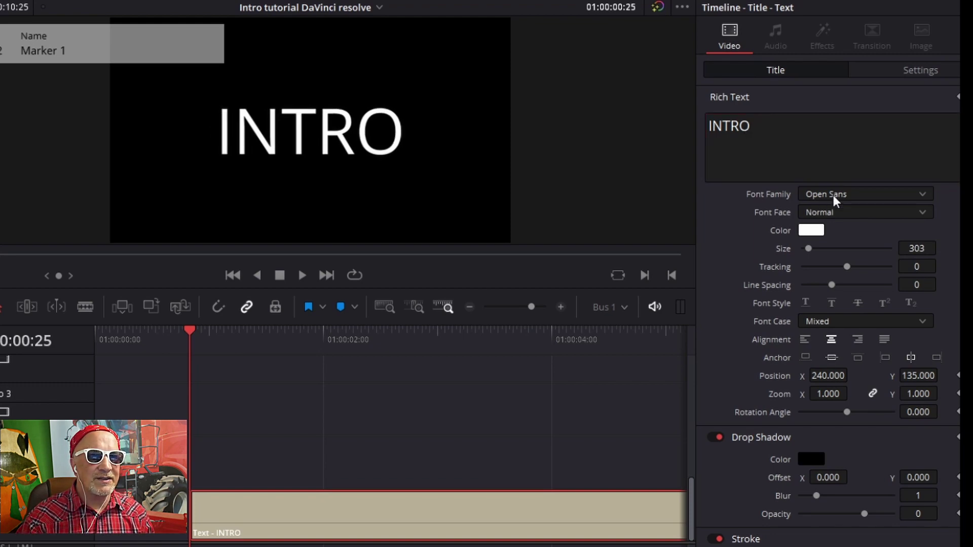
# Step: Set the title font to Berlin Sans FB Demi Bold, tracking 7 and size 332
pyautogui.click(833, 196)
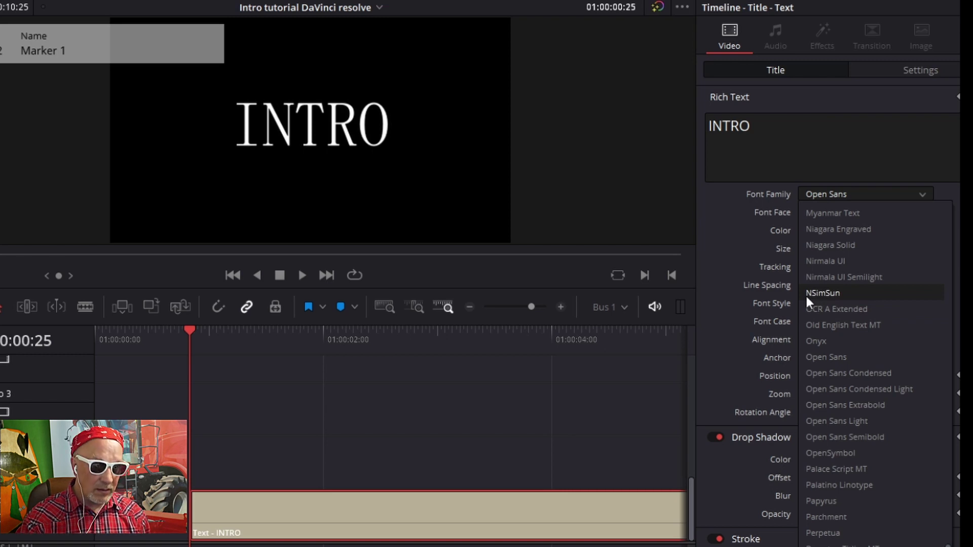
pyautogui.press('b')
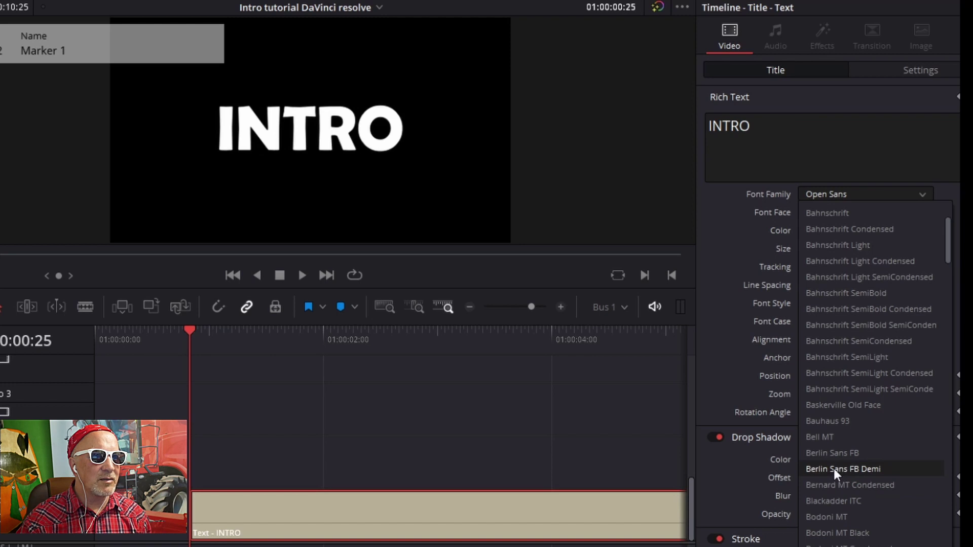
pyautogui.click(834, 468)
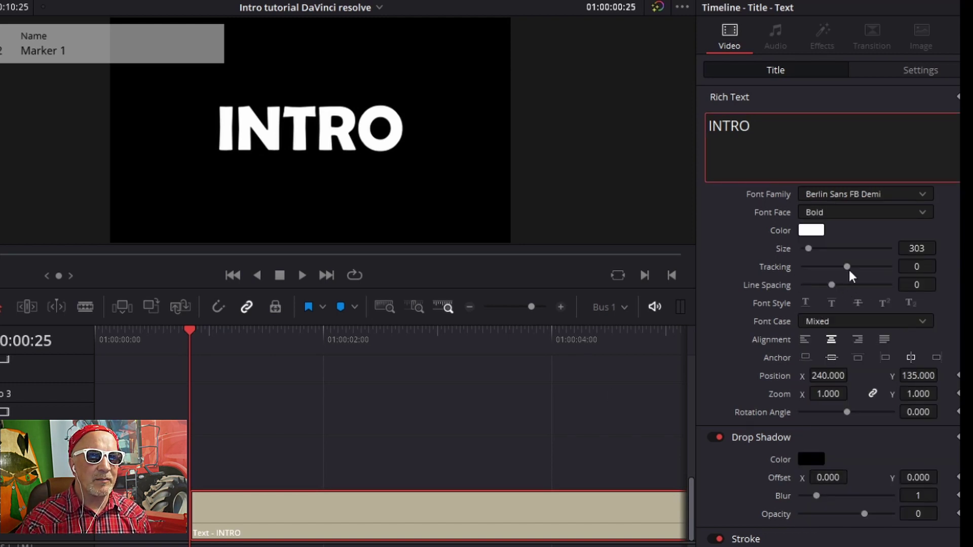
pyautogui.moveTo(916, 266); pyautogui.dragTo(941, 264)
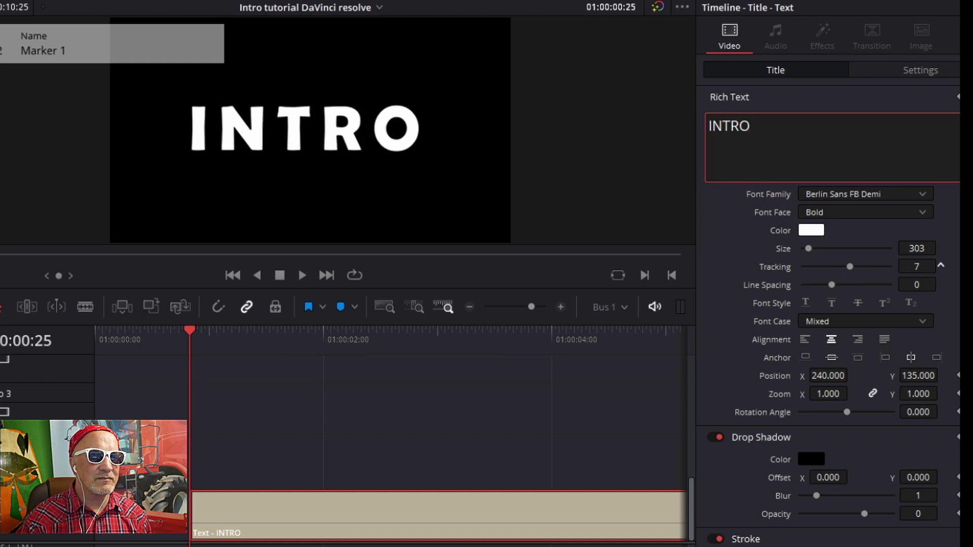
pyautogui.moveTo(916, 248); pyautogui.dragTo(916, 249)
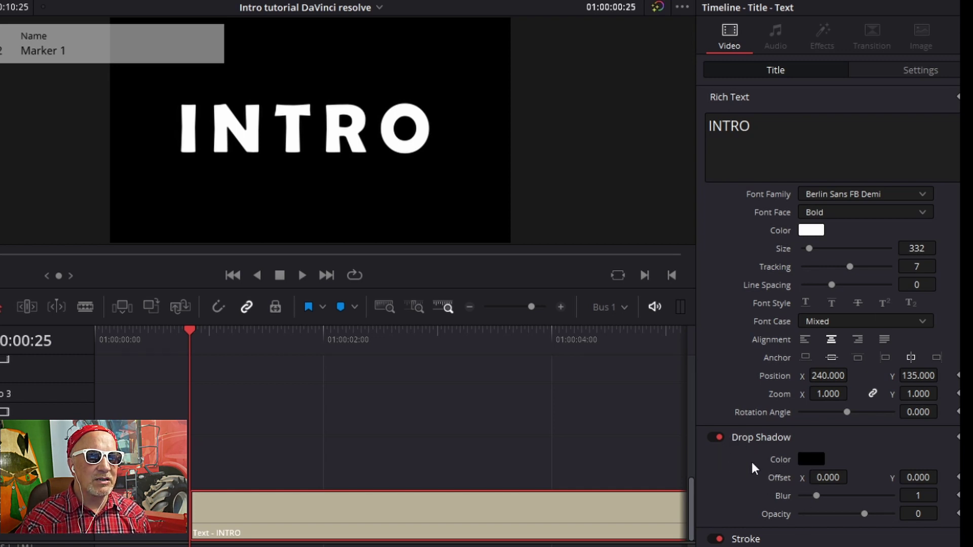
# Step: Set the INTRO drop shadow colour to white
pyautogui.click(811, 458)
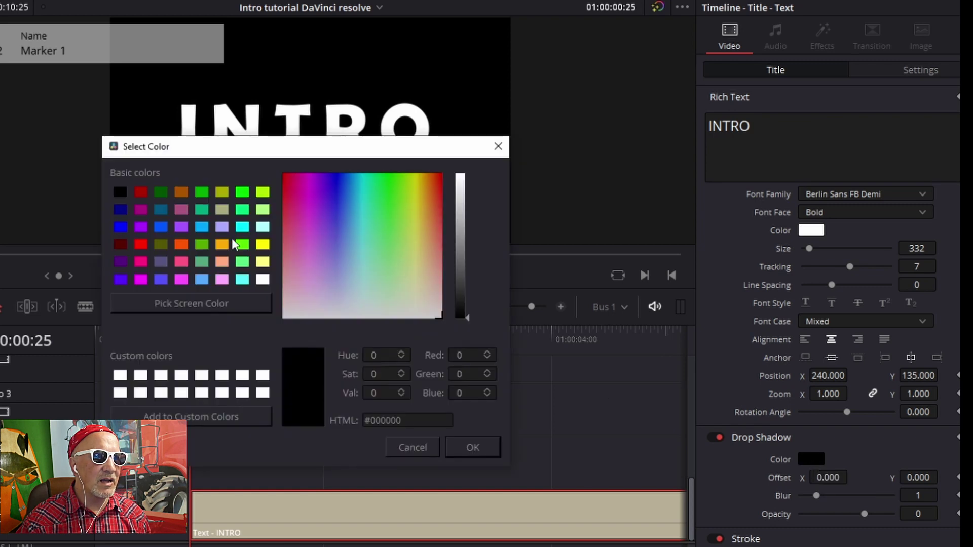
pyautogui.click(263, 280)
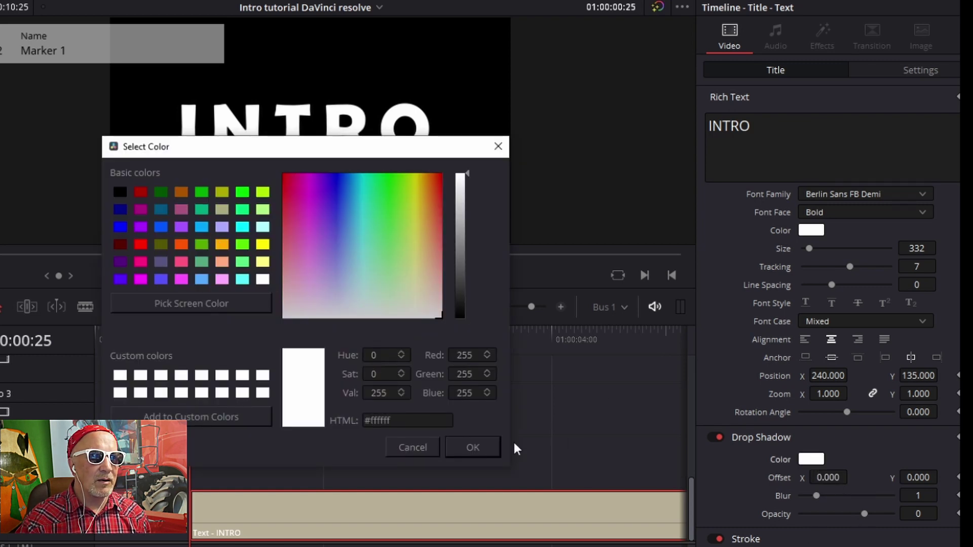
pyautogui.click(475, 447)
# Step: Give the drop shadow offset 7 and 4, blur 43 and opacity 64
pyautogui.moveTo(828, 478); pyautogui.dragTo(852, 477)
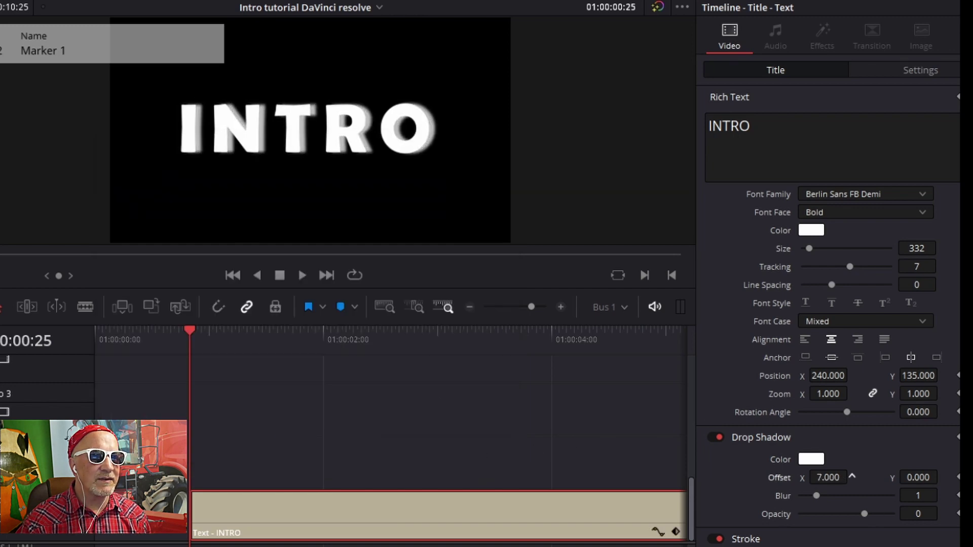
pyautogui.moveTo(918, 478); pyautogui.dragTo(942, 478)
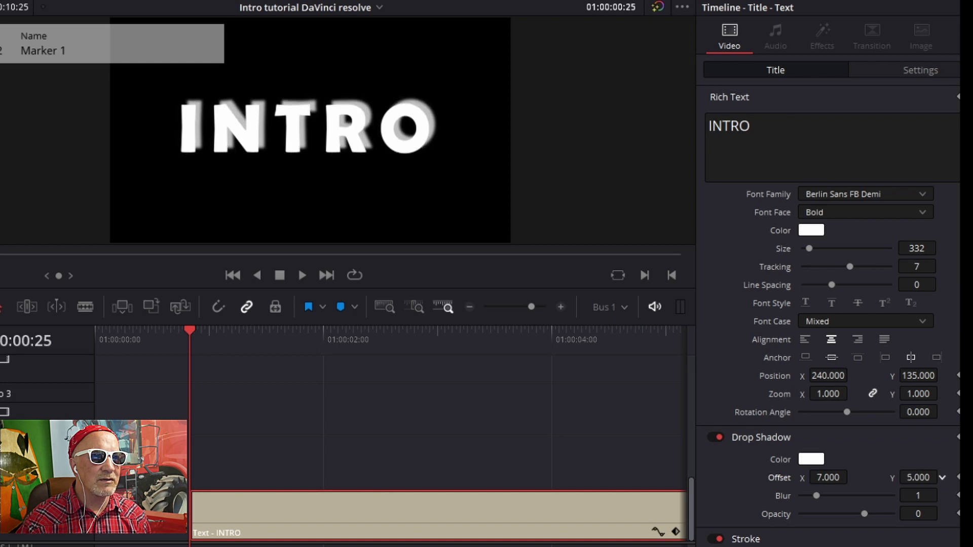
pyautogui.moveTo(942, 477); pyautogui.dragTo(942, 478)
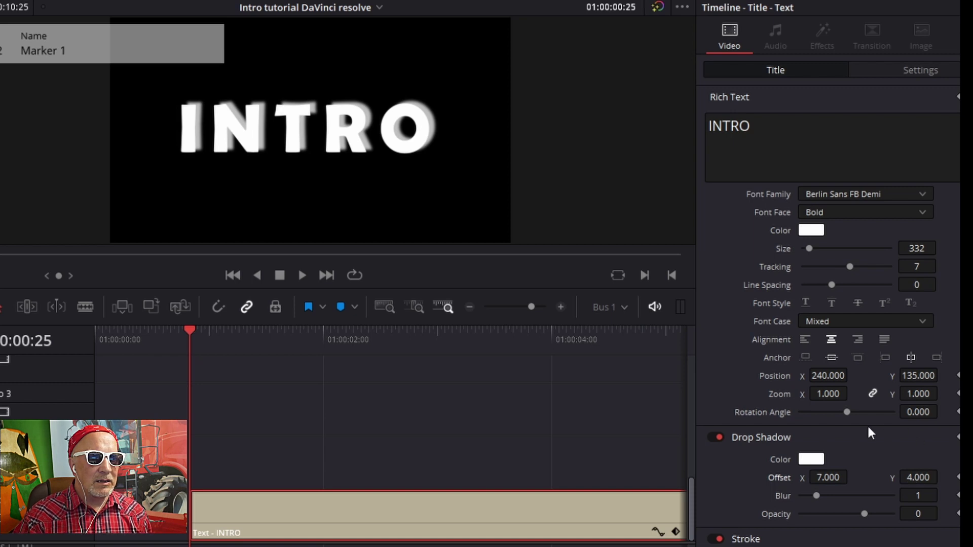
pyautogui.moveTo(816, 496); pyautogui.dragTo(840, 495)
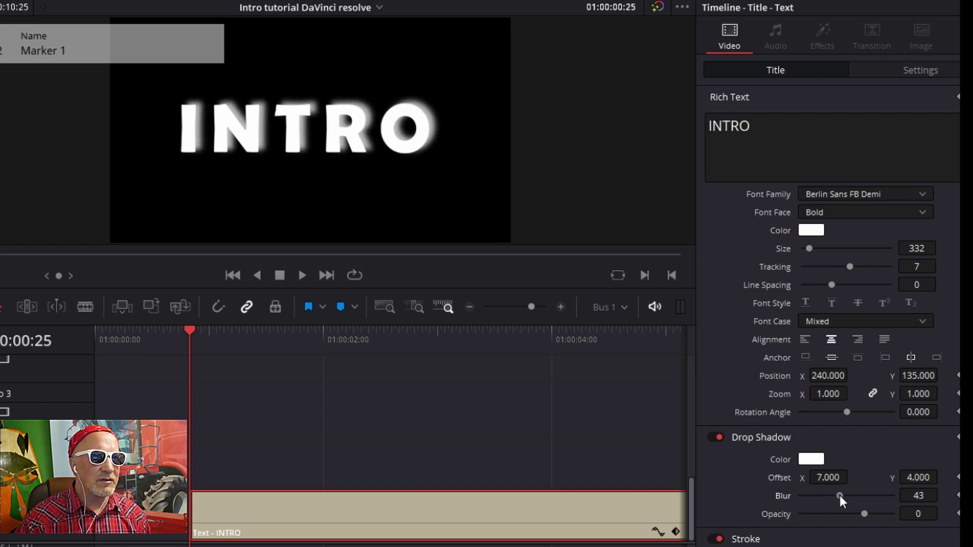
pyautogui.moveTo(863, 512)
pyautogui.mouseDown()
pyautogui.moveTo(835, 495)
pyautogui.moveTo(858, 505)
pyautogui.mouseUp()
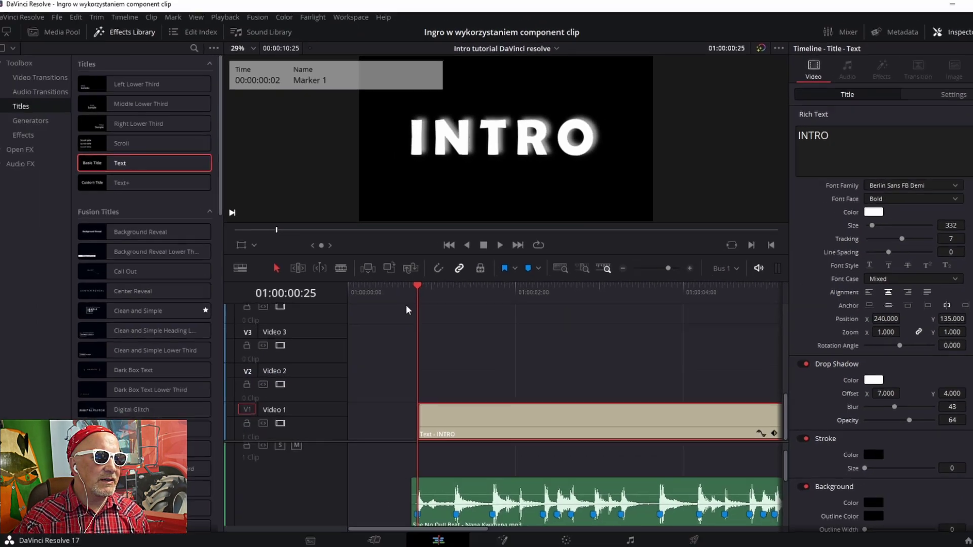
pyautogui.click(402, 288)
# Step: Preview the intro and give the INTRO title a fade-in of about 15 frames
pyautogui.press('space')
pyautogui.press('space')
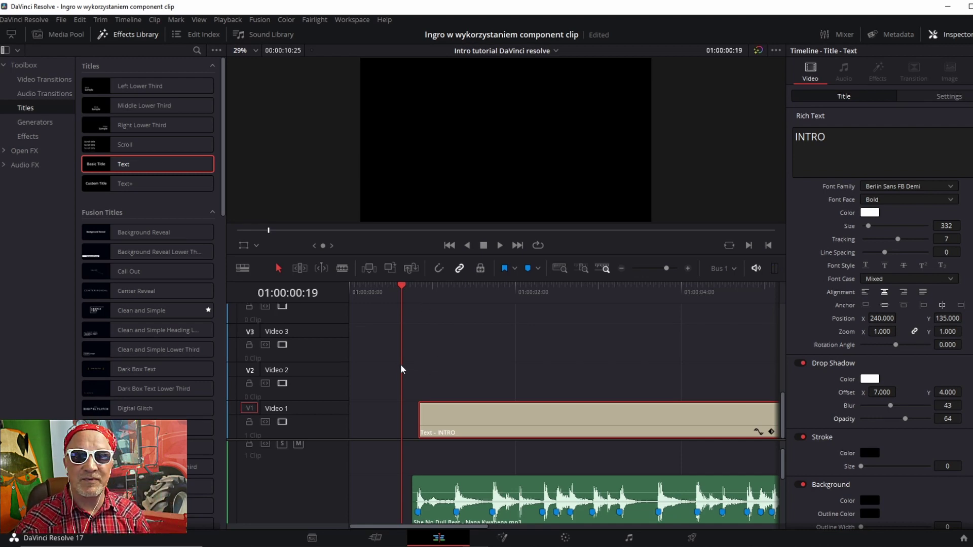
pyautogui.moveTo(402, 364); pyautogui.dragTo(420, 365)
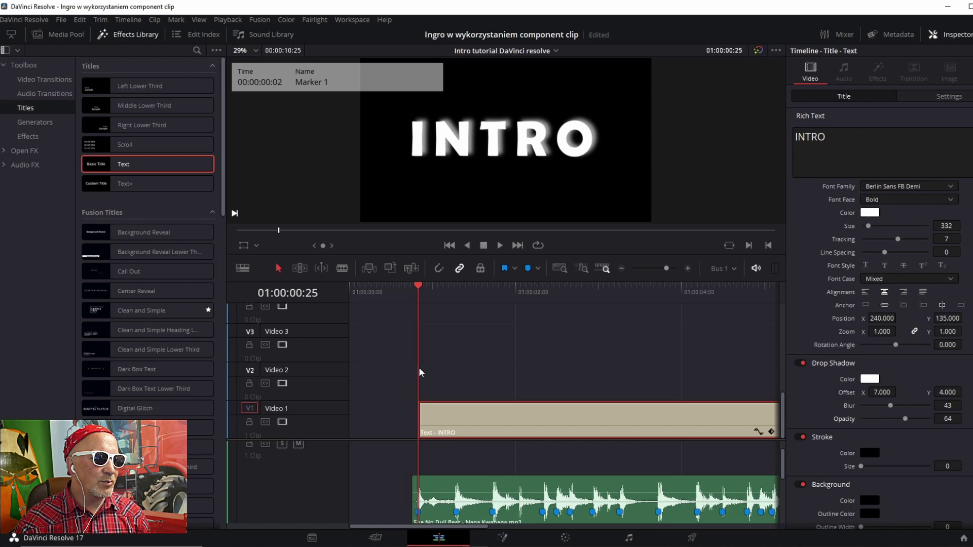
pyautogui.moveTo(420, 405); pyautogui.dragTo(447, 404)
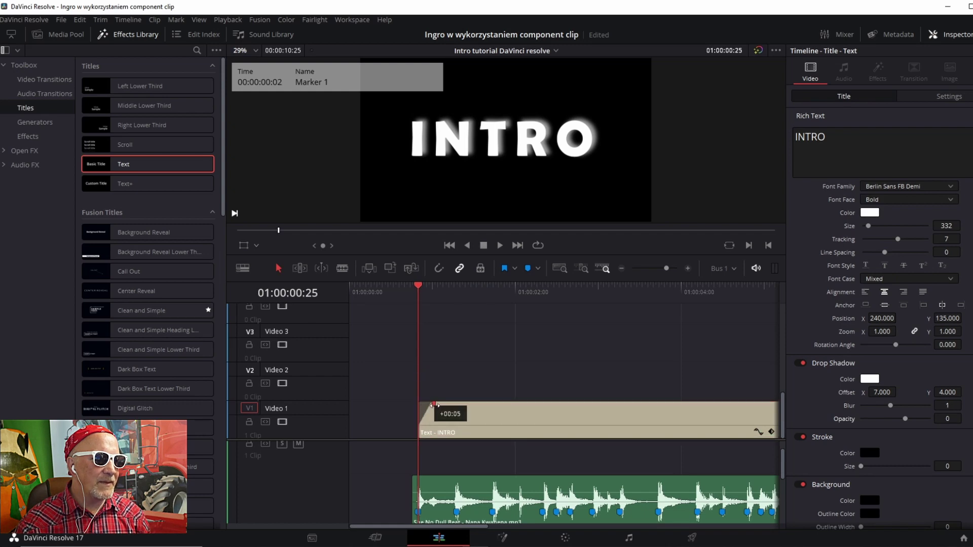
pyautogui.moveTo(446, 404); pyautogui.dragTo(463, 405)
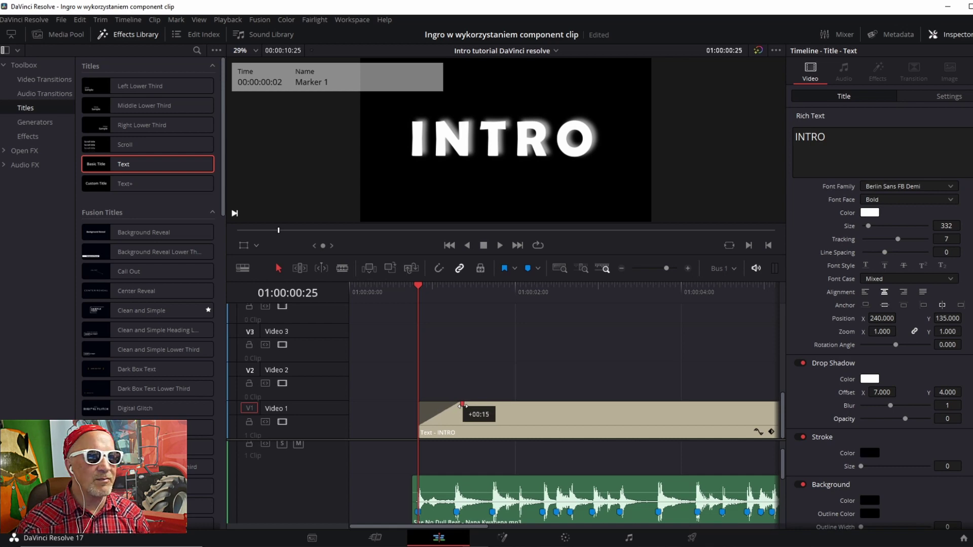
# Step: Check the title's fade from black, then add a short fade-in to the music clip
pyautogui.click(435, 386)
pyautogui.moveTo(434, 386); pyautogui.dragTo(418, 394)
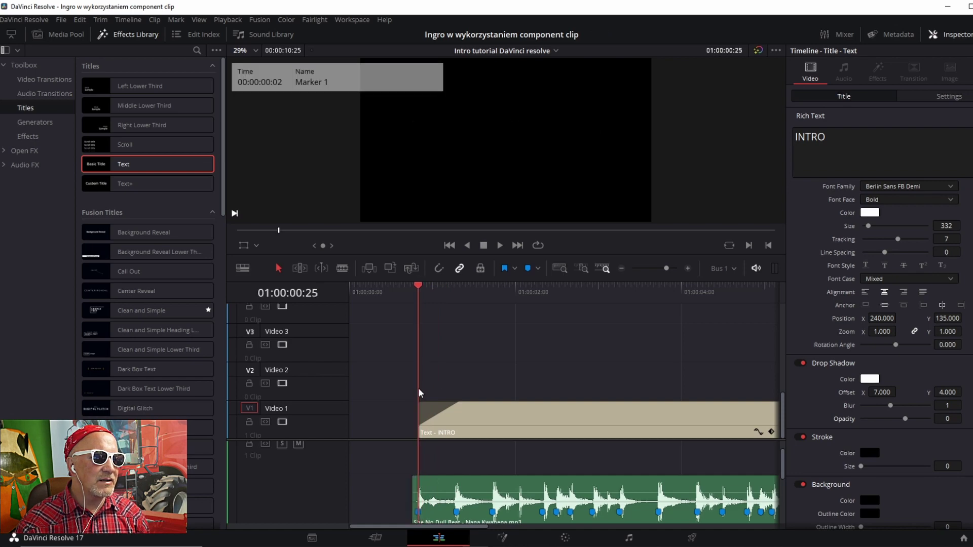
pyautogui.moveTo(413, 477); pyautogui.dragTo(466, 478)
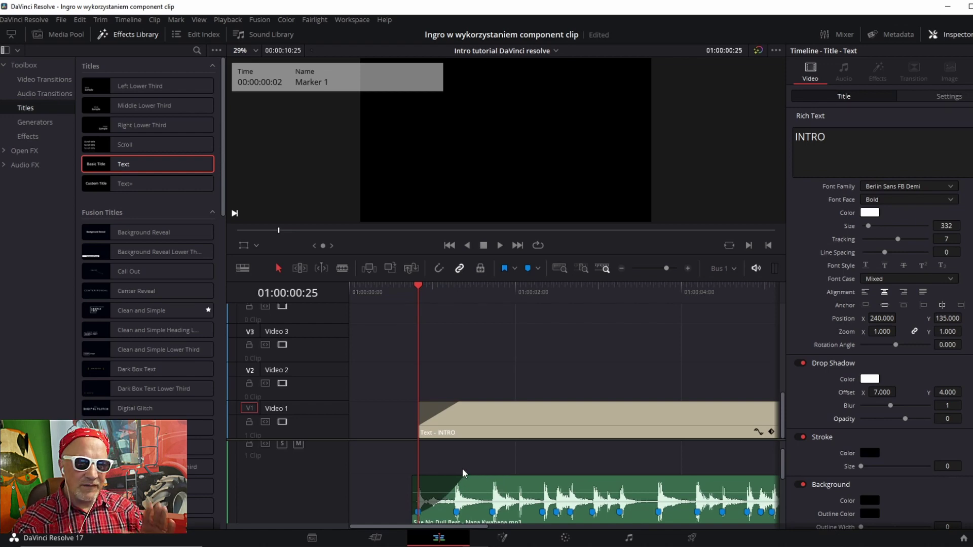
pyautogui.click(442, 498)
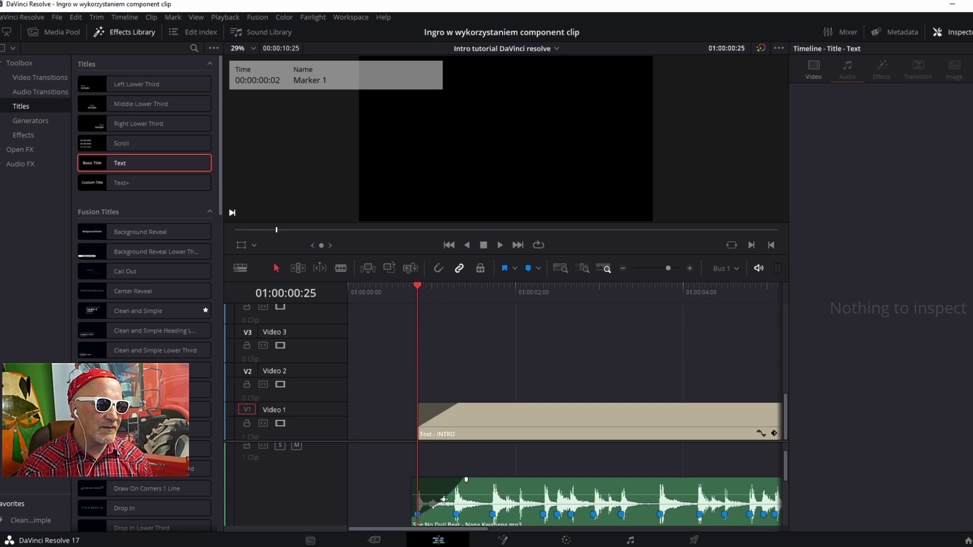
# Step: Bend the music fade-in into a convex curve and pull its handle back to shorten it
pyautogui.moveTo(444, 500); pyautogui.dragTo(427, 489)
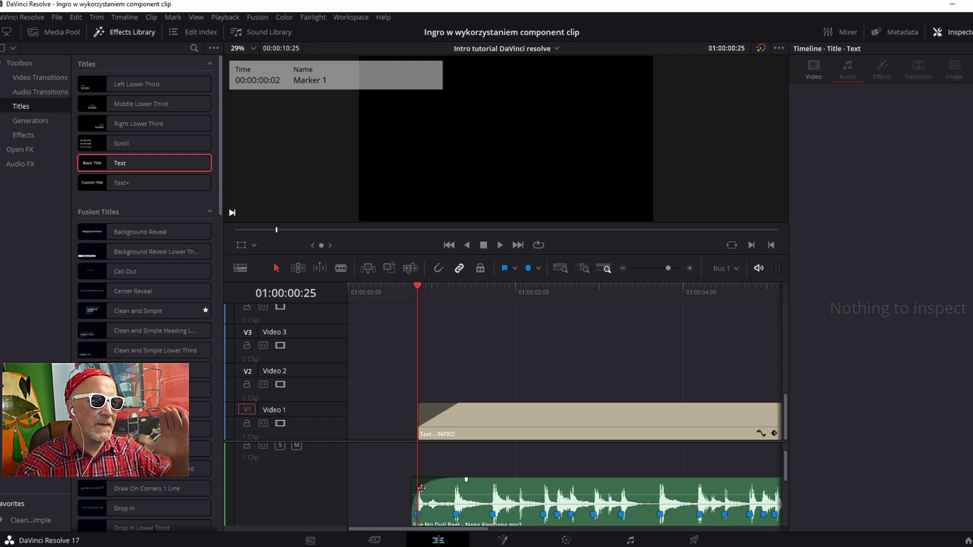
pyautogui.moveTo(429, 494); pyautogui.dragTo(463, 506)
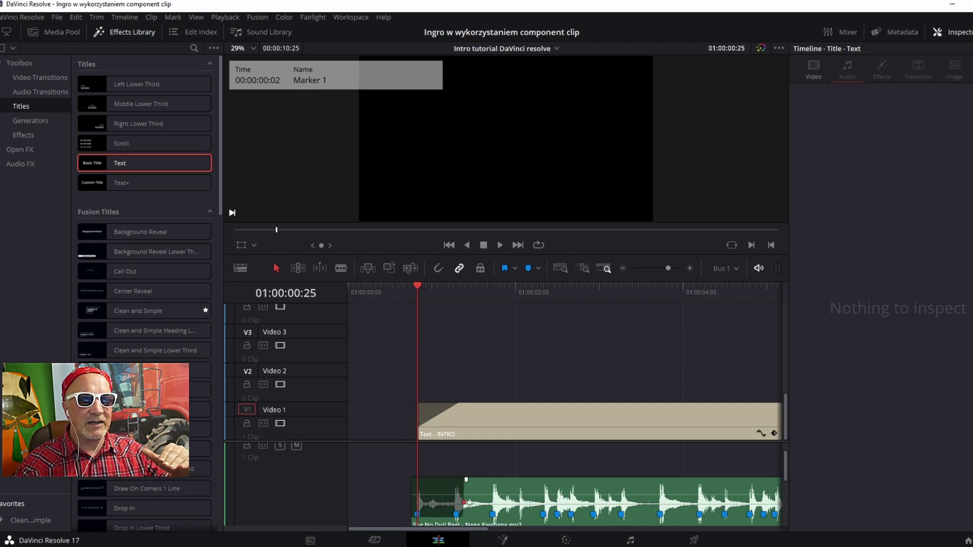
pyautogui.moveTo(465, 503); pyautogui.dragTo(441, 504)
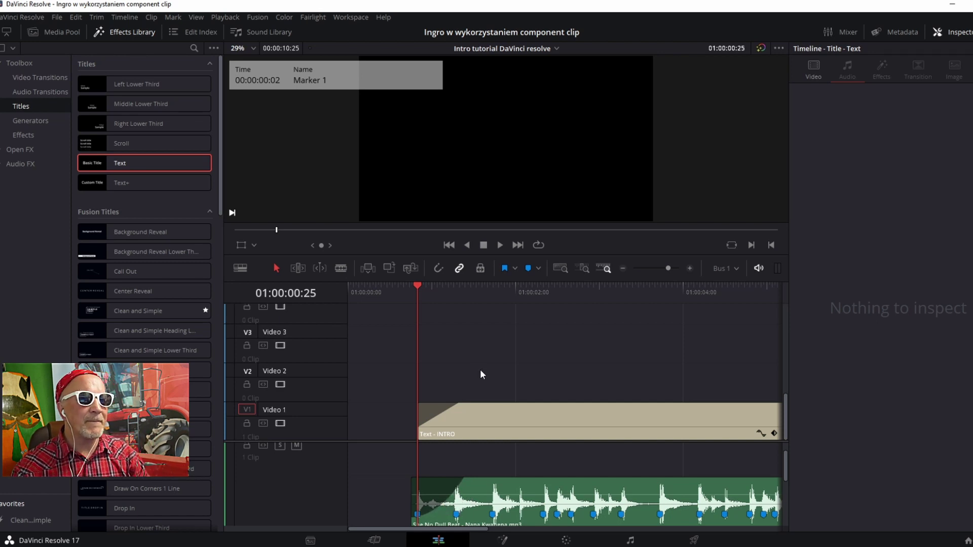
pyautogui.click(415, 286)
pyautogui.press('space')
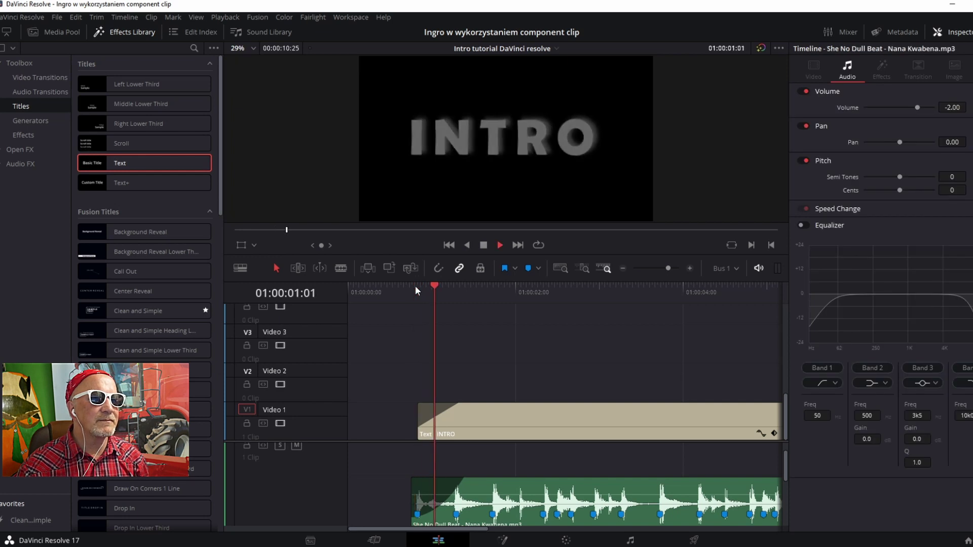
pyautogui.press('space')
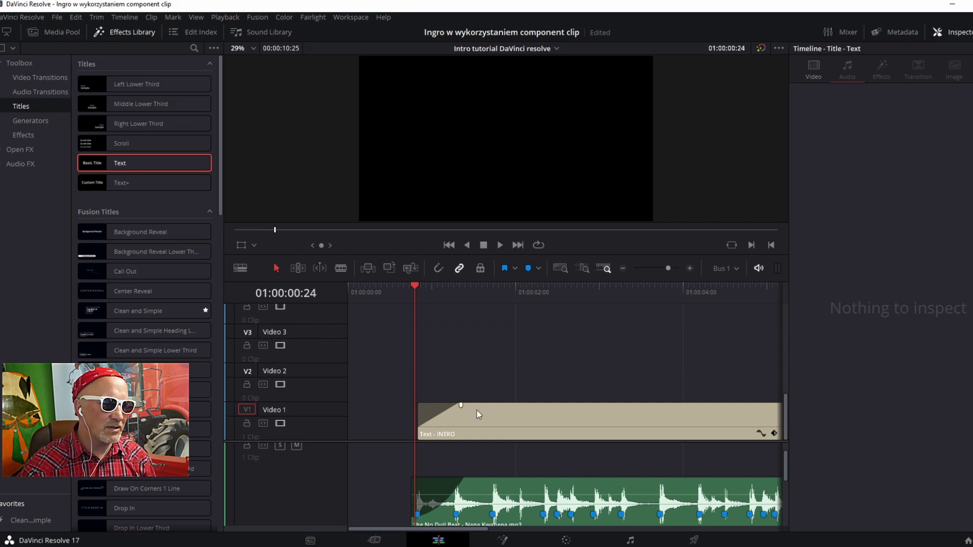
pyautogui.moveTo(410, 381); pyautogui.dragTo(460, 387)
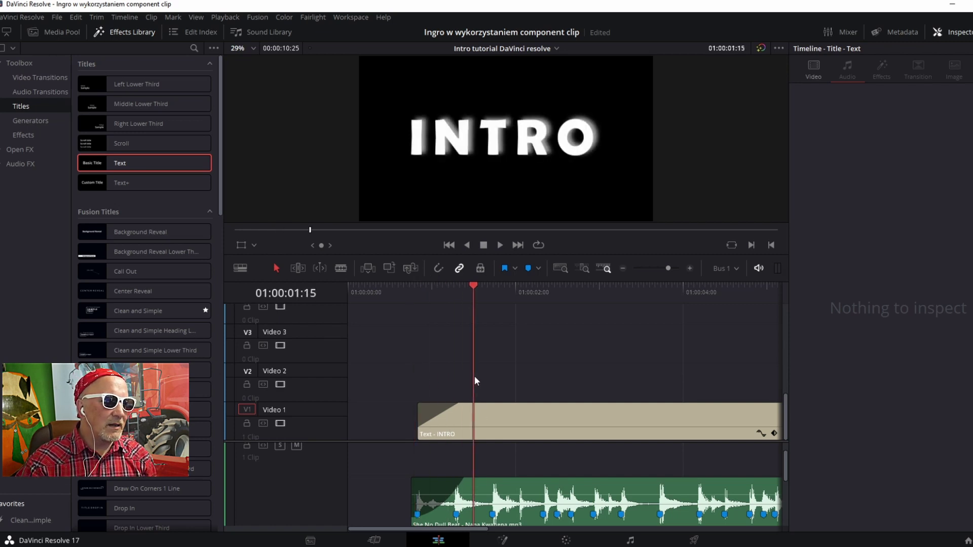
pyautogui.moveTo(460, 387); pyautogui.dragTo(494, 404)
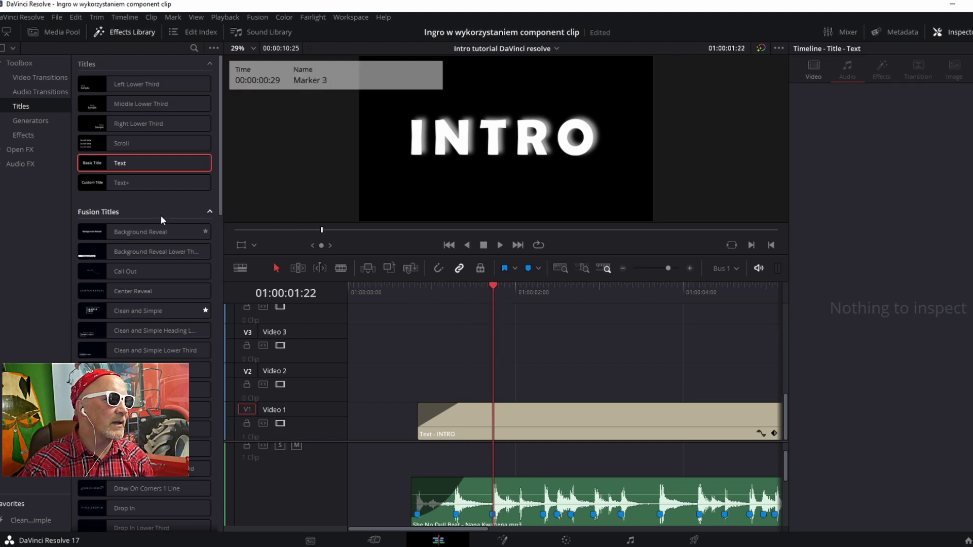
# Step: Place a Solid Color generator on track V2 starting at the third marker
pyautogui.click(25, 123)
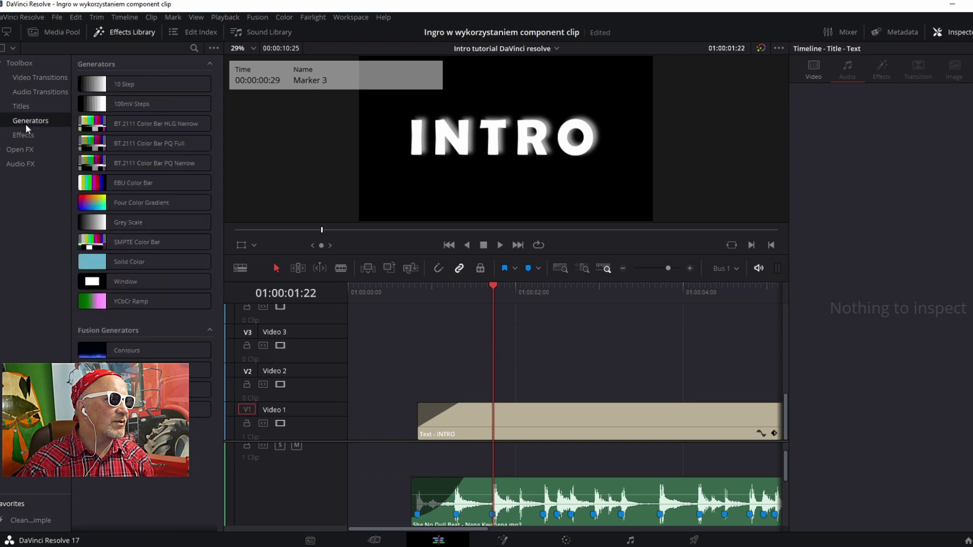
pyautogui.moveTo(94, 262); pyautogui.dragTo(492, 379)
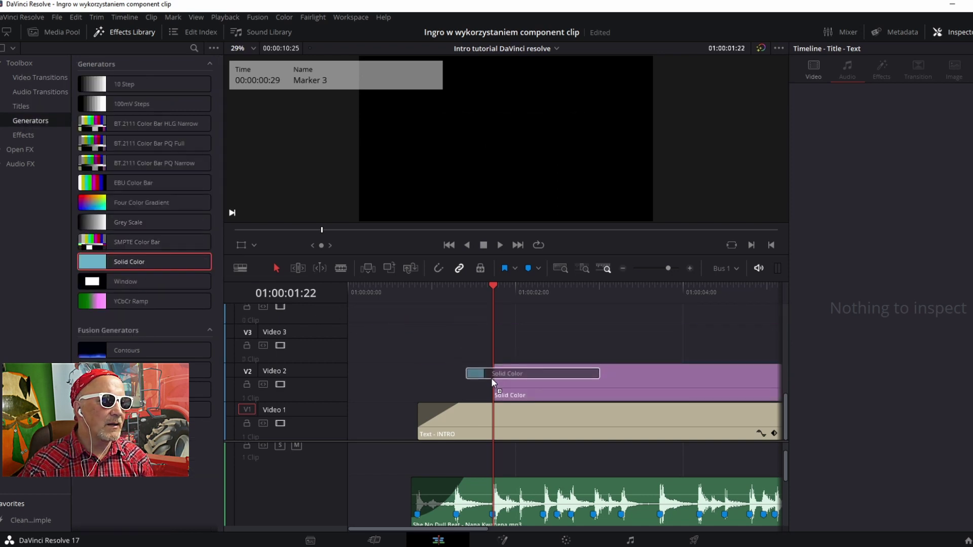
pyautogui.moveTo(492, 381); pyautogui.dragTo(492, 381)
pyautogui.click(511, 318)
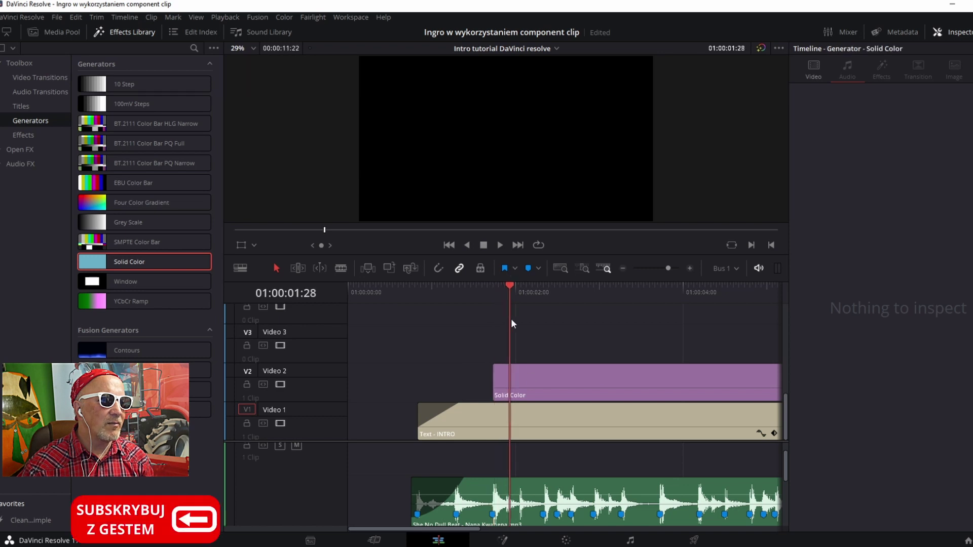
# Step: Colour the solid dark red (#550000), then add and remove a fade-in on it
pyautogui.click(528, 378)
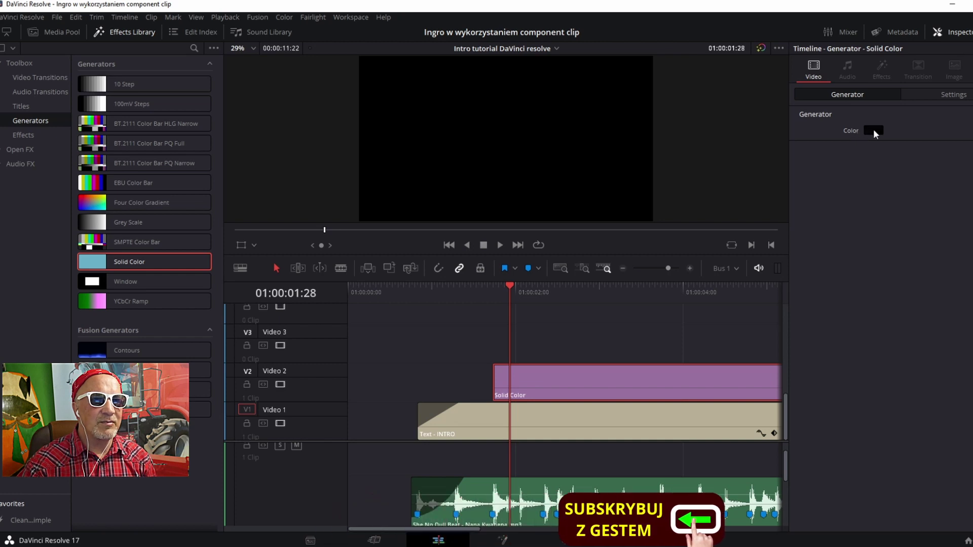
pyautogui.click(874, 130)
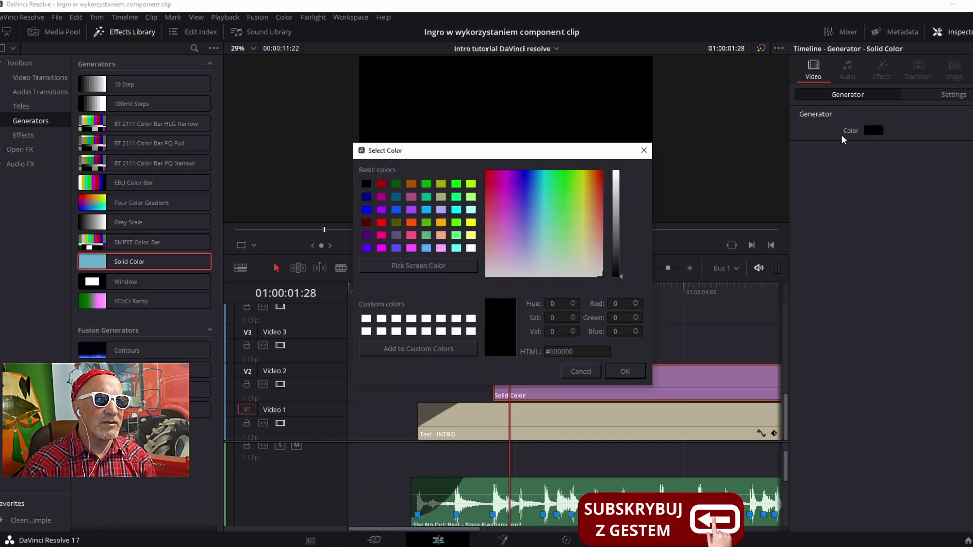
pyautogui.click(366, 222)
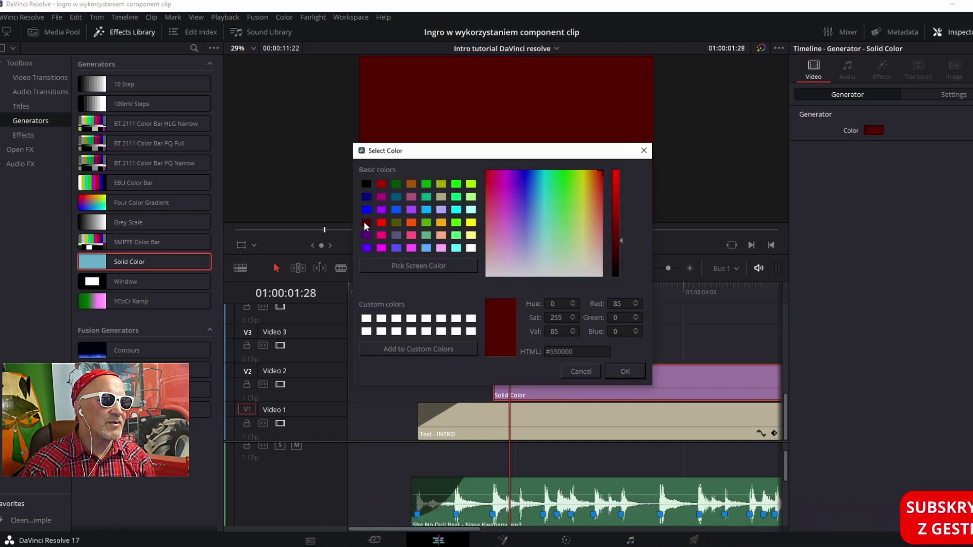
pyautogui.click(626, 376)
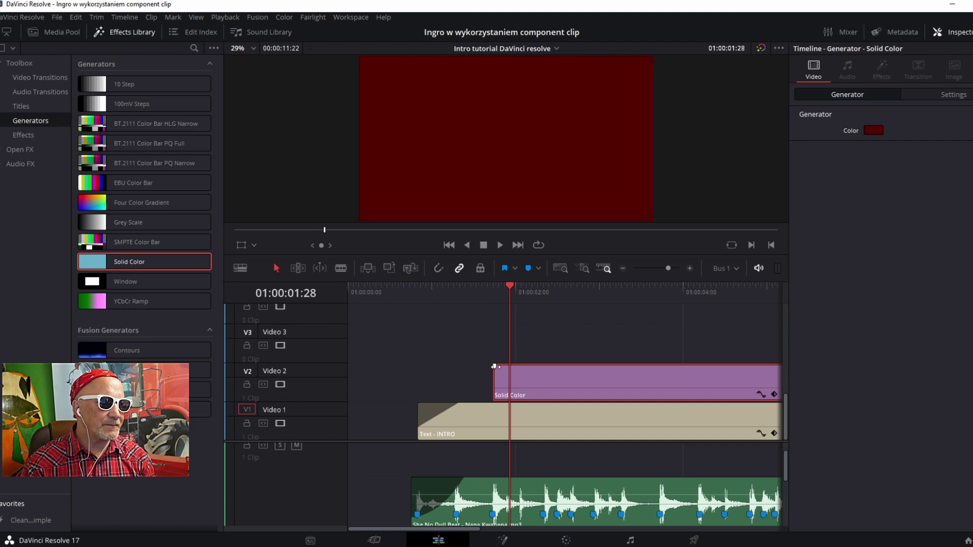
pyautogui.moveTo(494, 365)
pyautogui.mouseDown()
pyautogui.moveTo(521, 366)
pyautogui.moveTo(518, 355)
pyautogui.moveTo(493, 365)
pyautogui.mouseUp()
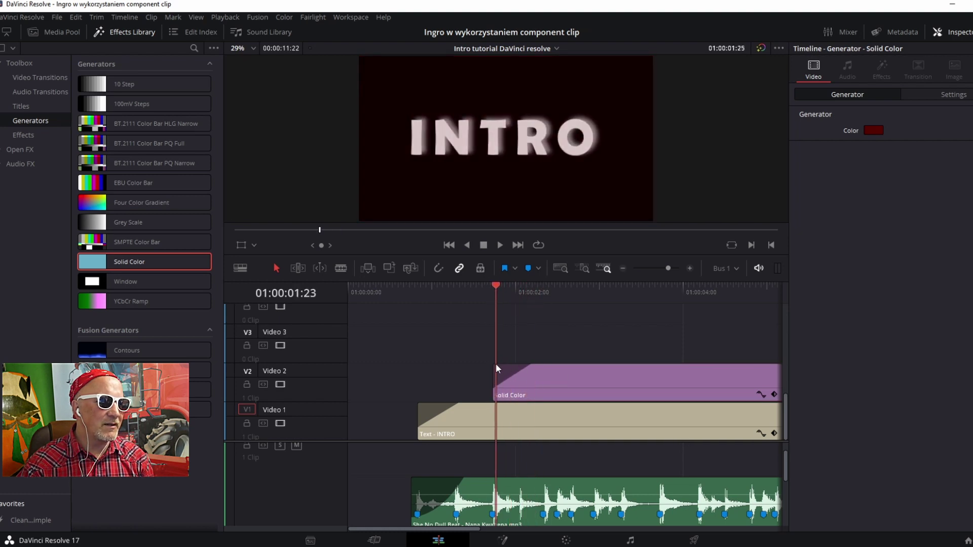
pyautogui.moveTo(532, 365); pyautogui.dragTo(492, 366)
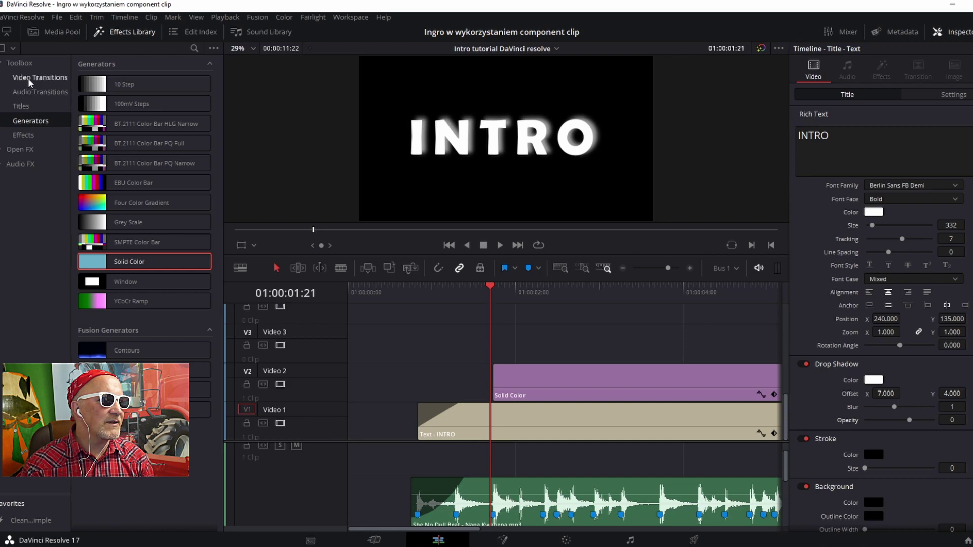
# Step: Apply the Triangle Left video transition to the start of the red Solid Color clip
pyautogui.click(28, 78)
pyautogui.scroll(-2, 99, 245)
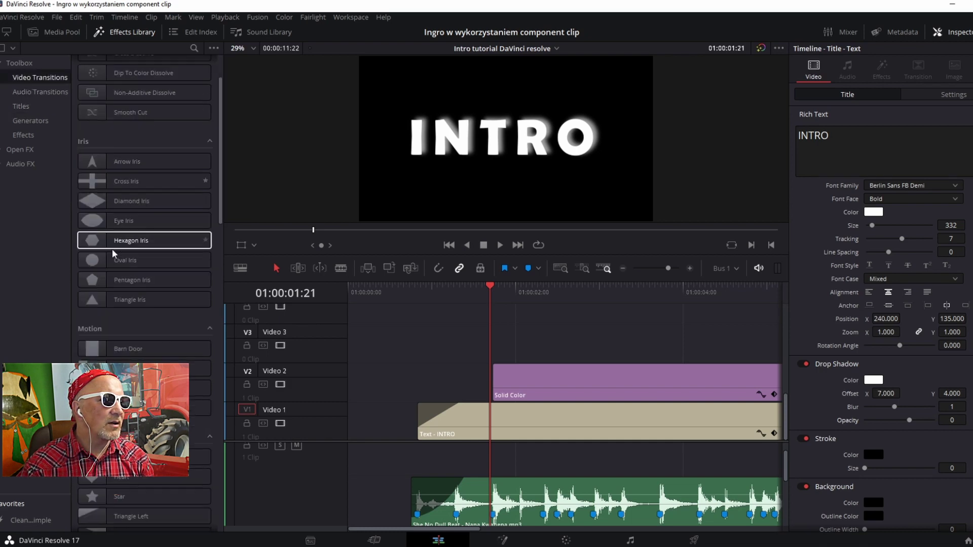
pyautogui.scroll(-2, 111, 248)
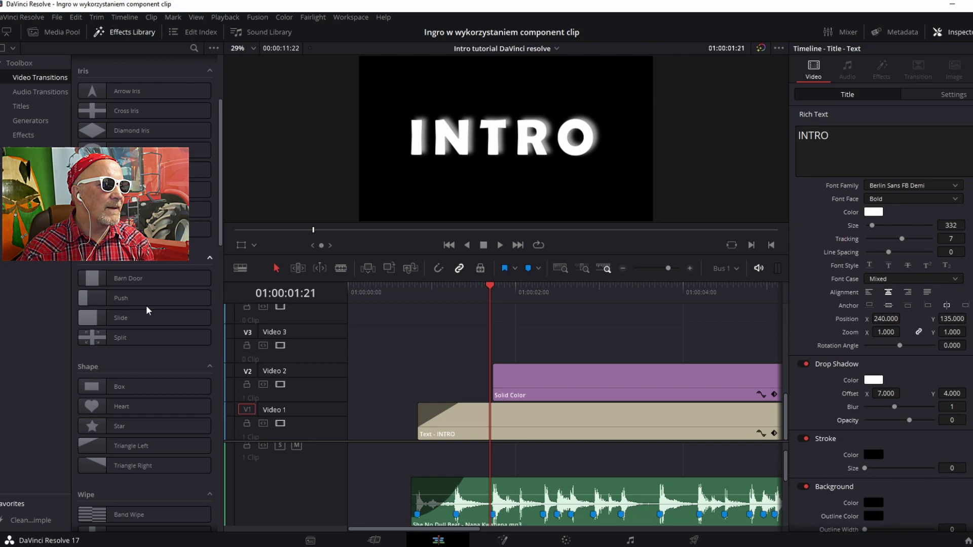
pyautogui.scroll(-2, 128, 418)
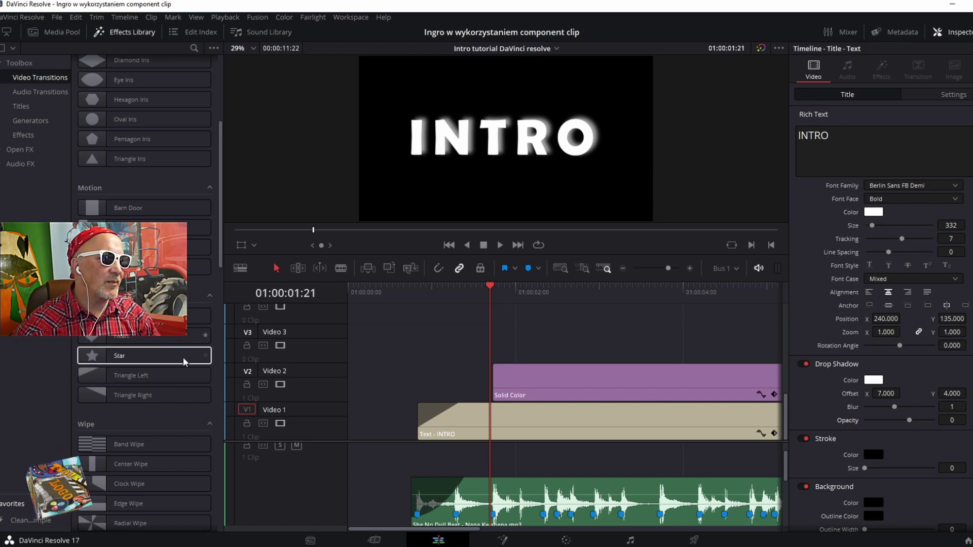
pyautogui.moveTo(87, 381); pyautogui.dragTo(501, 378)
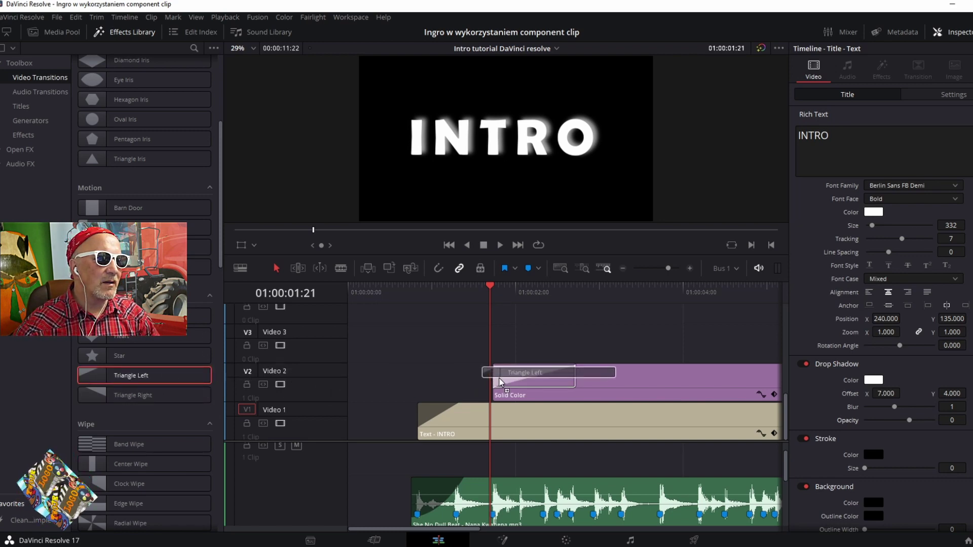
# Step: Scrub through the triangle wipe over INTRO and select the transition
pyautogui.moveTo(492, 345); pyautogui.dragTo(584, 367)
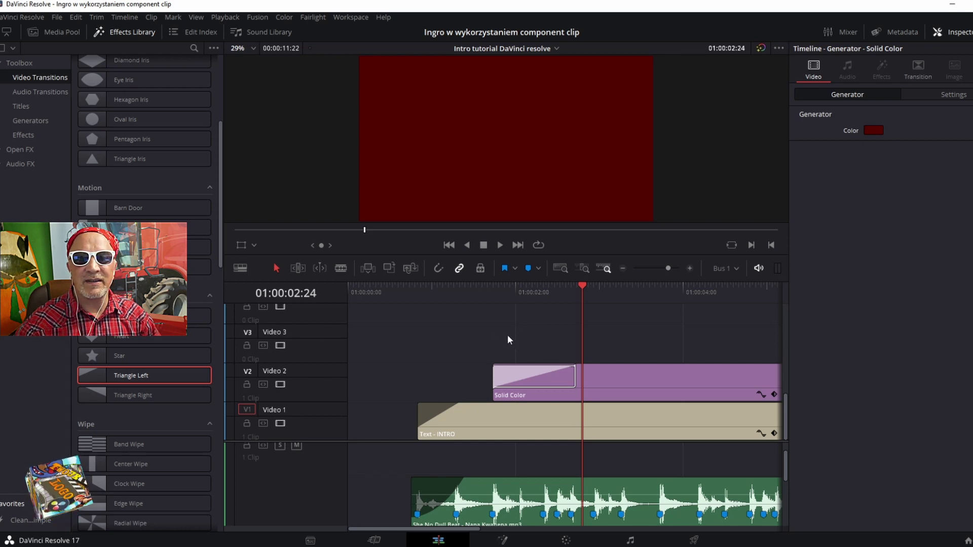
pyautogui.moveTo(583, 337); pyautogui.dragTo(527, 345)
pyautogui.click(541, 378)
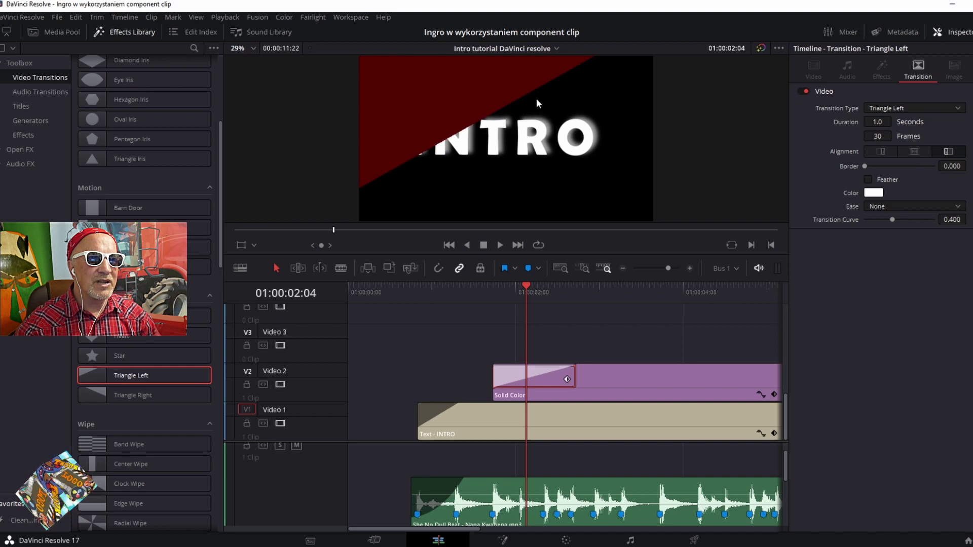
# Step: Set the triangle wipe's border width to 15
pyautogui.moveTo(952, 166); pyautogui.dragTo(969, 164)
pyautogui.click(969, 164)
pyautogui.moveTo(953, 166); pyautogui.dragTo(952, 165)
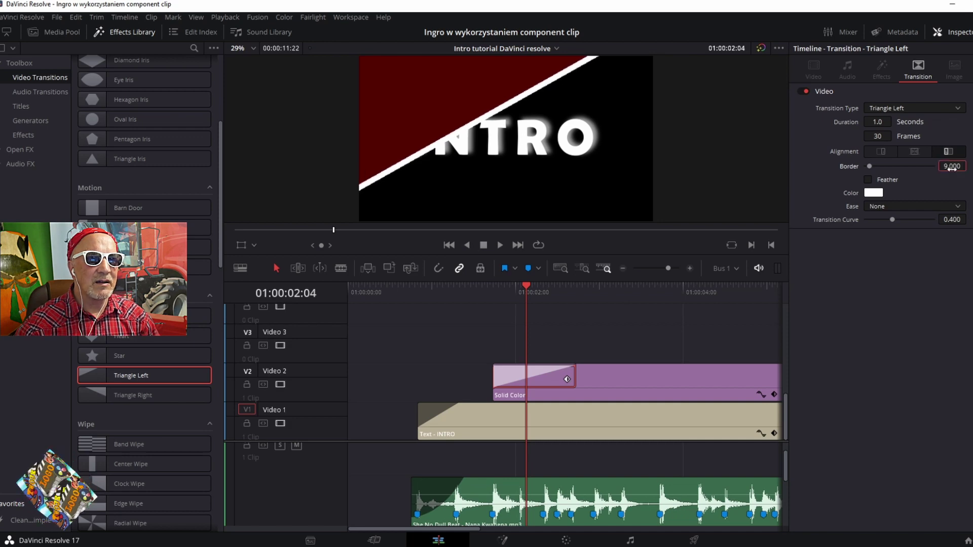
pyautogui.write('15')
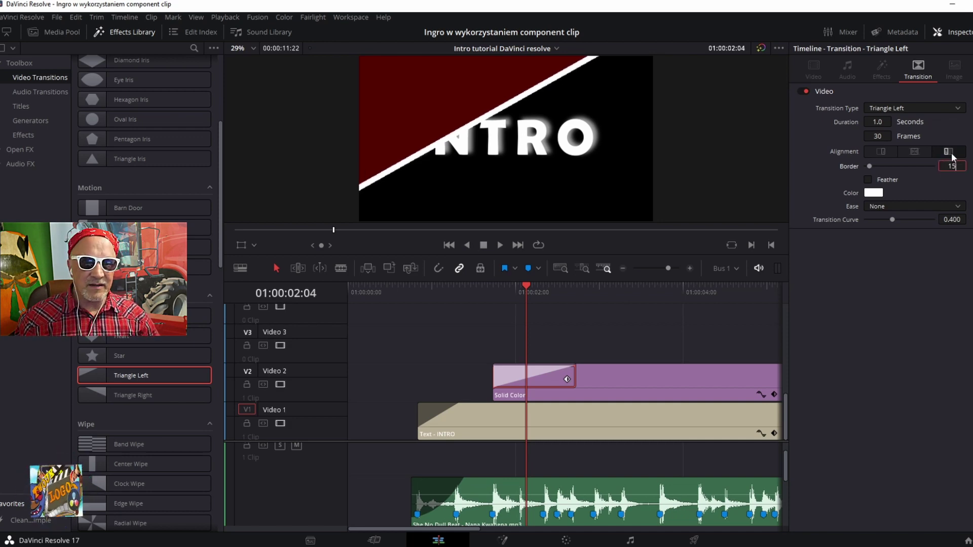
pyautogui.press('Return')
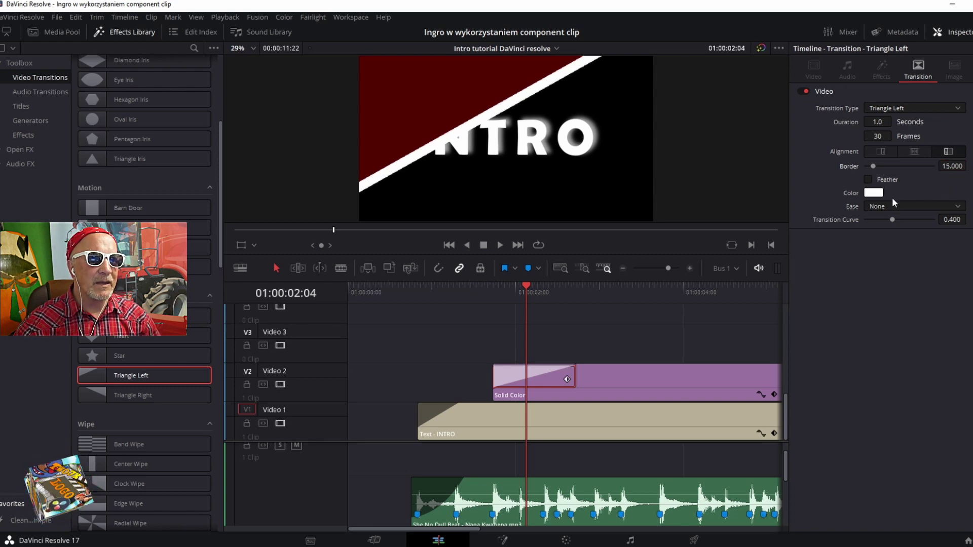
# Step: Keep the wipe border white after trying orange, then preview and select the INTRO clip
pyautogui.click(873, 193)
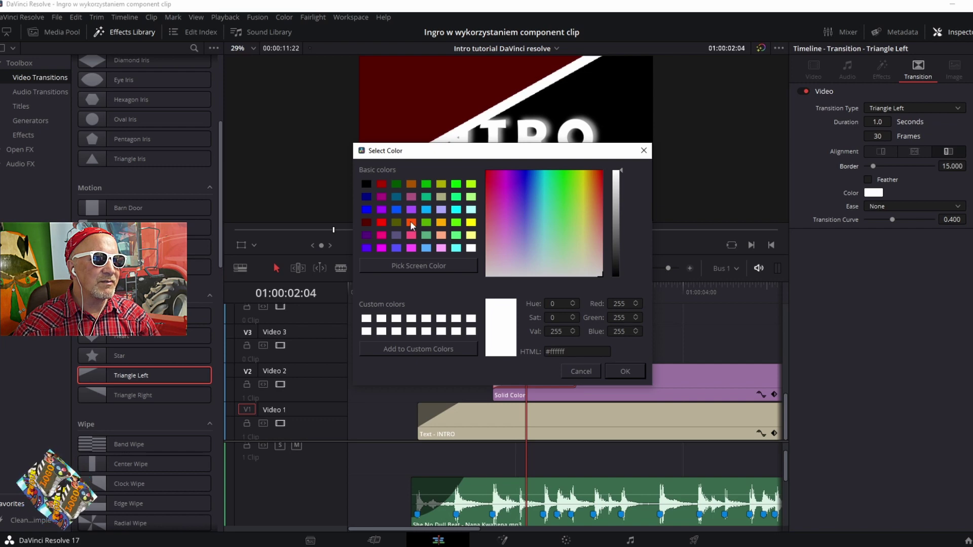
pyautogui.click(411, 223)
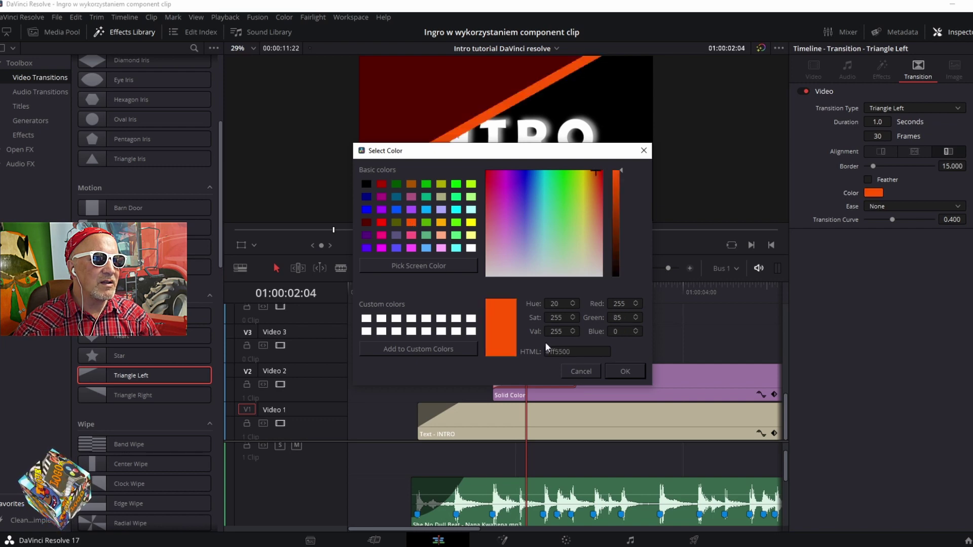
pyautogui.click(470, 249)
pyautogui.click(643, 372)
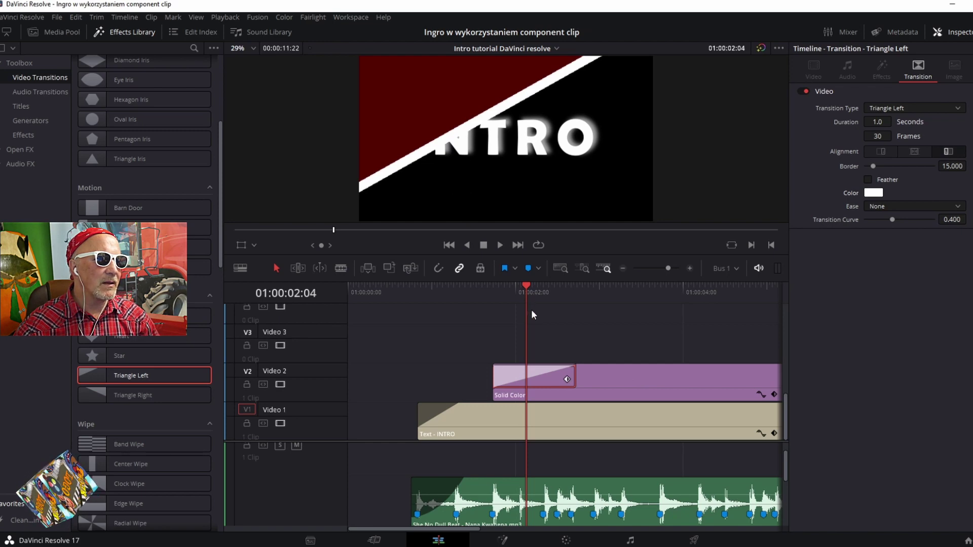
pyautogui.moveTo(527, 318)
pyautogui.mouseDown()
pyautogui.moveTo(576, 327)
pyautogui.moveTo(527, 329)
pyautogui.moveTo(577, 333)
pyautogui.mouseUp()
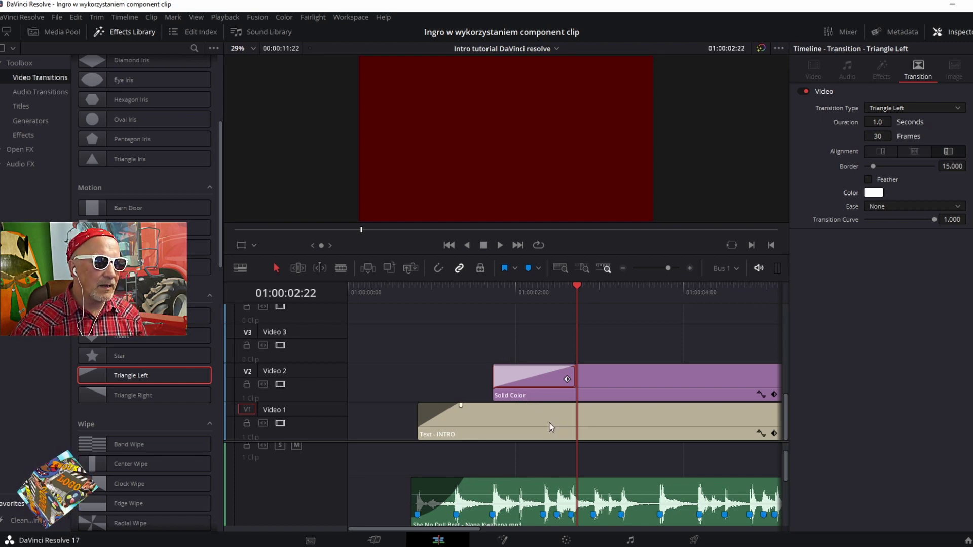
pyautogui.click(549, 424)
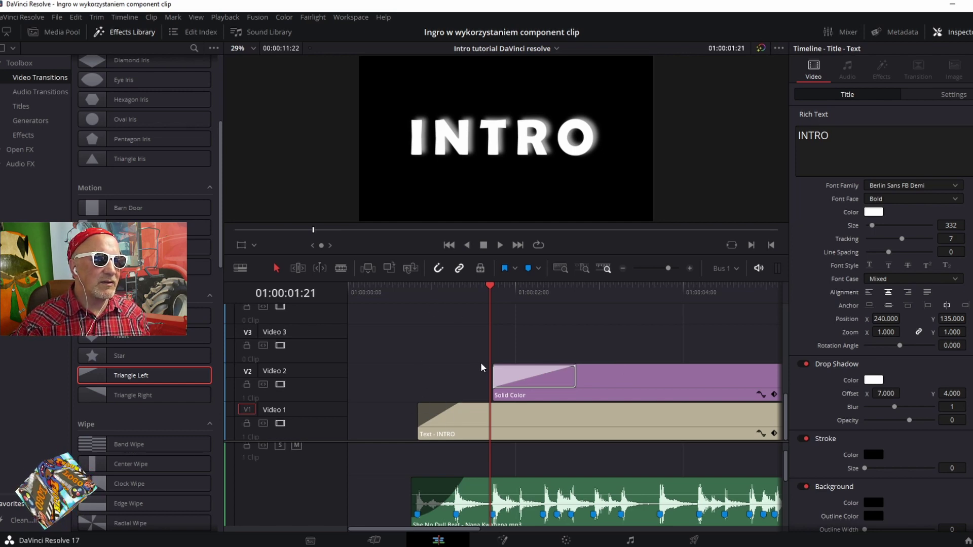
# Step: Alt-drag a copy of the INTRO title onto Video 3, starting at the wipe's start (01:00:01:22)
pyautogui.moveTo(490, 330); pyautogui.dragTo(457, 342)
pyautogui.moveTo(416, 350); pyautogui.dragTo(493, 355)
pyautogui.click(530, 428)
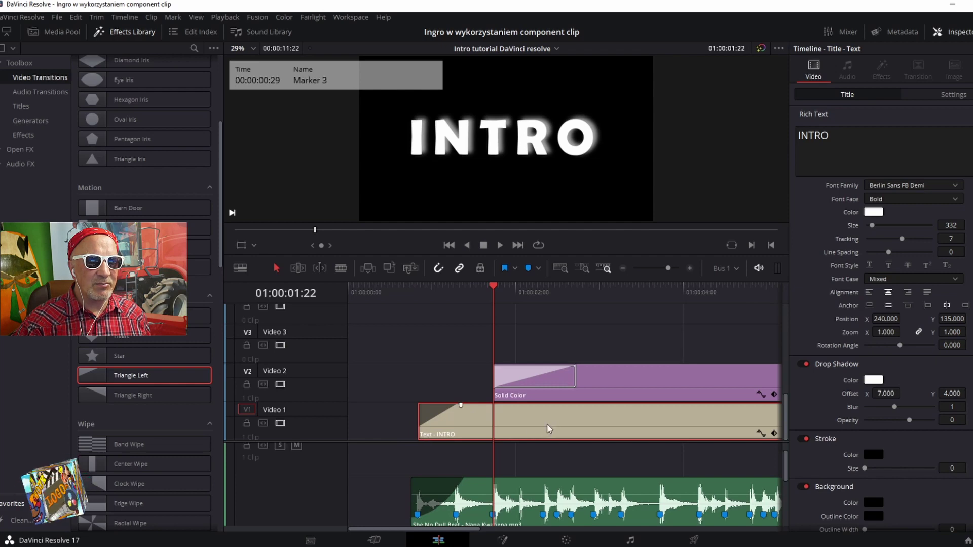
pyautogui.moveTo(552, 424)
pyautogui.keyDown('alt'); pyautogui.mouseDown()
pyautogui.moveTo(556, 349)
pyautogui.moveTo(629, 348)
pyautogui.moveTo(591, 353)
pyautogui.mouseUp(); pyautogui.keyUp('alt')
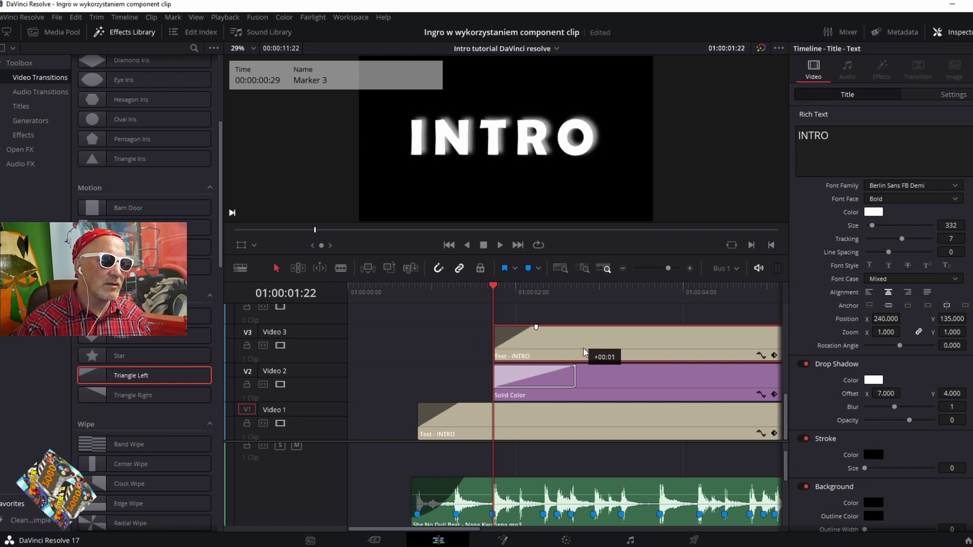
pyautogui.moveTo(591, 353); pyautogui.dragTo(578, 353)
# Step: Check the copy's start and try adding the solid colour clip's wipe to it
pyautogui.moveTo(494, 292)
pyautogui.mouseDown()
pyautogui.moveTo(468, 293)
pyautogui.moveTo(500, 303)
pyautogui.mouseUp()
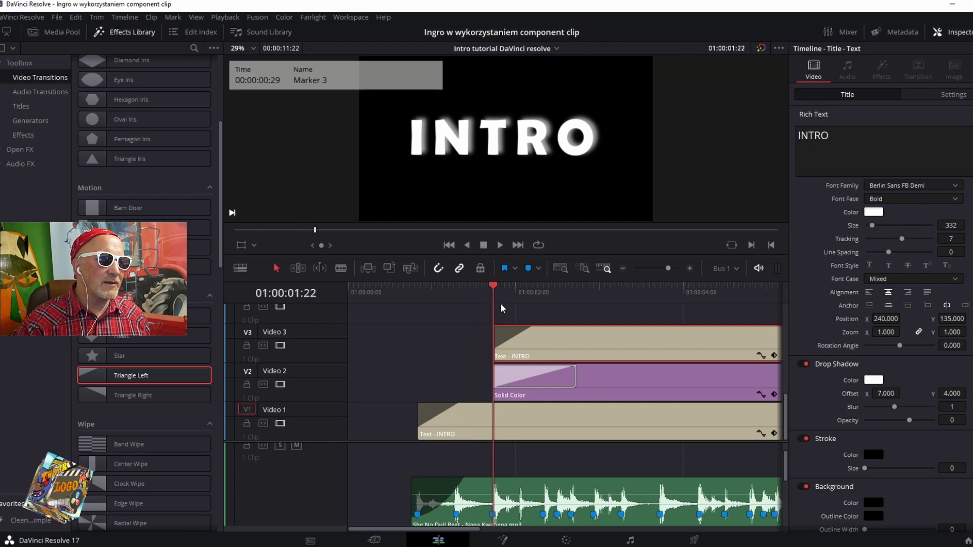
pyautogui.click(540, 379)
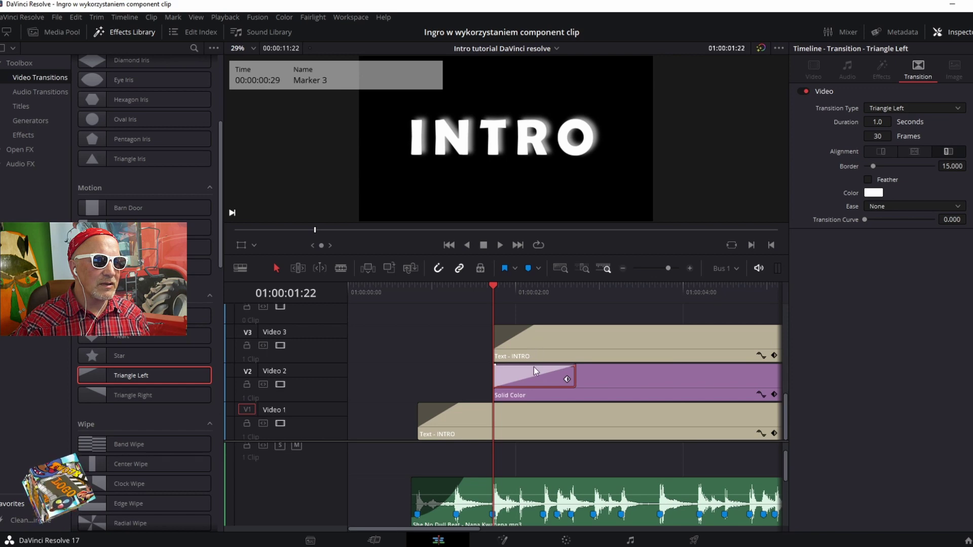
pyautogui.moveTo(536, 327); pyautogui.dragTo(495, 328)
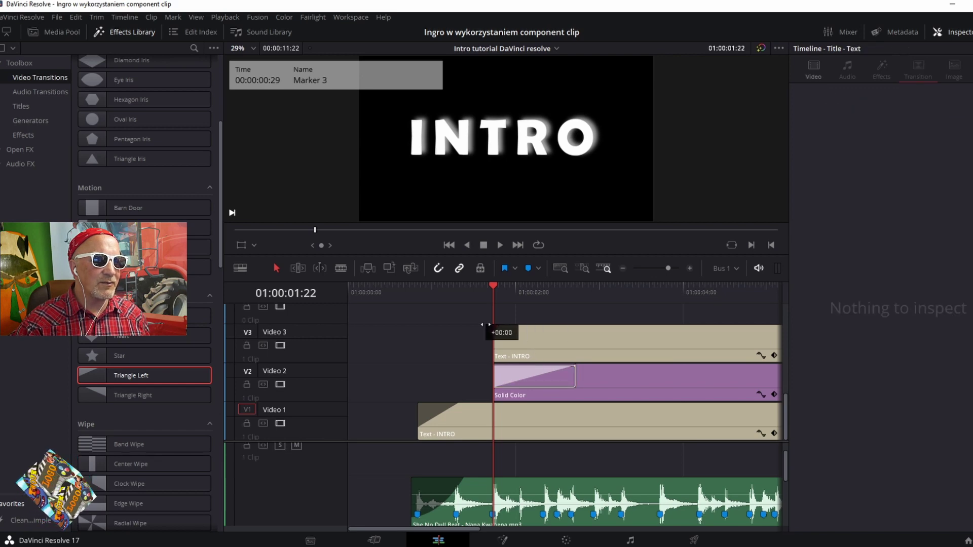
# Step: Change the Video 3 title copy's text from INTRO to WITAJ
pyautogui.click(520, 311)
pyautogui.click(534, 357)
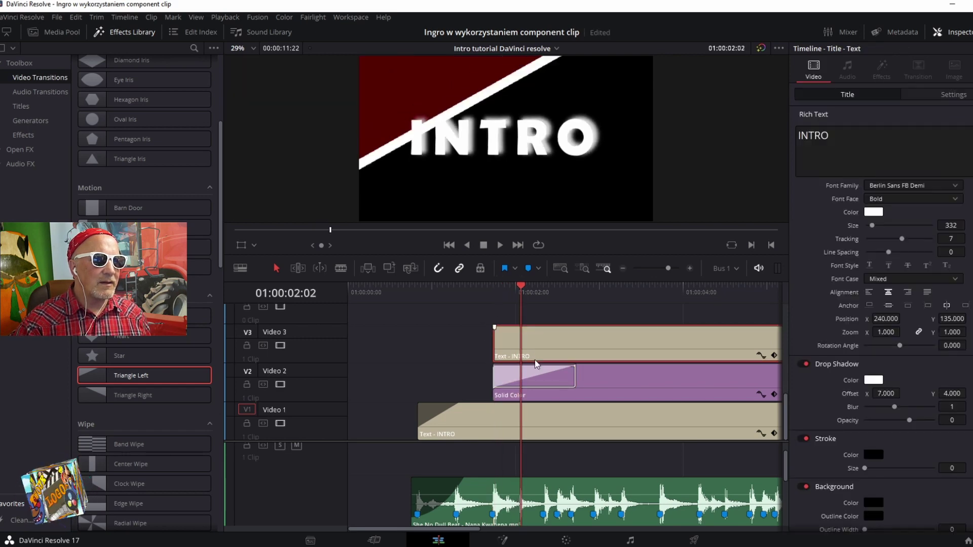
pyautogui.click(824, 173)
pyautogui.hotkey('ctrl', 'a')
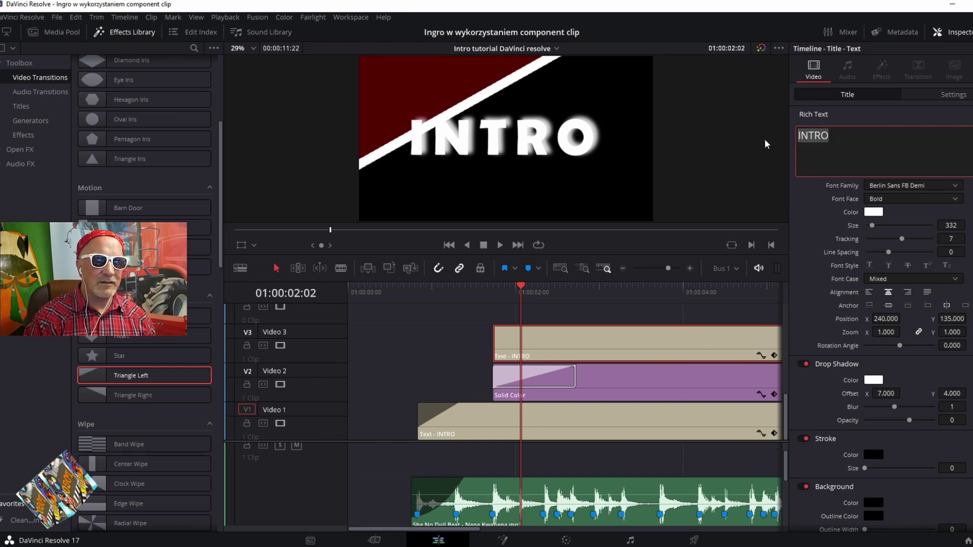
pyautogui.write('WITAJ')
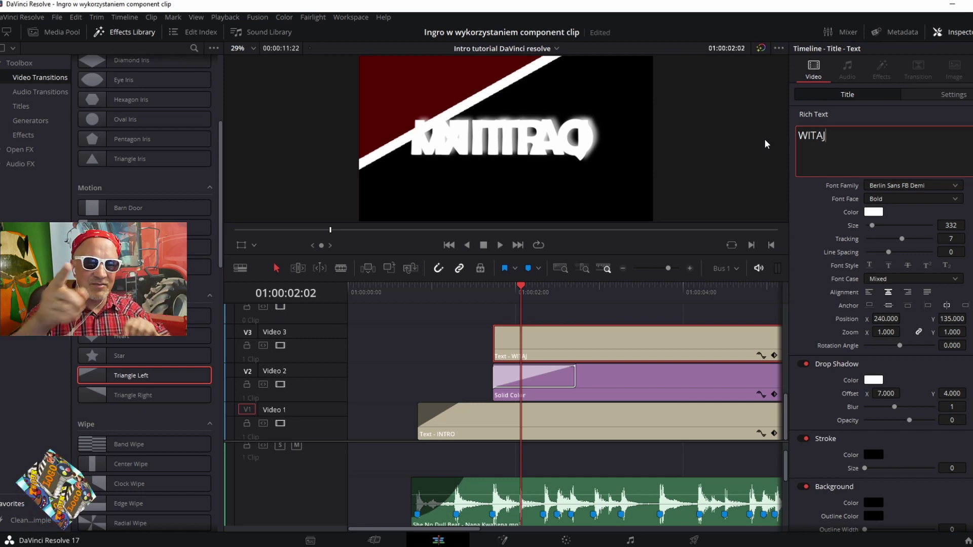
# Step: Paste the solid colour clip's Triangle Left wipe onto the WITAJ title and preview it
pyautogui.click(566, 376)
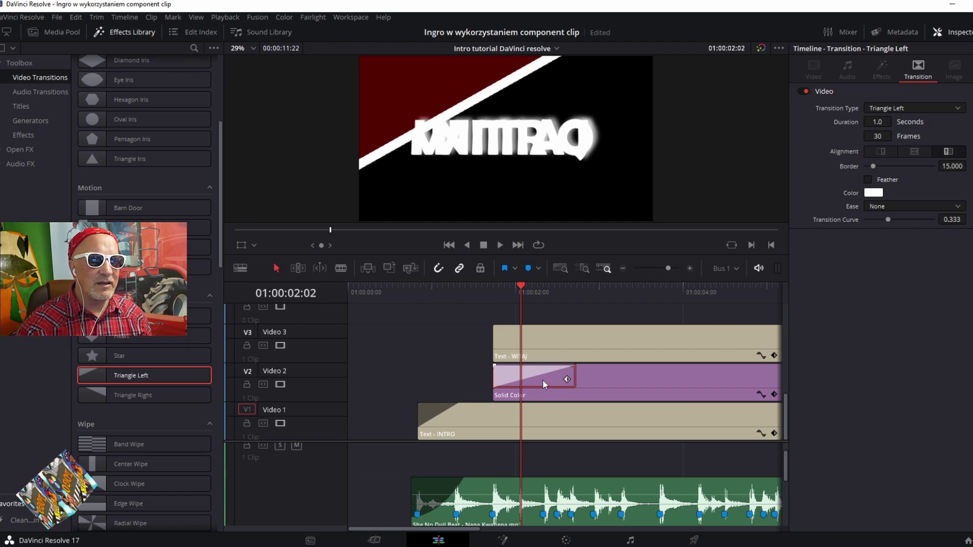
pyautogui.hotkey('ctrl', 'v')
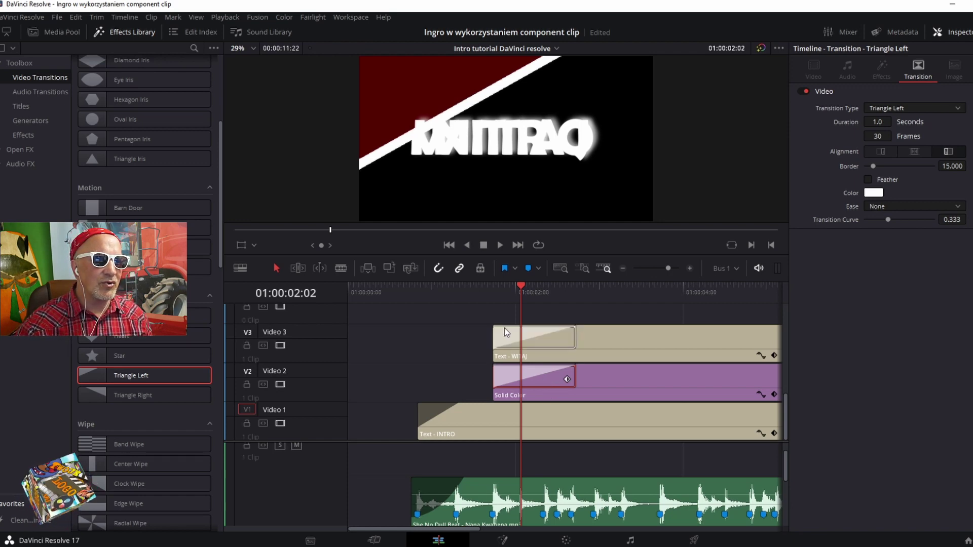
pyautogui.moveTo(520, 284)
pyautogui.mouseDown()
pyautogui.moveTo(491, 288)
pyautogui.moveTo(583, 300)
pyautogui.mouseUp()
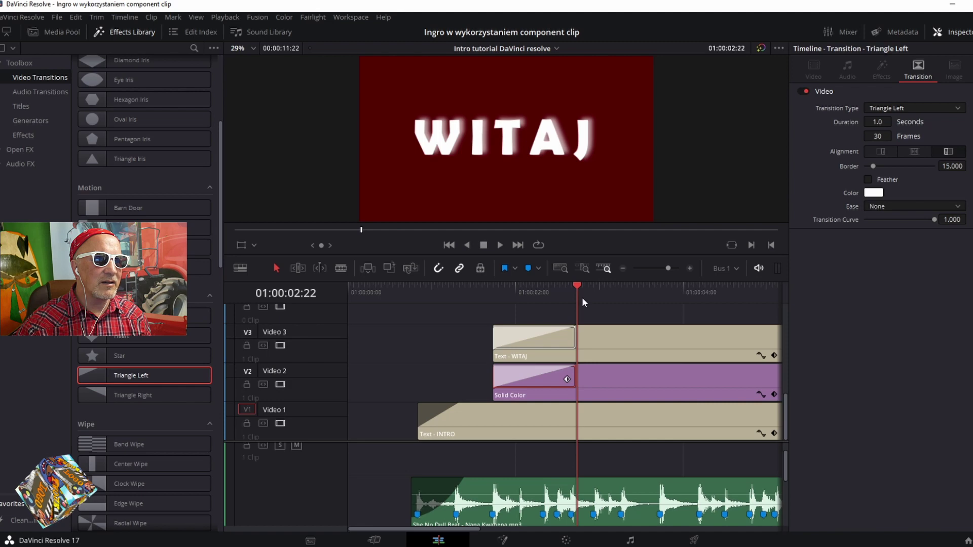
pyautogui.click(593, 337)
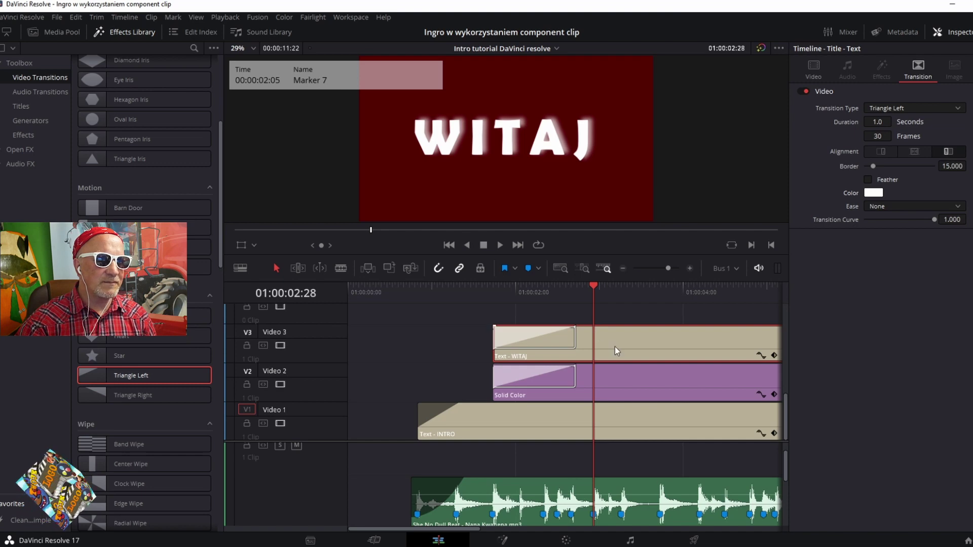
pyautogui.click(814, 75)
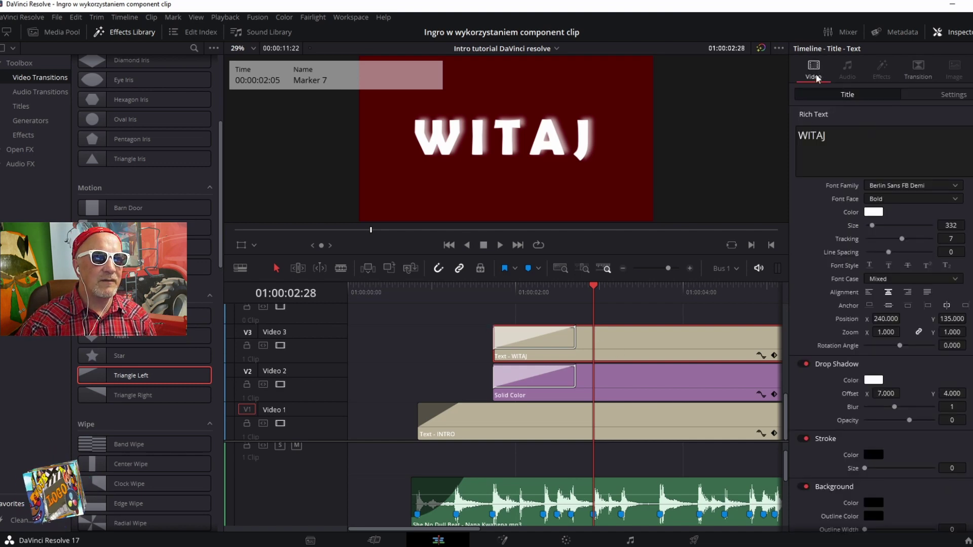
# Step: Make the WITAJ title text orange
pyautogui.click(851, 152)
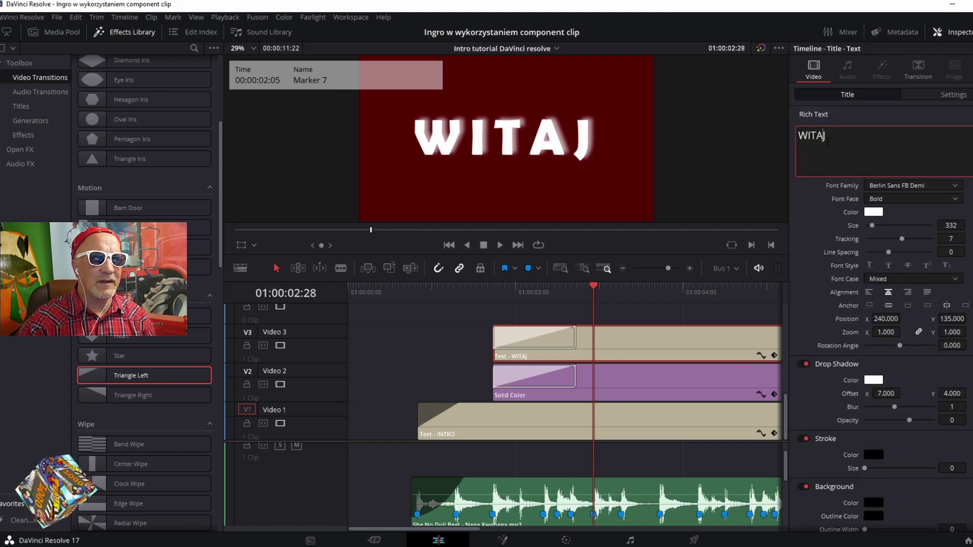
pyautogui.click(876, 214)
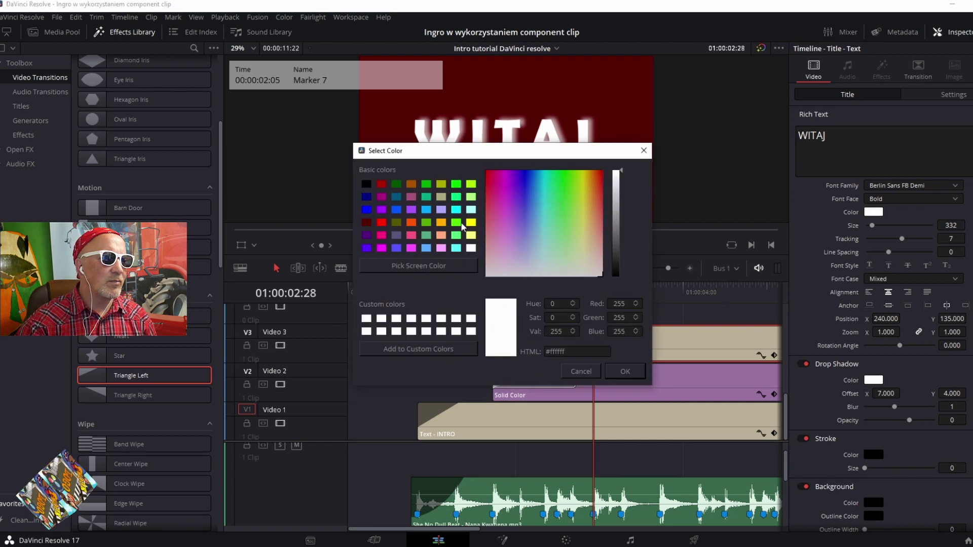
pyautogui.click(441, 223)
pyautogui.click(628, 372)
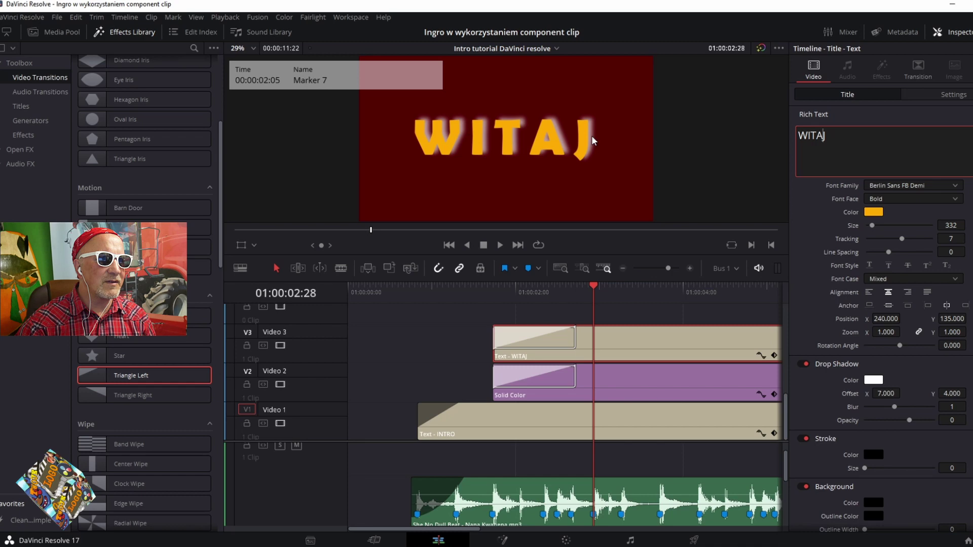
# Step: Make WITAJ's drop shadow black and raise its Offset X to 12
pyautogui.click(873, 380)
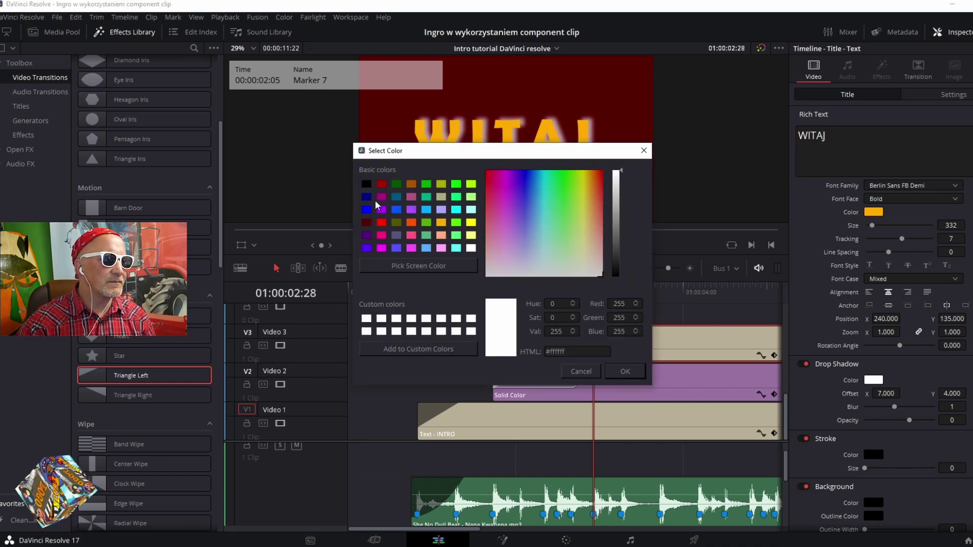
pyautogui.click(365, 184)
pyautogui.click(629, 371)
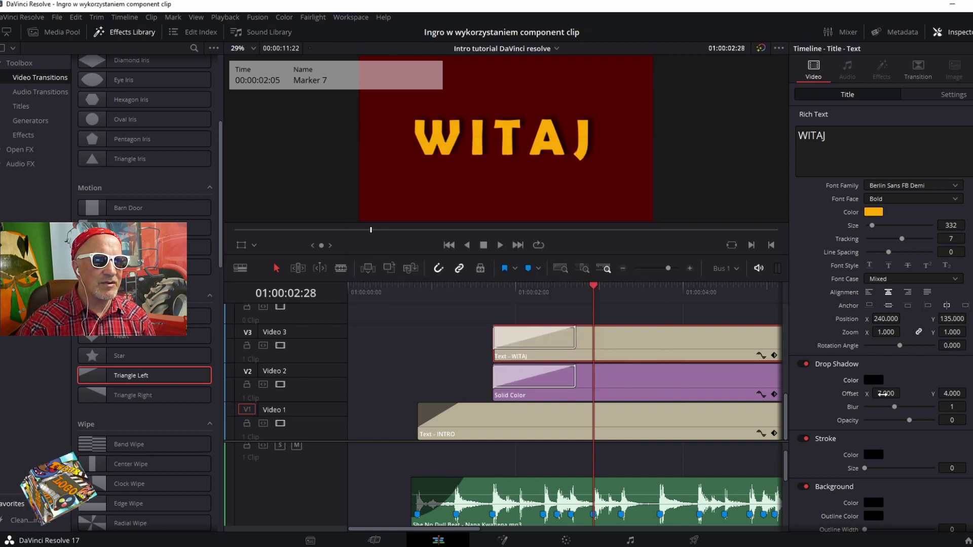
pyautogui.moveTo(895, 394); pyautogui.dragTo(900, 393)
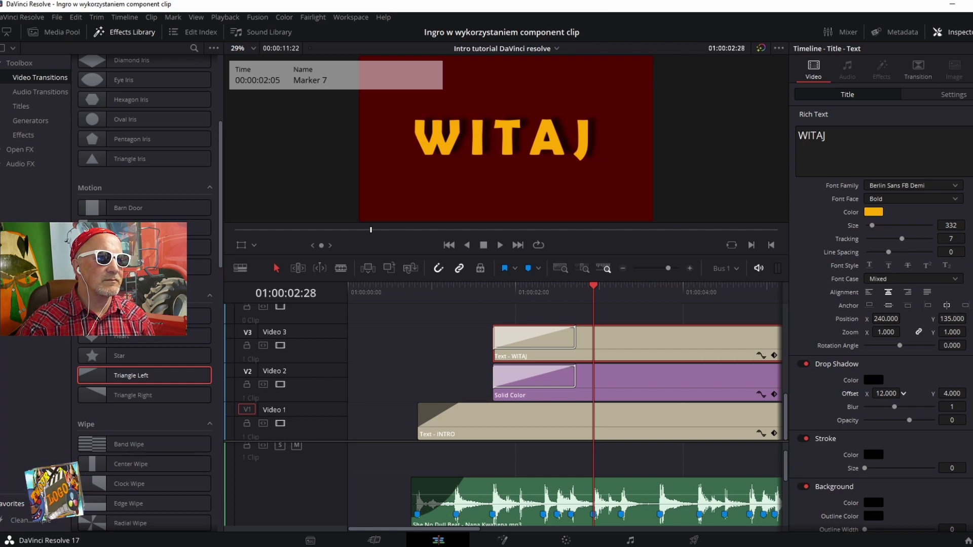
# Step: Duplicate the WITAJ title and red solid onto Video 4 and above, starting at 01:00:02:22
pyautogui.press('Left')
pyautogui.press('Left')
pyautogui.press('Left')
pyautogui.moveTo(570, 307)
pyautogui.mouseDown()
pyautogui.moveTo(526, 322)
pyautogui.moveTo(575, 325)
pyautogui.mouseUp()
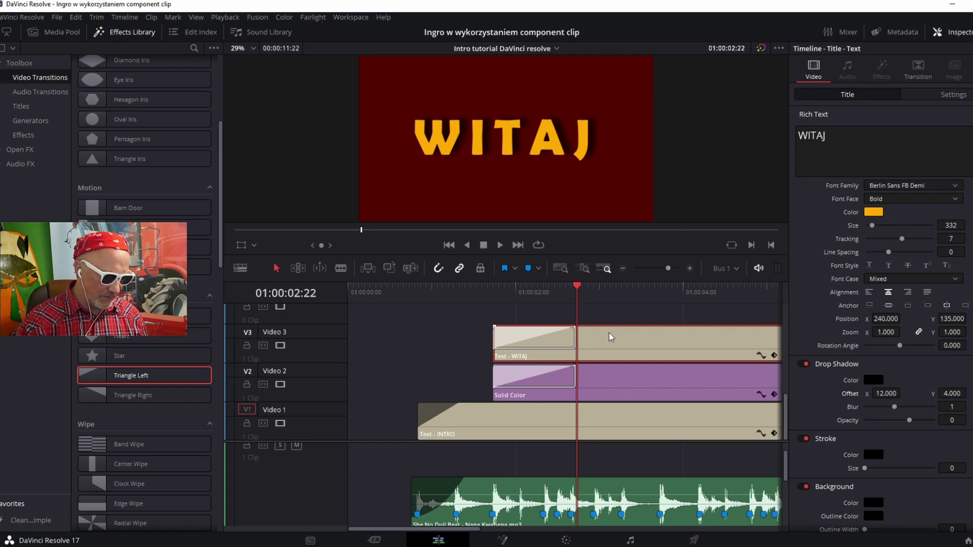
pyautogui.moveTo(465, 324); pyautogui.dragTo(641, 400)
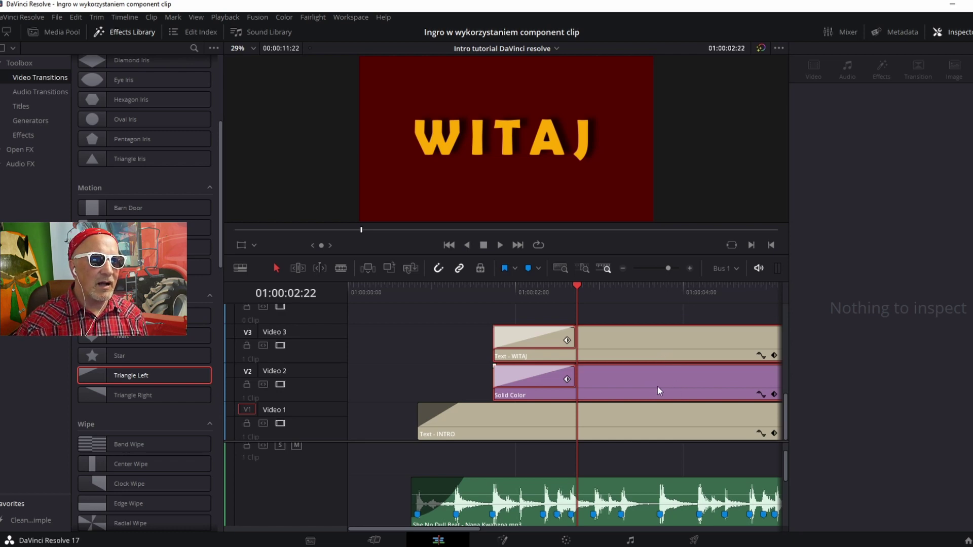
pyautogui.moveTo(657, 385)
pyautogui.mouseDown()
pyautogui.moveTo(658, 297)
pyautogui.moveTo(652, 338)
pyautogui.moveTo(714, 349)
pyautogui.mouseUp()
# Step: Align the copied clips' start with the playhead and preview the stacked wipes
pyautogui.moveTo(577, 289); pyautogui.dragTo(571, 294)
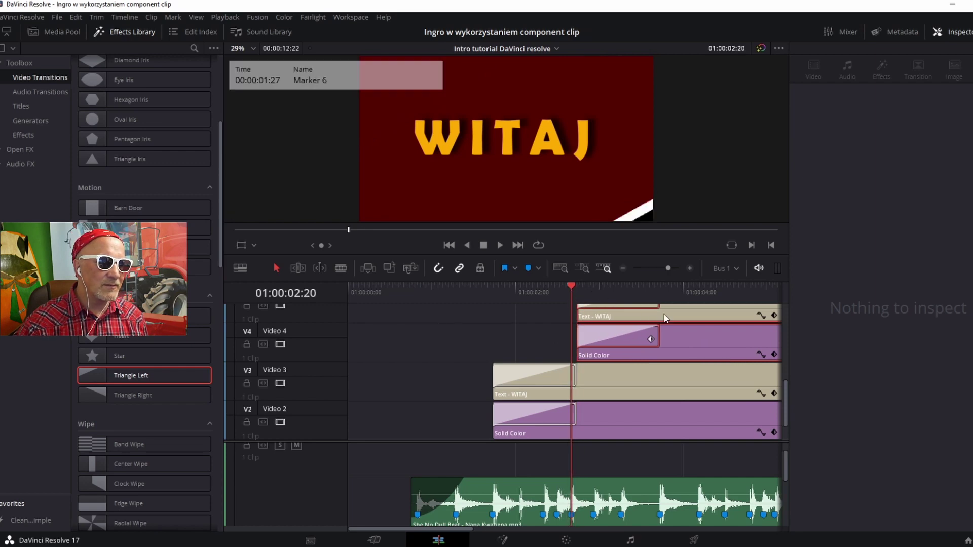
pyautogui.moveTo(701, 342); pyautogui.dragTo(692, 336)
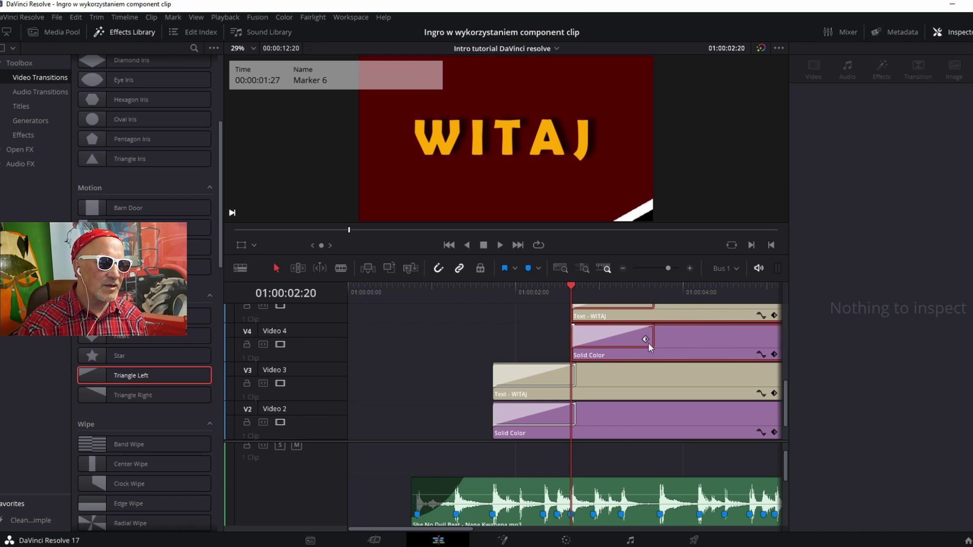
pyautogui.moveTo(577, 299); pyautogui.dragTo(540, 315)
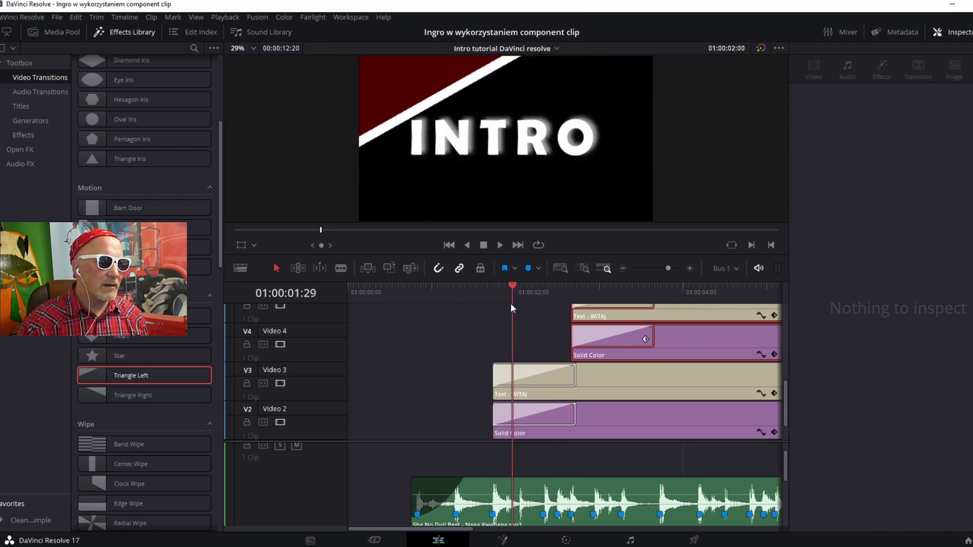
# Step: Shift the Video 5 WITAJ copy later, past the Video 4 solid's wipe, and preview
pyautogui.click(572, 317)
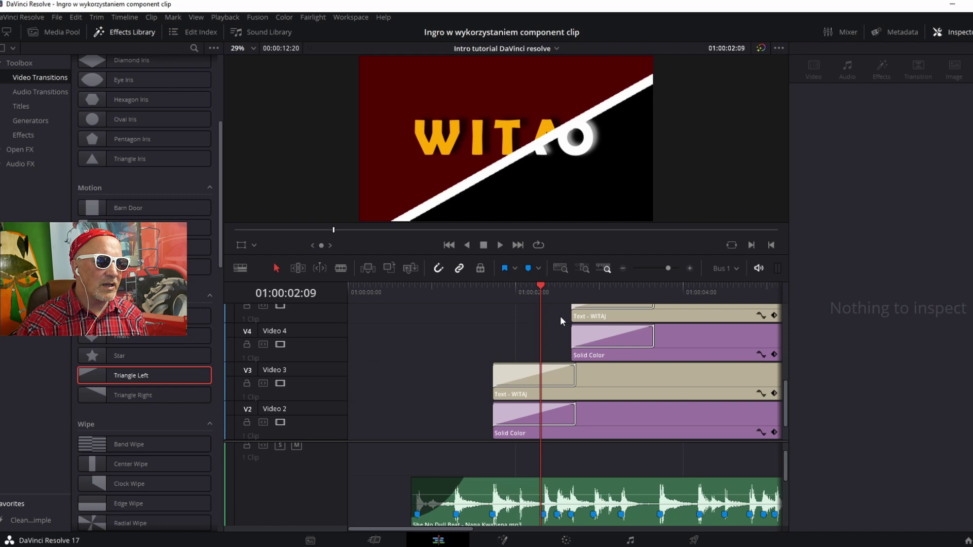
pyautogui.scroll(1, 610, 348)
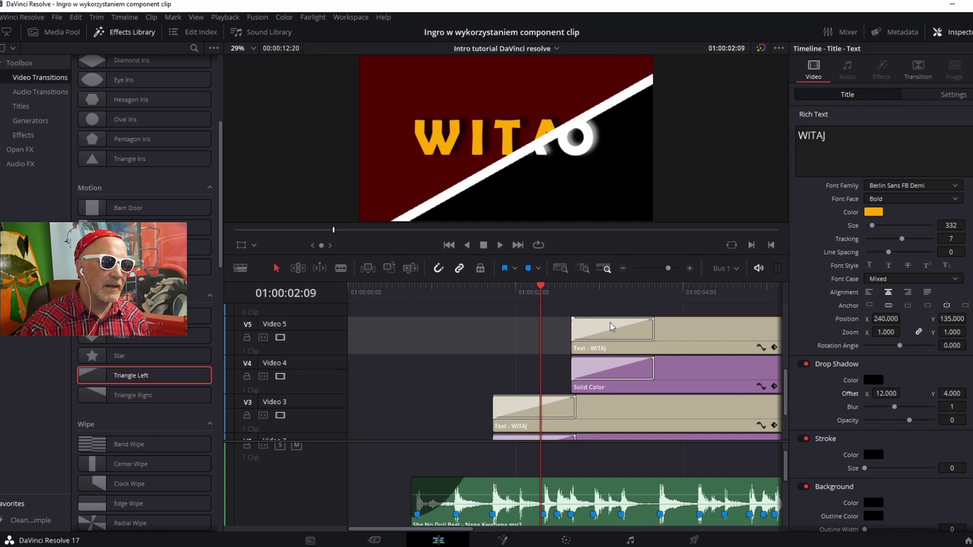
pyautogui.moveTo(682, 333); pyautogui.dragTo(771, 332)
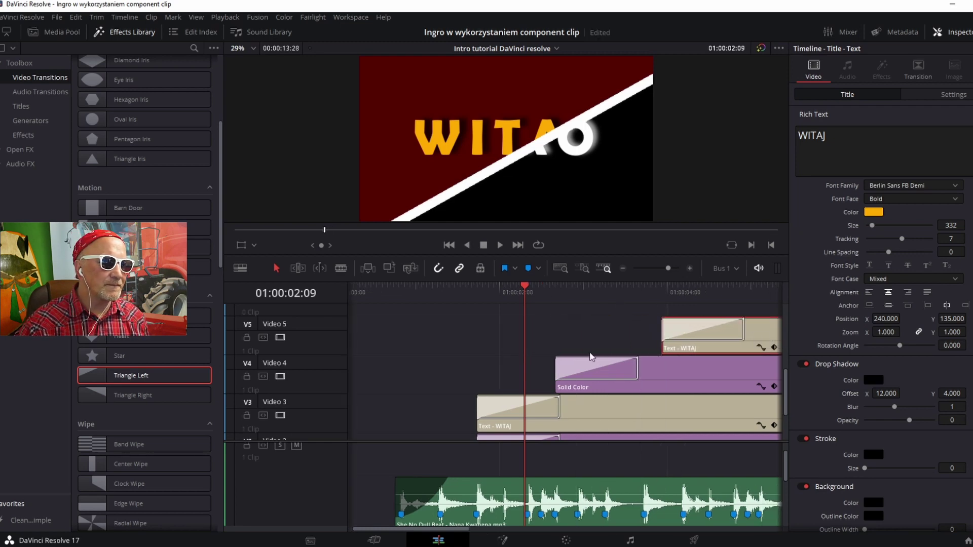
pyautogui.moveTo(524, 348); pyautogui.dragTo(585, 345)
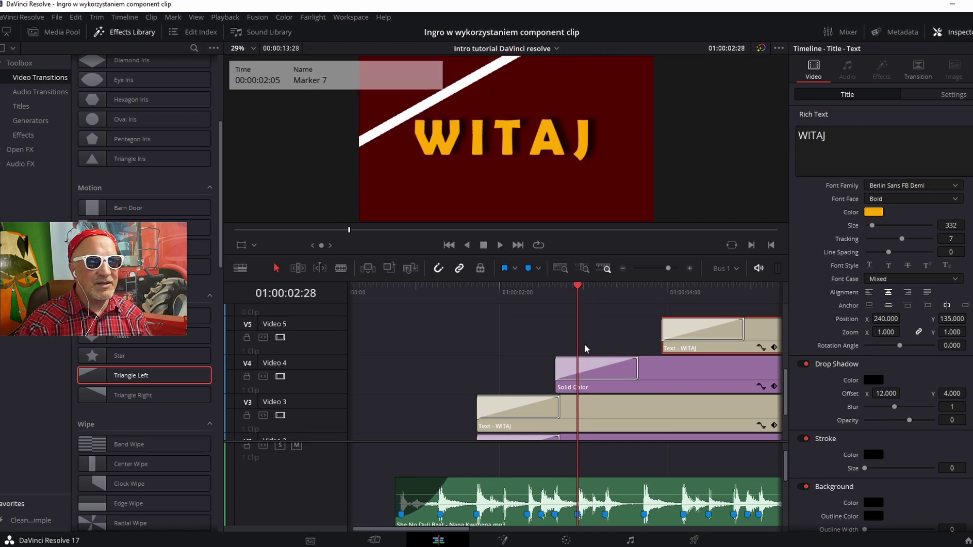
pyautogui.click(588, 367)
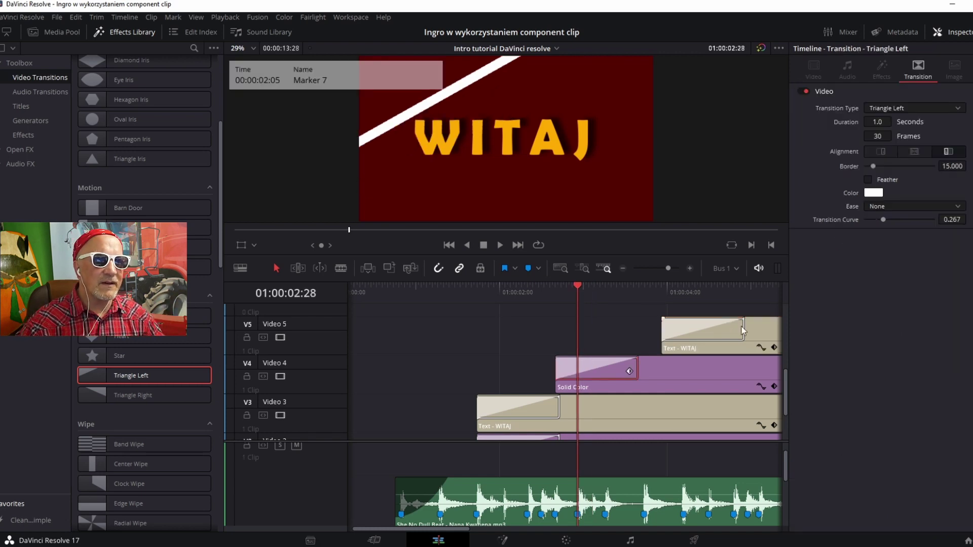
# Step: Switch the Video 4 solid's wipe to Triangle Right and preview its diagonal sweep
pyautogui.click(893, 107)
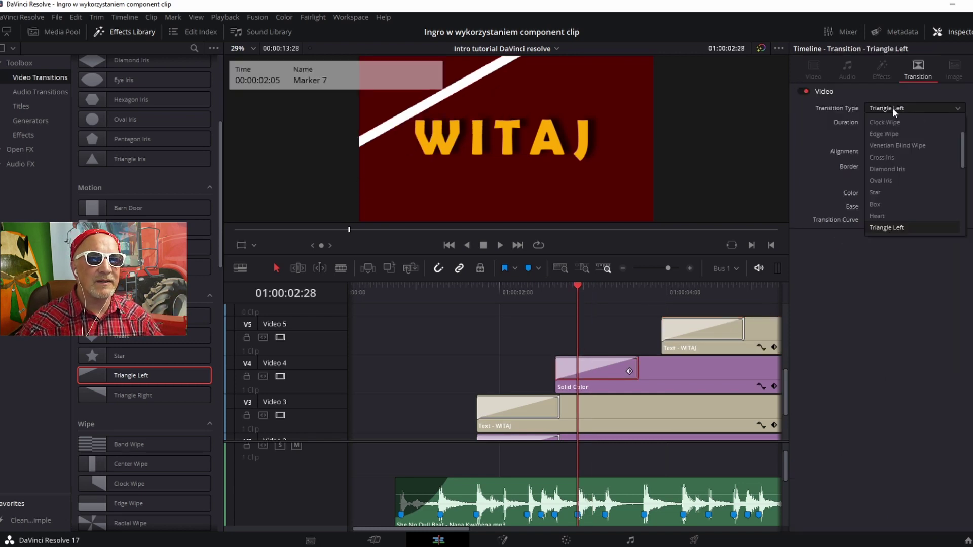
pyautogui.scroll(-3, 905, 198)
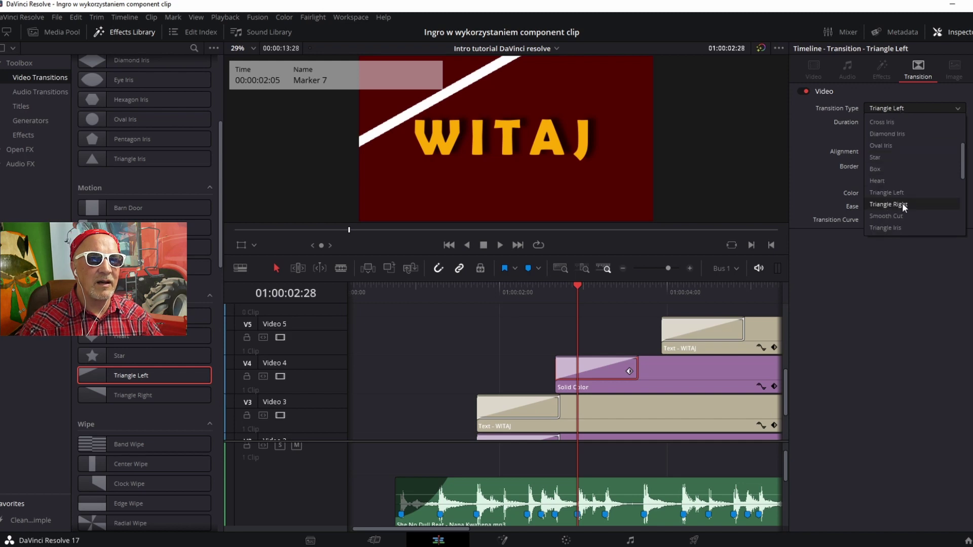
pyautogui.click(902, 202)
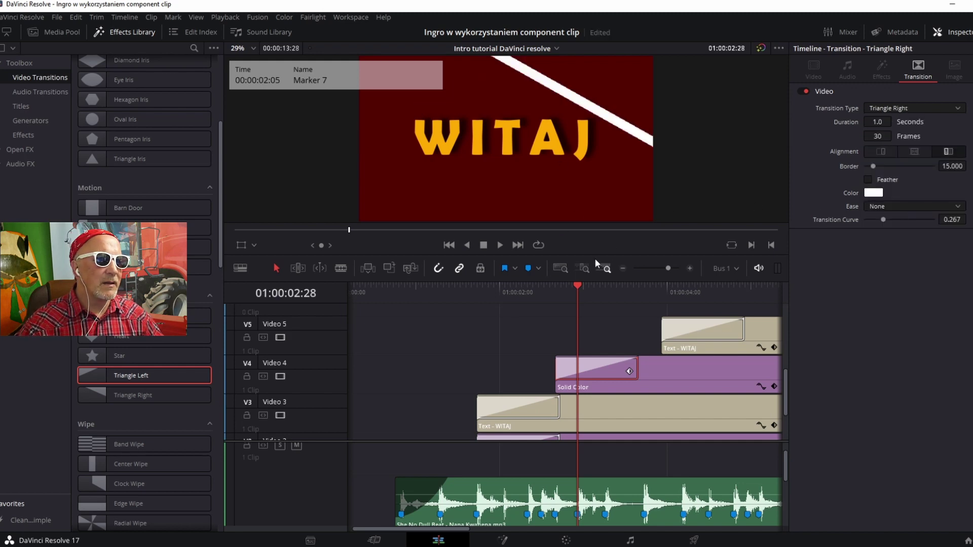
pyautogui.moveTo(558, 298)
pyautogui.mouseDown()
pyautogui.moveTo(578, 300)
pyautogui.moveTo(506, 305)
pyautogui.moveTo(632, 317)
pyautogui.mouseUp()
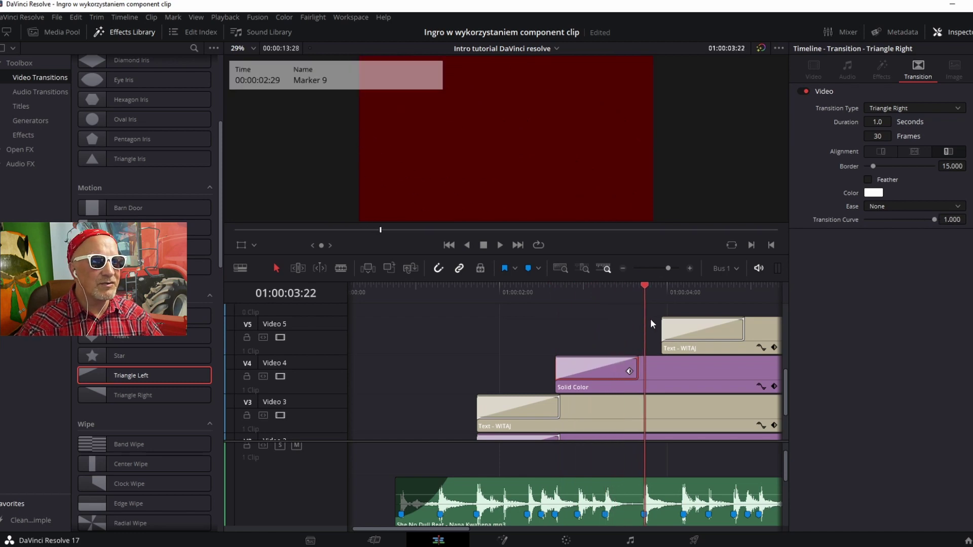
pyautogui.moveTo(631, 317); pyautogui.dragTo(601, 320)
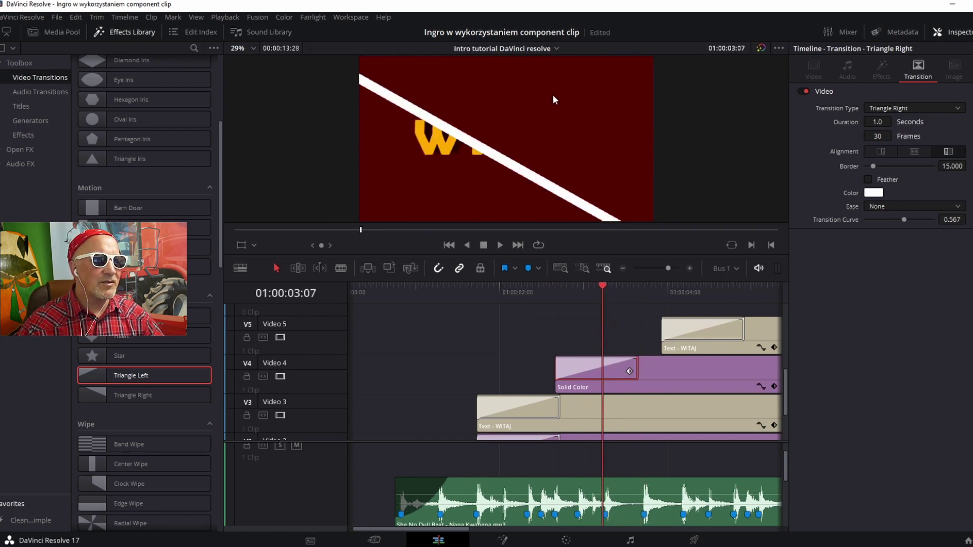
pyautogui.click(687, 381)
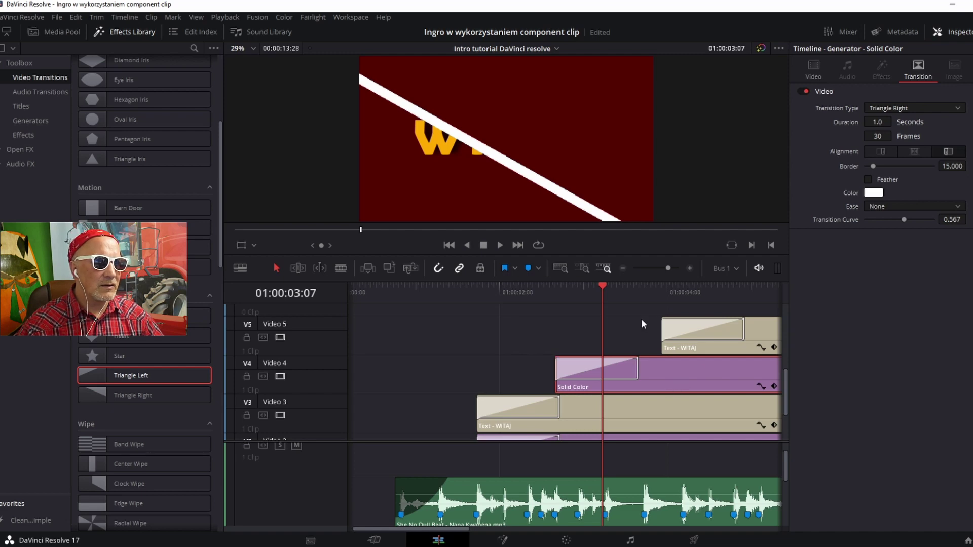
# Step: Recolour the Video 4 solid colour clip from dark red to purple #55007f
pyautogui.scroll(-1, 670, 373)
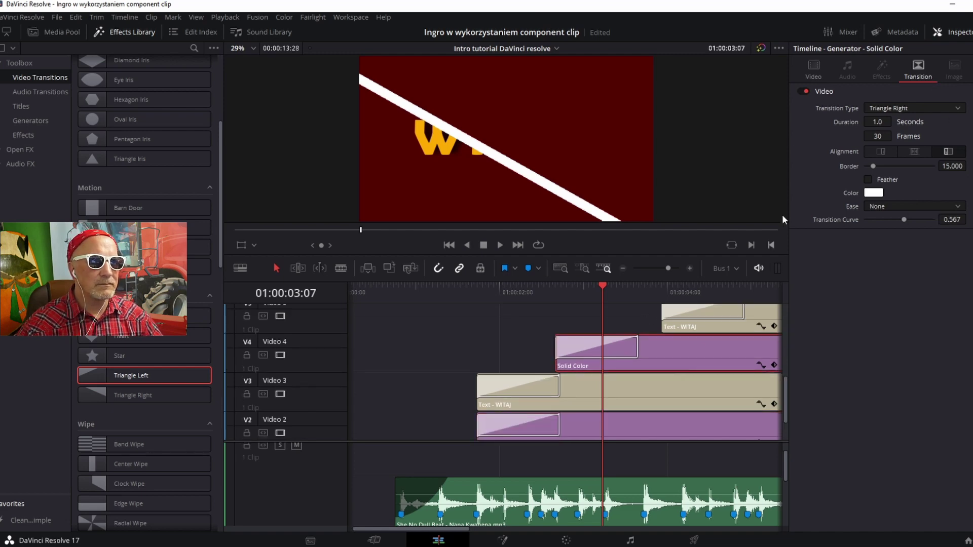
pyautogui.click(813, 68)
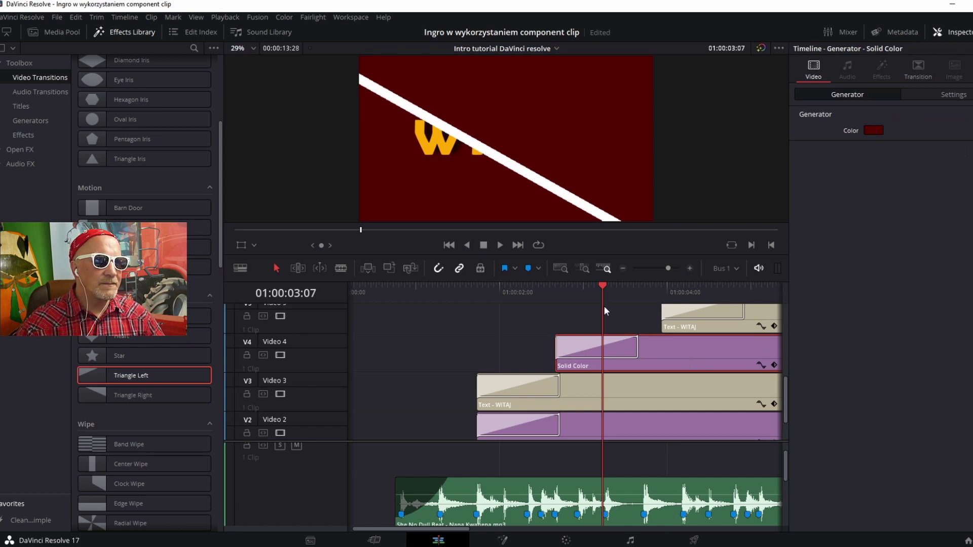
pyautogui.moveTo(604, 305); pyautogui.dragTo(649, 314)
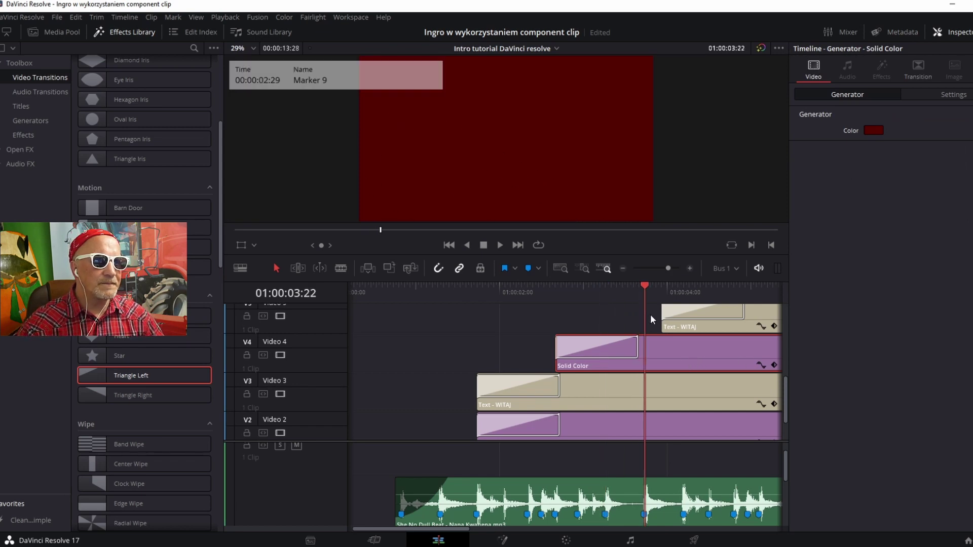
pyautogui.click(868, 132)
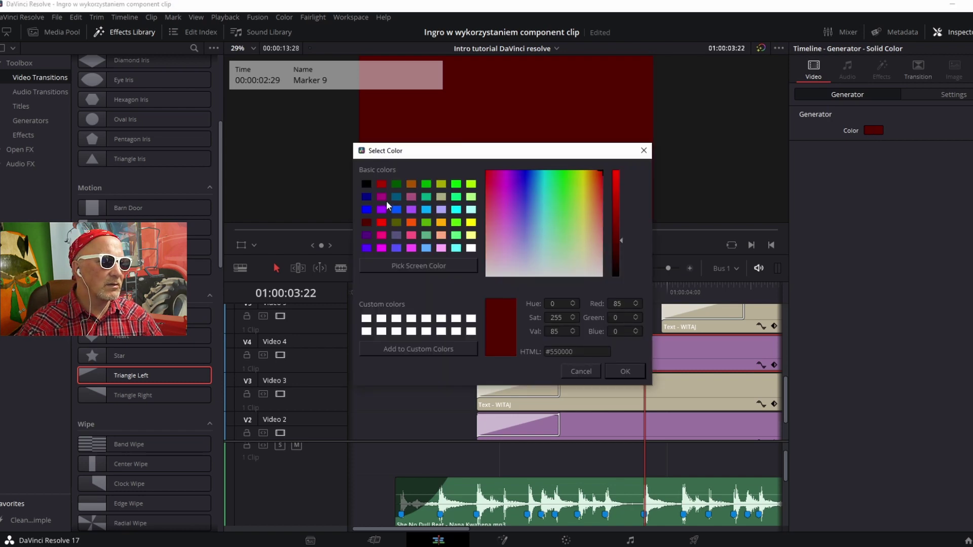
pyautogui.click(367, 236)
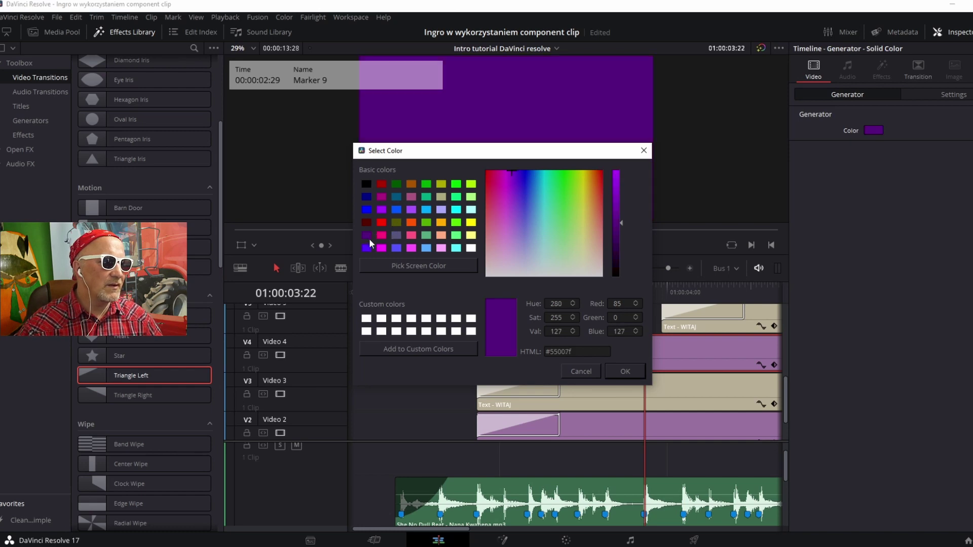
pyautogui.click(629, 372)
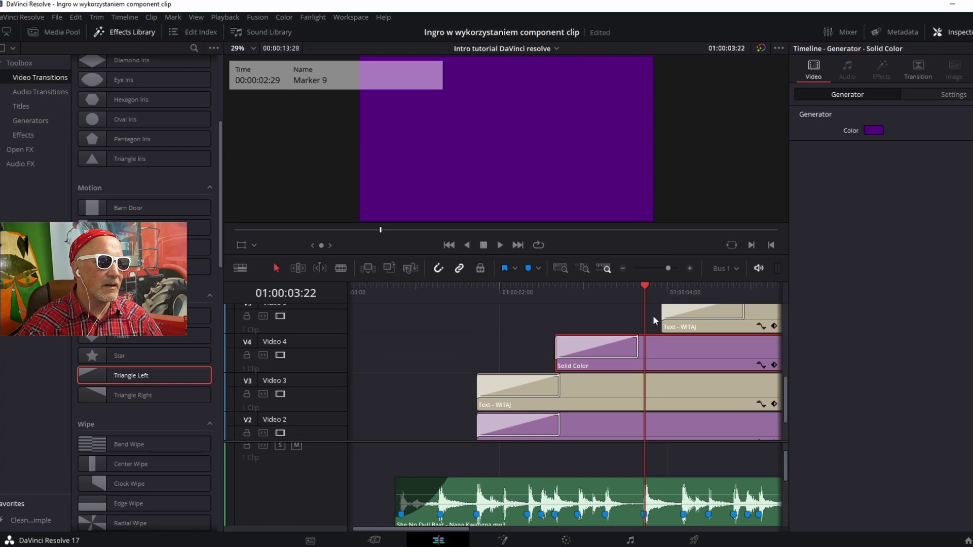
pyautogui.moveTo(644, 313)
pyautogui.mouseDown()
pyautogui.moveTo(595, 318)
pyautogui.moveTo(603, 324)
pyautogui.mouseUp()
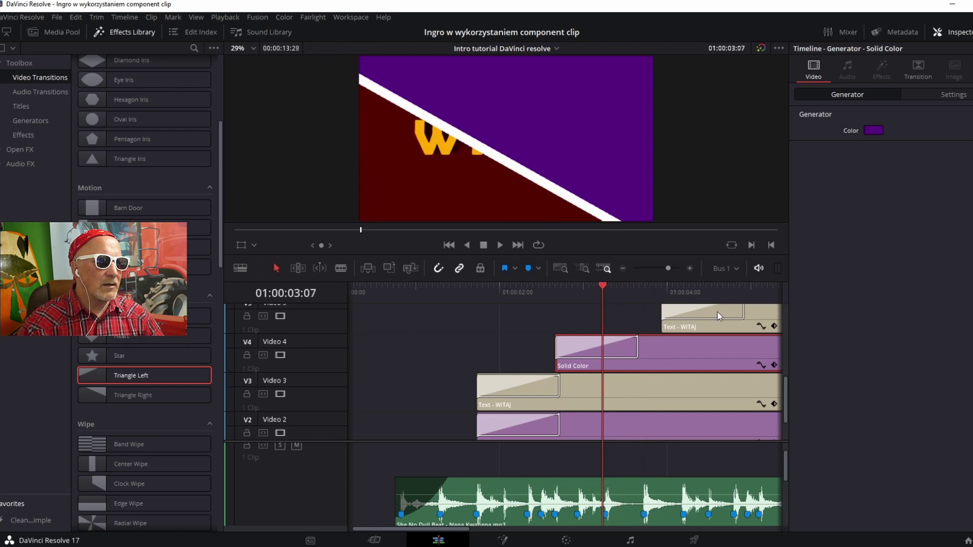
# Step: Delete the Triangle Left wipe from the Video 5 WITAJ title
pyautogui.moveTo(763, 320); pyautogui.dragTo(657, 316)
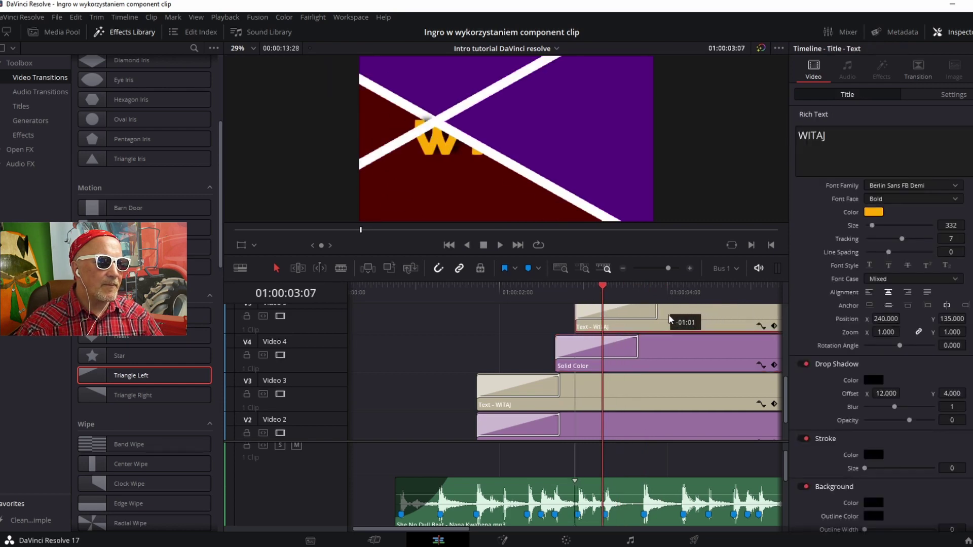
pyautogui.click(628, 313)
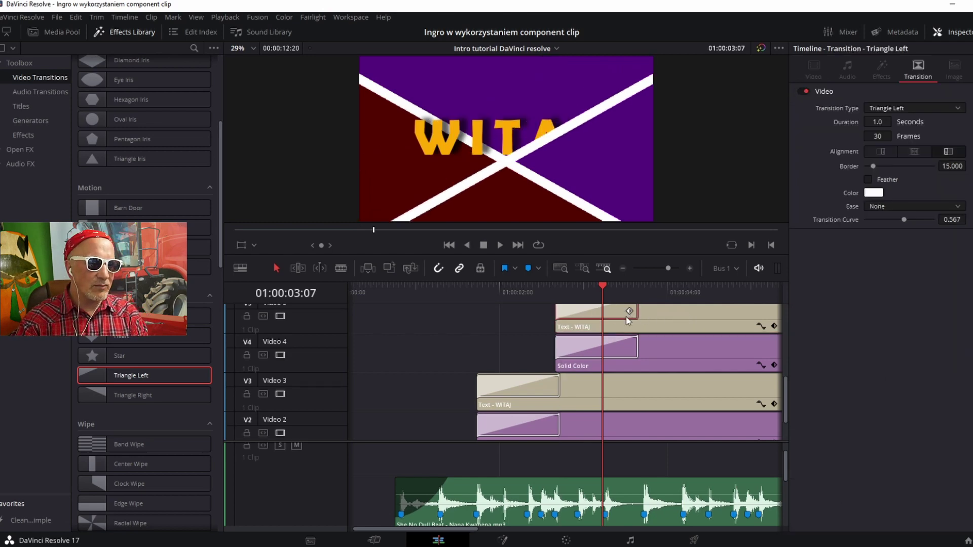
pyautogui.press('Delete')
# Step: Move the Video 5 WITAJ title to start just after the purple Triangle Right wipe
pyautogui.scroll(1, 585, 336)
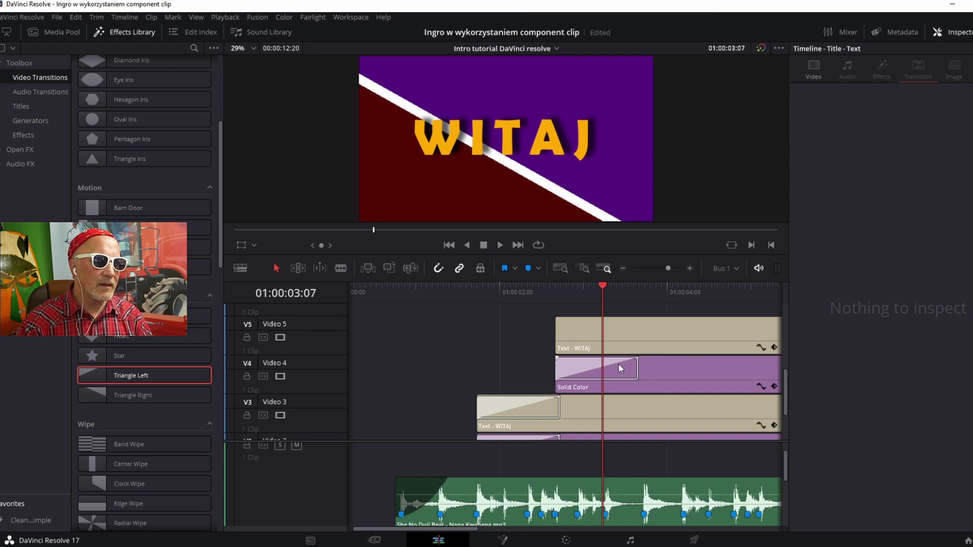
pyautogui.click(621, 363)
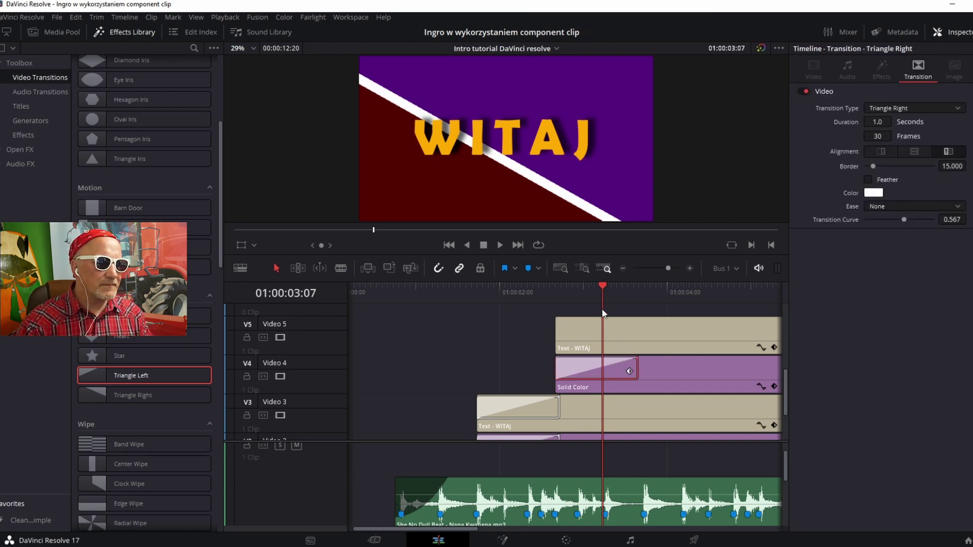
pyautogui.moveTo(646, 336); pyautogui.dragTo(738, 345)
pyautogui.moveTo(606, 292); pyautogui.dragTo(601, 308)
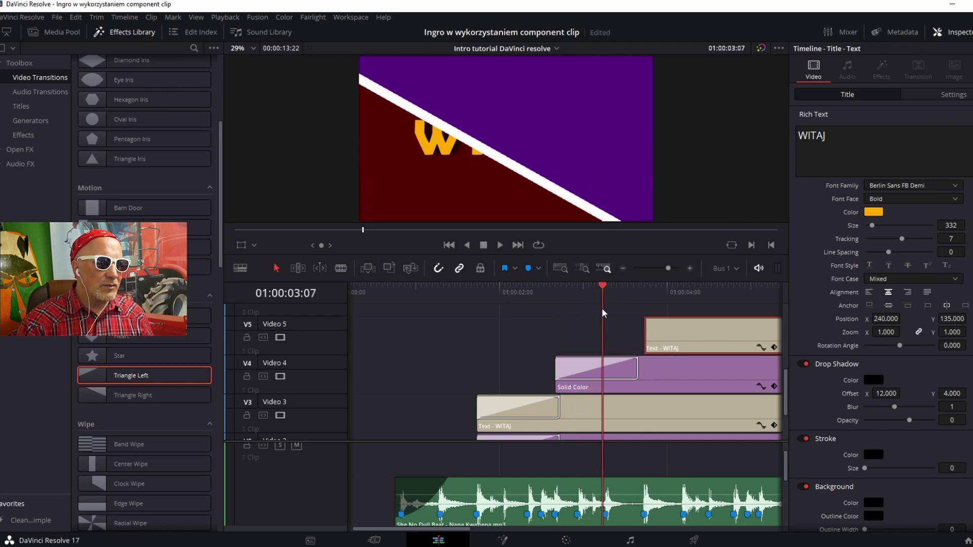
pyautogui.click(594, 374)
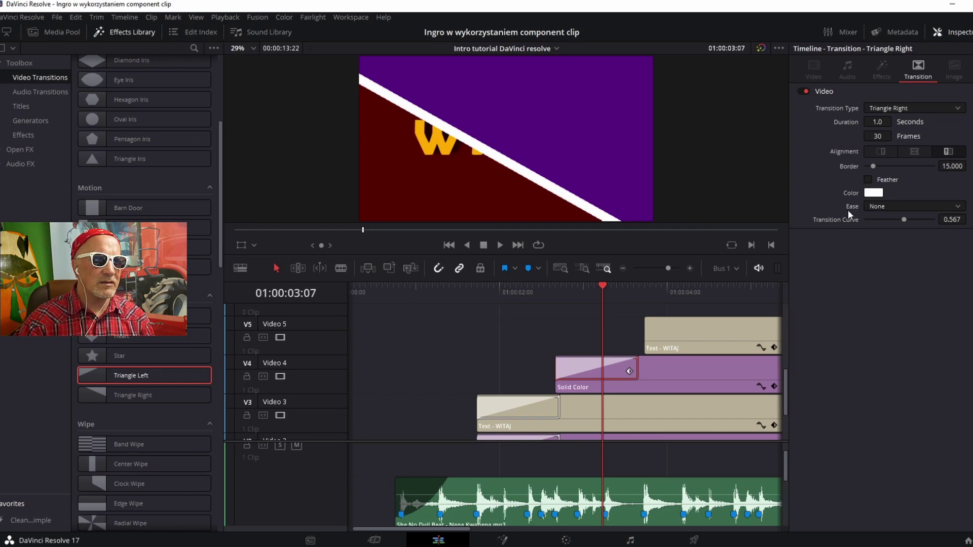
# Step: Set the purple wipe's easing to In & Out and play it back to check
pyautogui.click(891, 207)
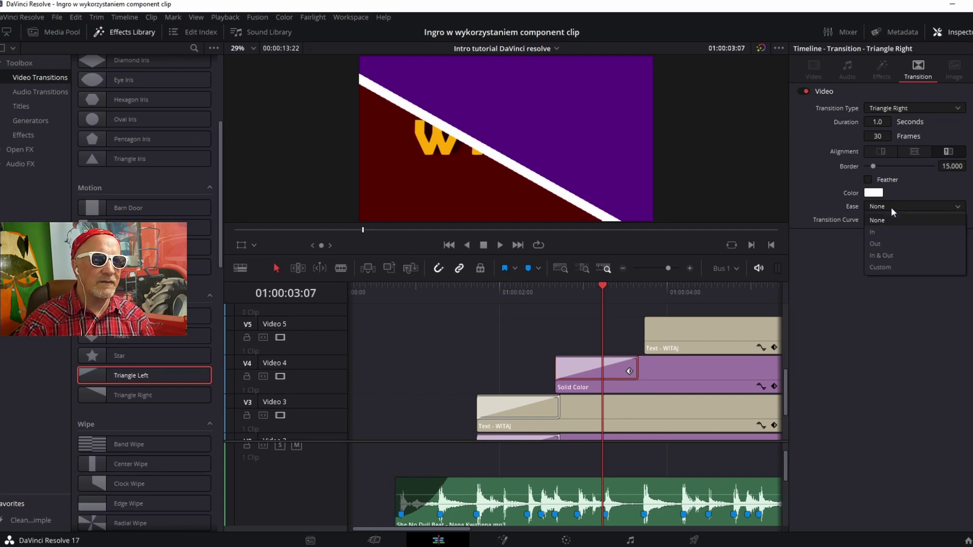
pyautogui.click(883, 256)
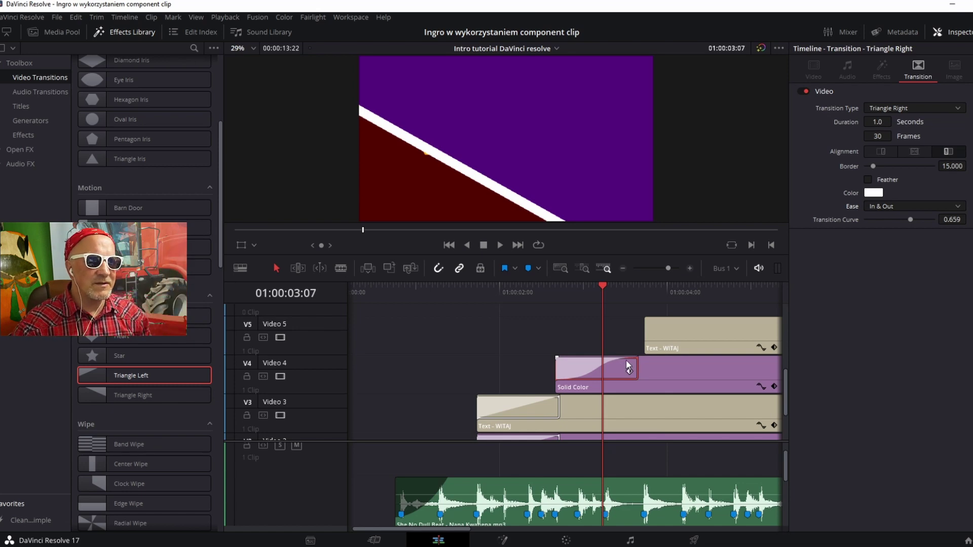
pyautogui.moveTo(605, 353); pyautogui.dragTo(562, 355)
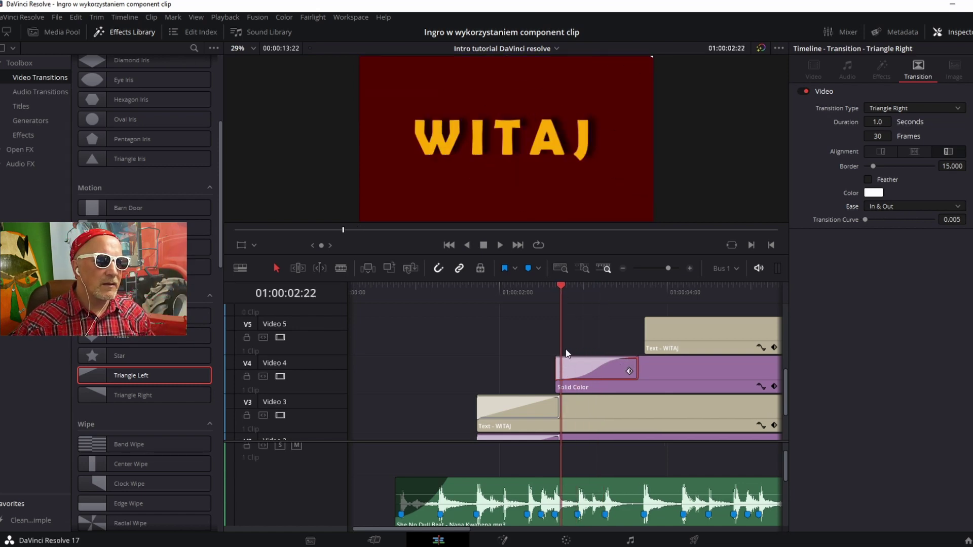
pyautogui.press('space')
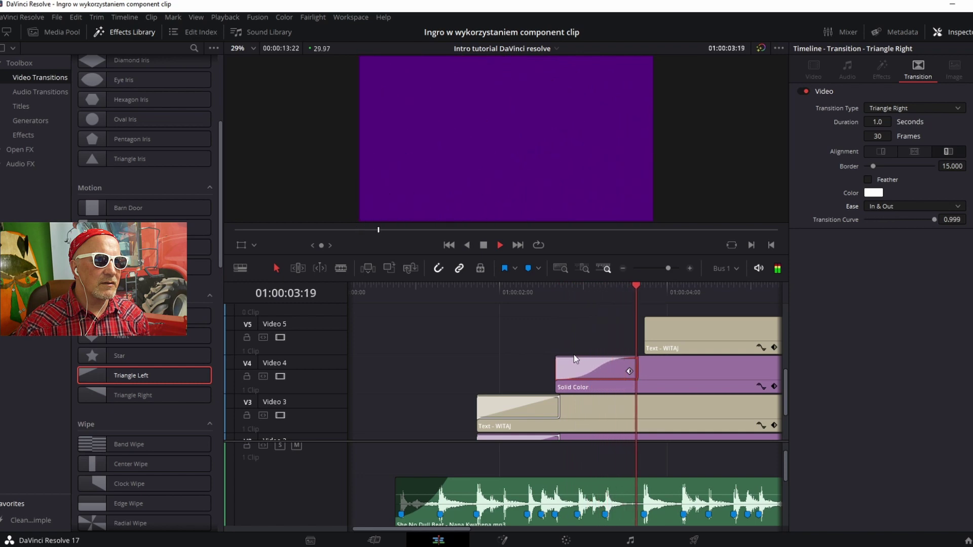
pyautogui.press('space')
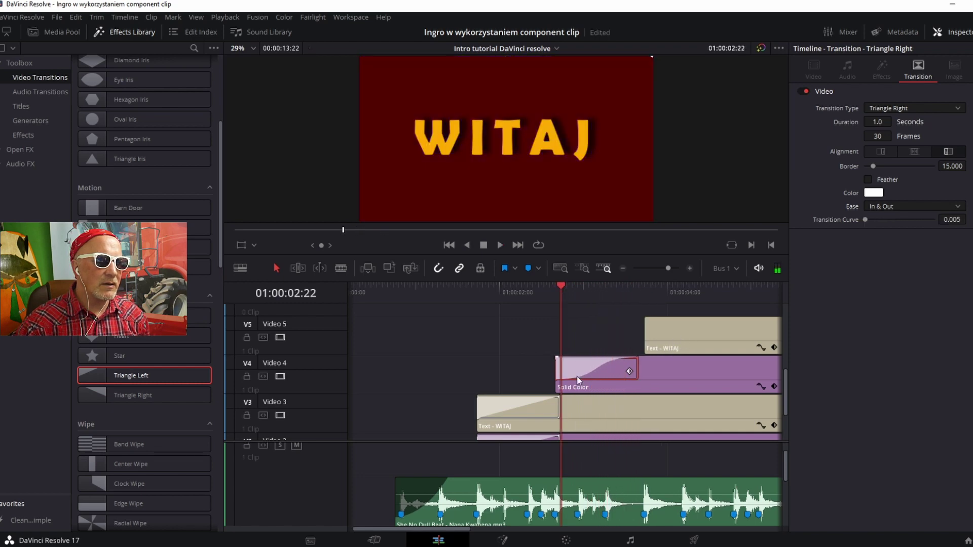
pyautogui.click(517, 406)
# Step: Give the lower WITAJ title's wipe In easing
pyautogui.scroll(-2, 518, 405)
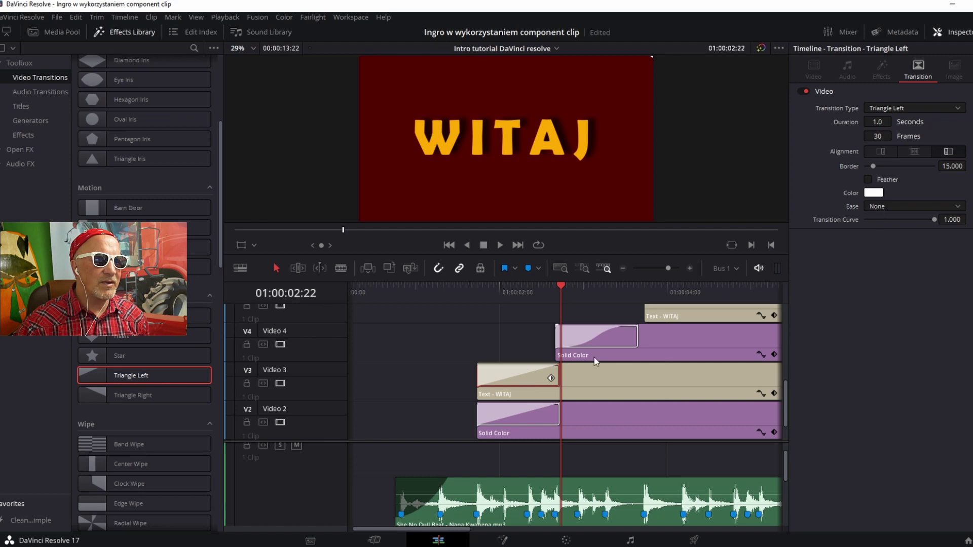
pyautogui.click(886, 206)
pyautogui.click(877, 232)
# Step: Set the Video 2 solid's Triangle Left wipe easing to In and preview it
pyautogui.click(546, 419)
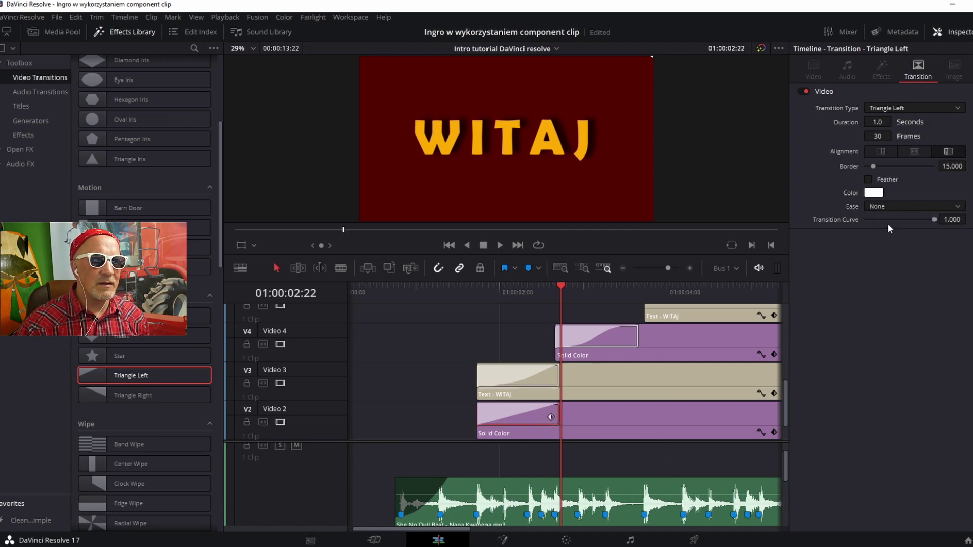
pyautogui.moveTo(556, 316); pyautogui.dragTo(525, 321)
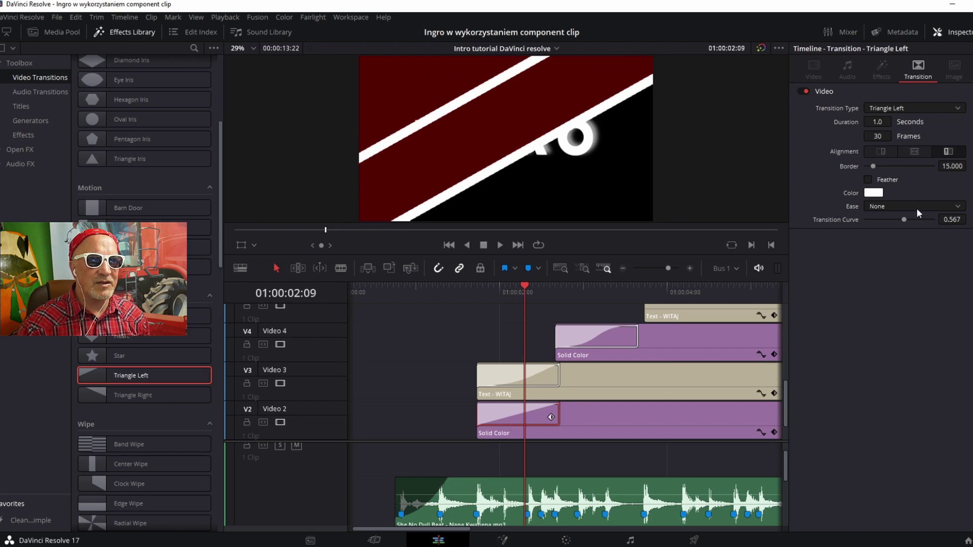
pyautogui.click(883, 205)
pyautogui.click(882, 233)
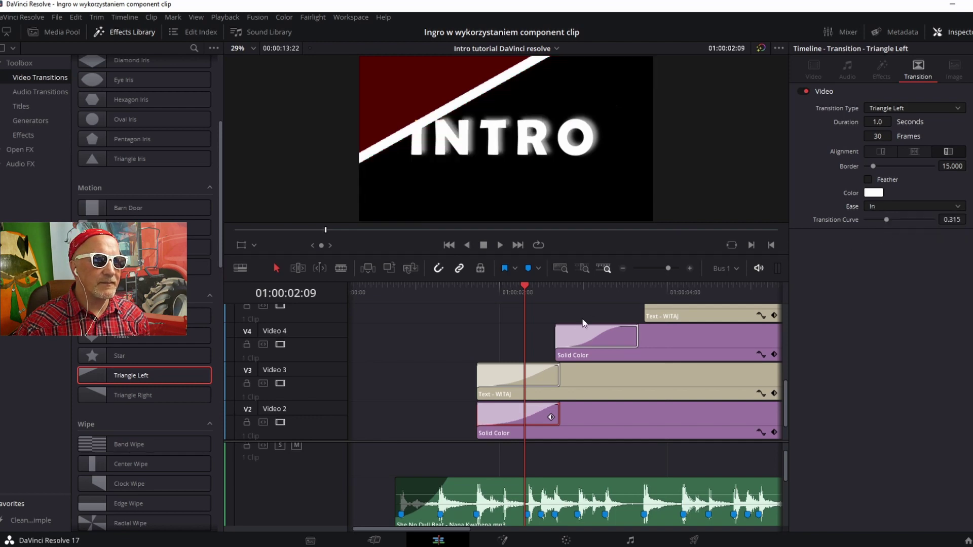
pyautogui.moveTo(532, 320)
pyautogui.mouseDown()
pyautogui.moveTo(608, 321)
pyautogui.moveTo(581, 319)
pyautogui.mouseUp()
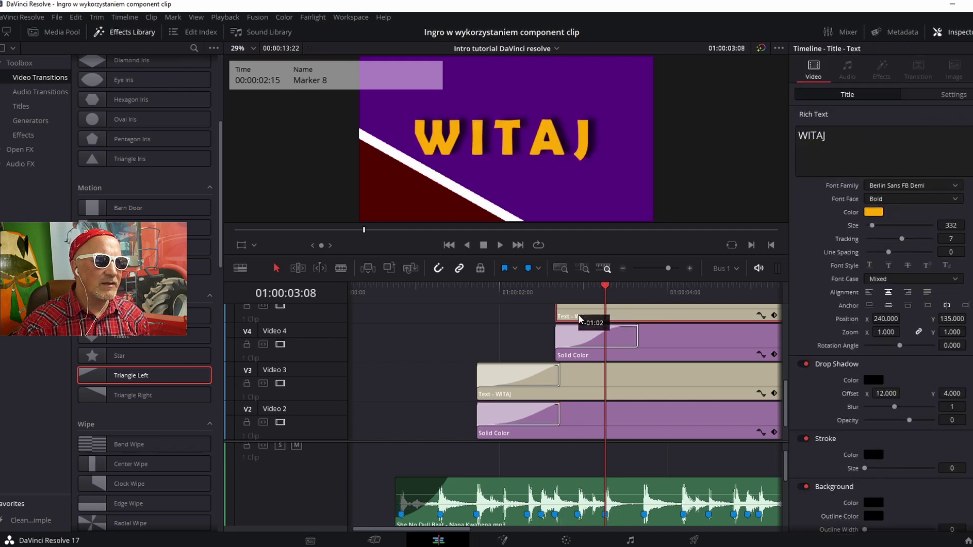
# Step: Replace the top Video 5 title text WITAJ with Z GESTEM in the Inspector
pyautogui.click(557, 292)
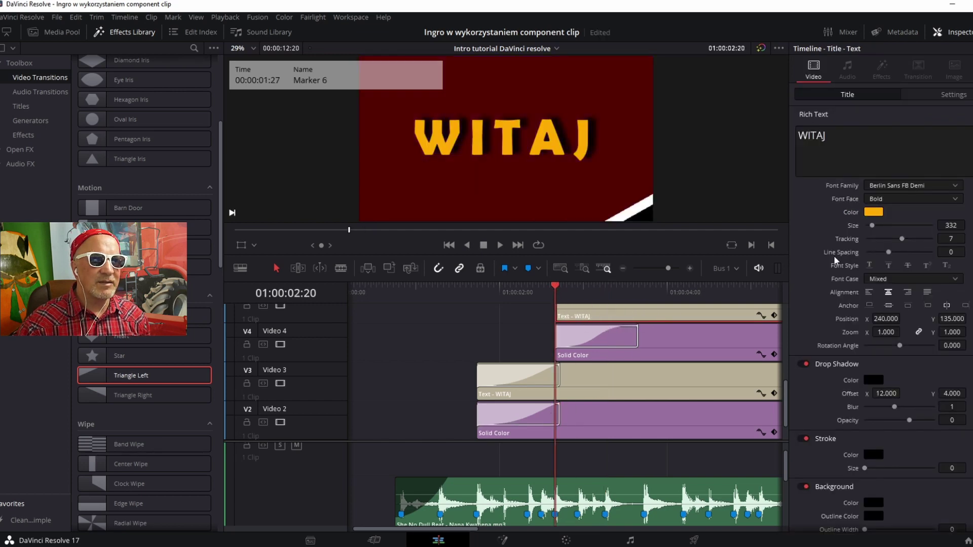
pyautogui.moveTo(872, 160); pyautogui.dragTo(777, 138)
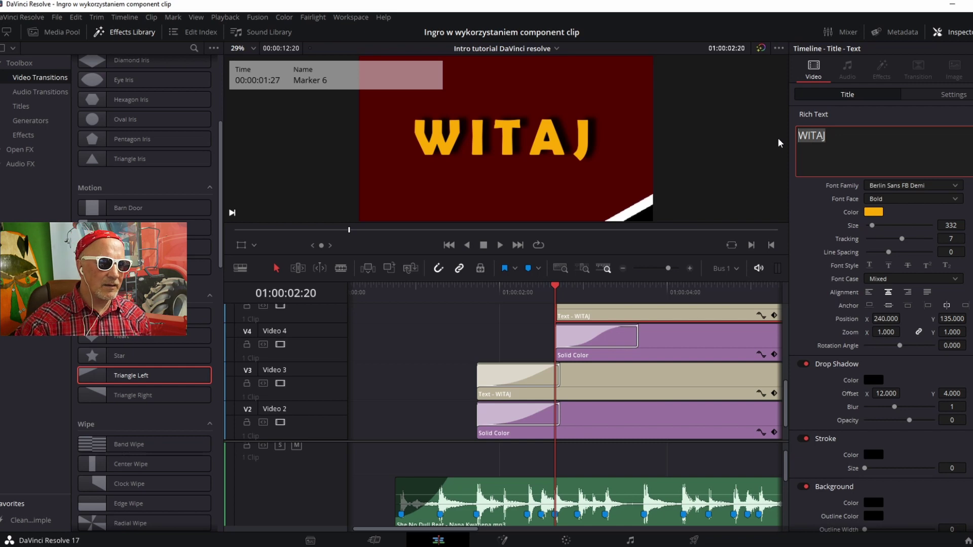
pyautogui.write('Z')
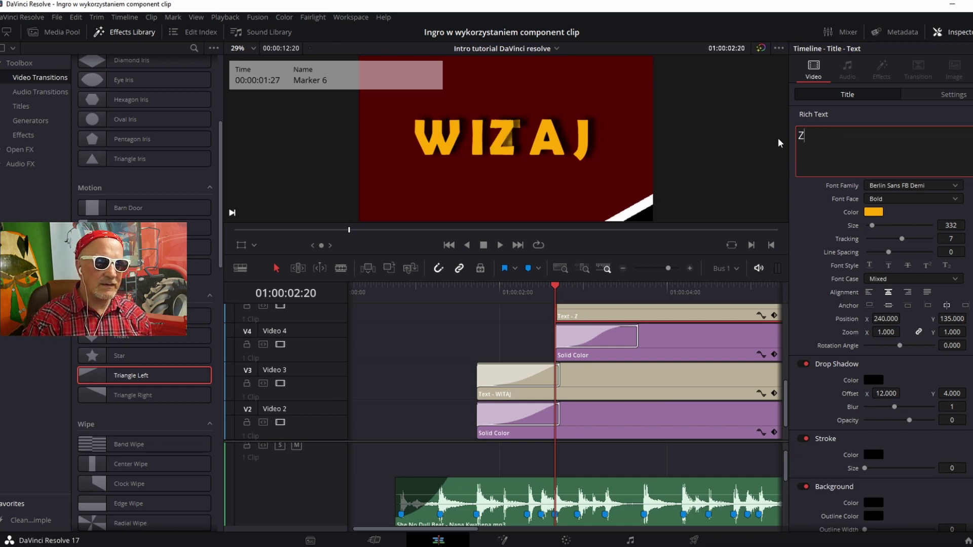
pyautogui.write(' GESTEM')
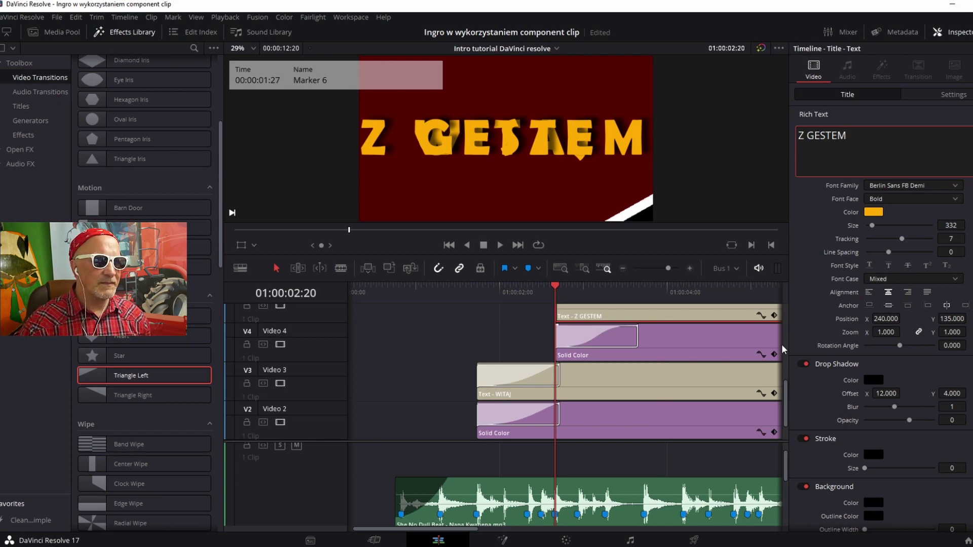
pyautogui.scroll(2, 626, 339)
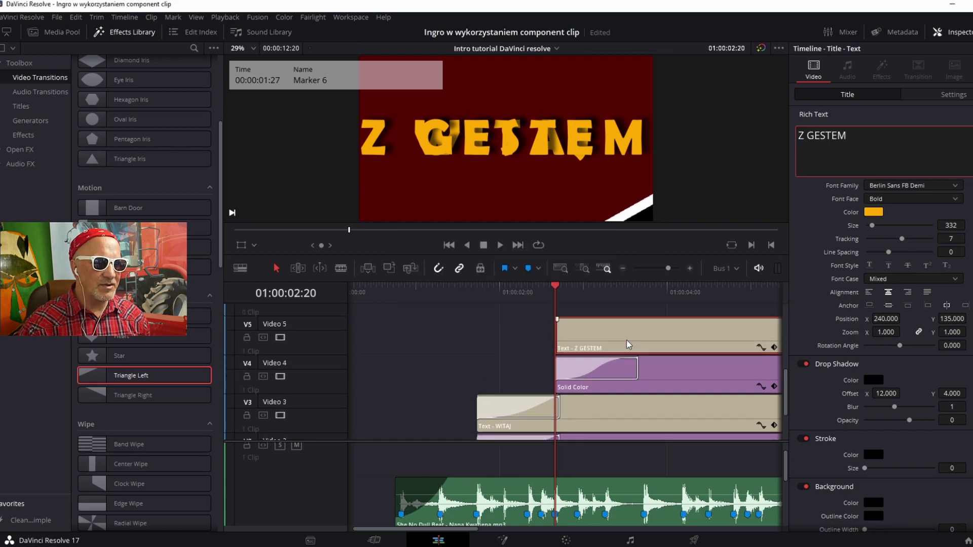
# Step: Paste the V4 Triangle Right wipe onto the Z GESTEM text clip and preview it
pyautogui.click(618, 374)
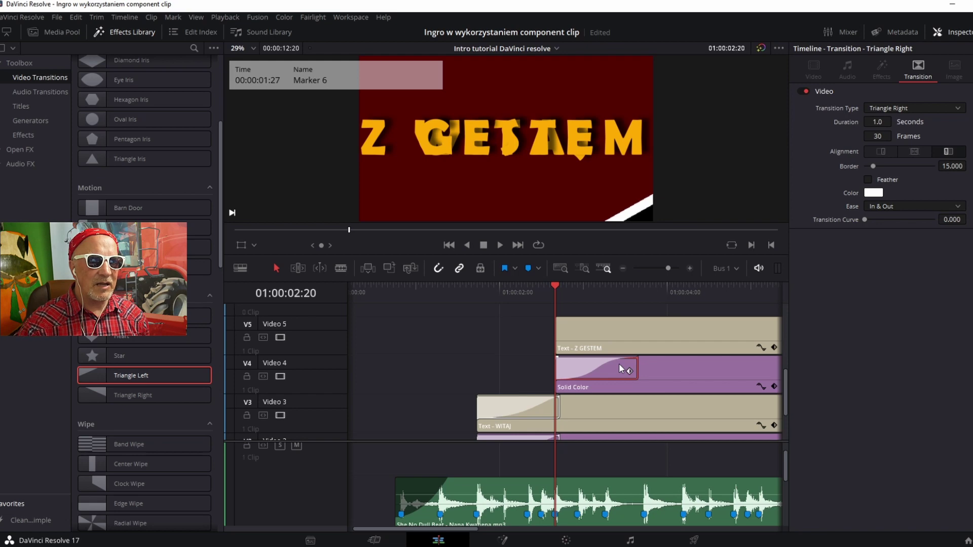
pyautogui.hotkey('ctrl', 'v')
pyautogui.moveTo(555, 290); pyautogui.dragTo(486, 303)
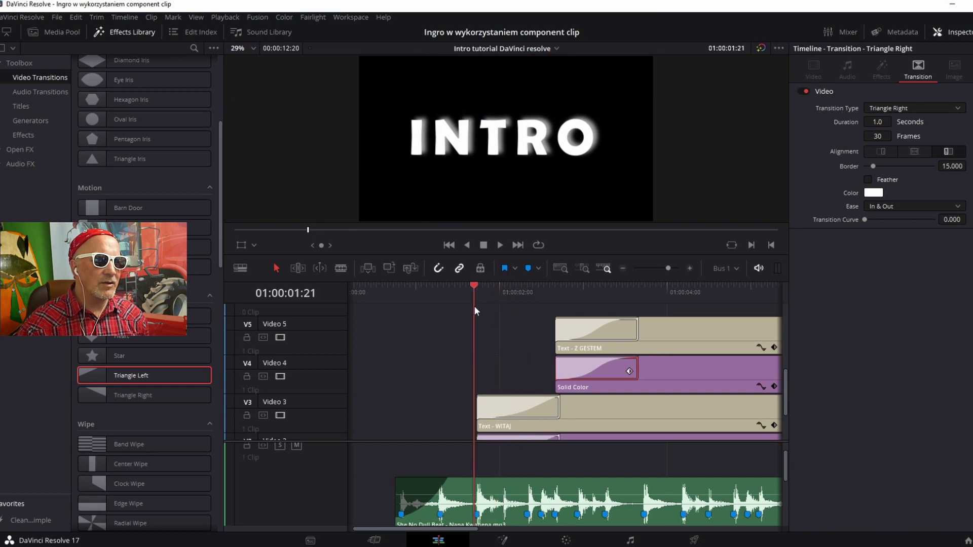
pyautogui.press('space')
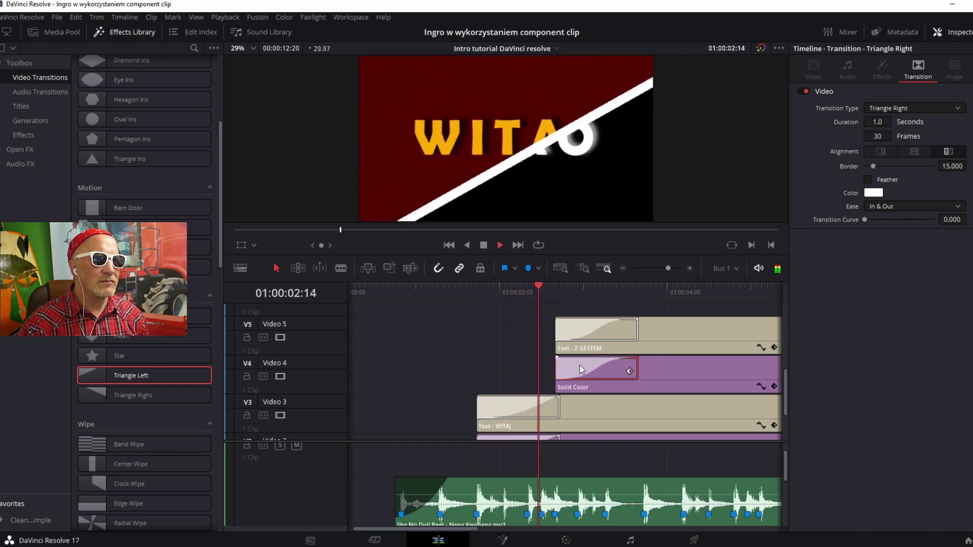
pyautogui.press('space')
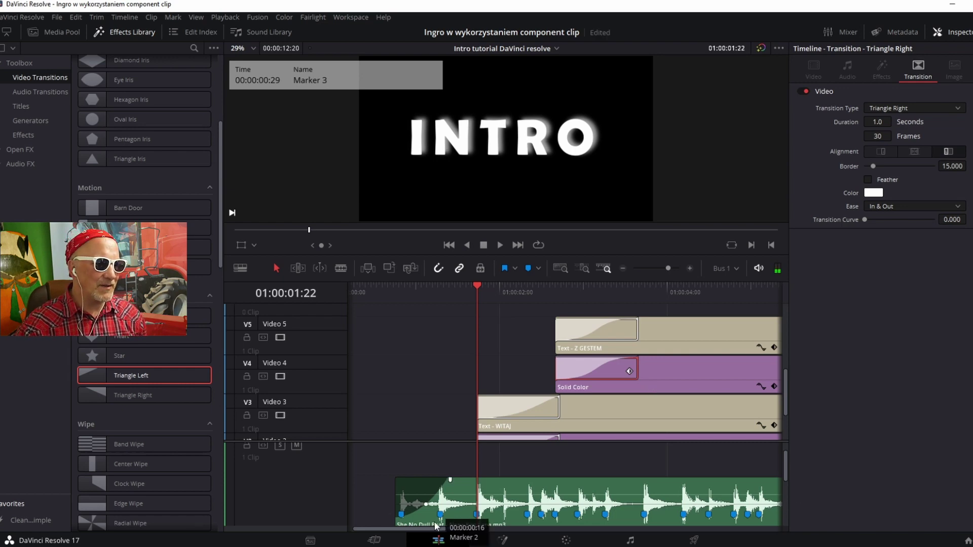
# Step: Park the playhead at 01:00:03:22, just after the Z GESTEM wipe finishes
pyautogui.hscroll(5, 446, 532)
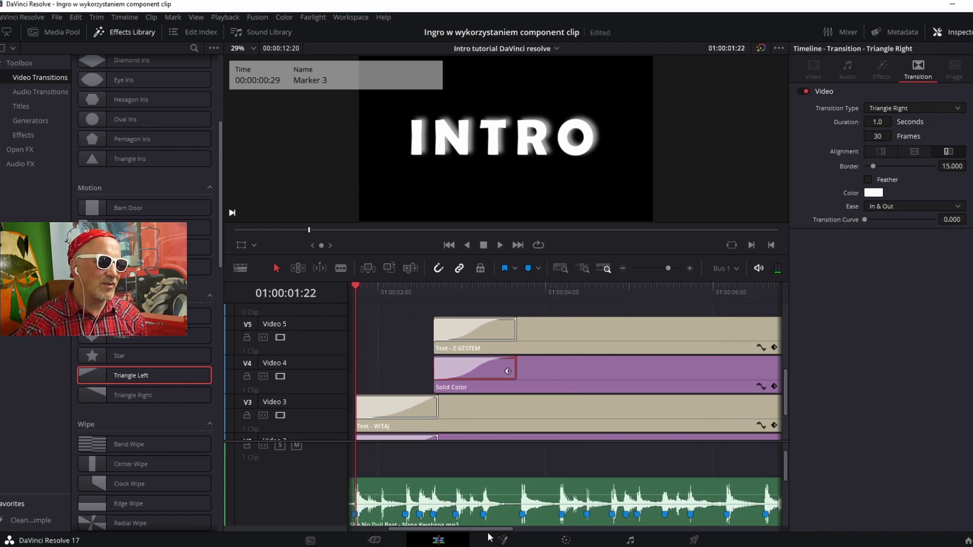
pyautogui.moveTo(363, 306); pyautogui.dragTo(538, 321)
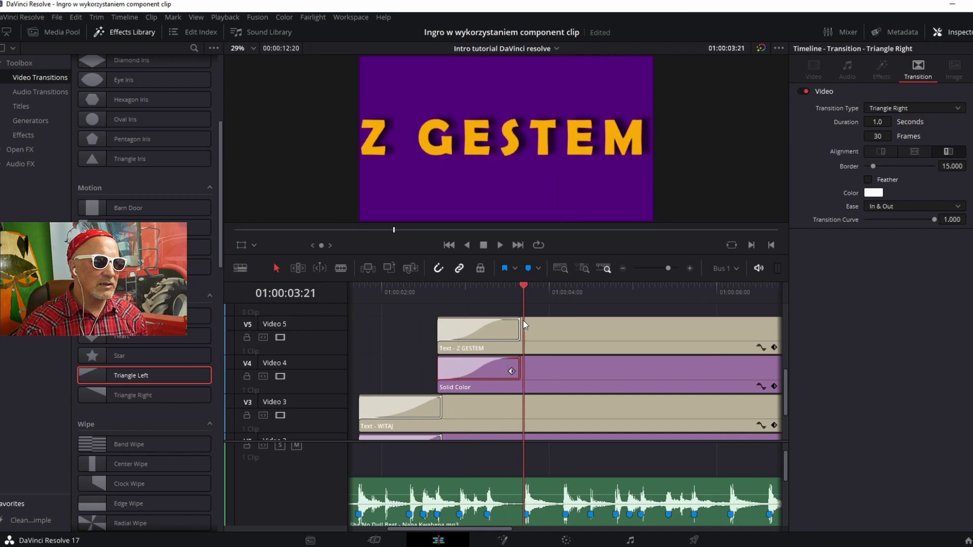
pyautogui.moveTo(539, 321); pyautogui.dragTo(531, 323)
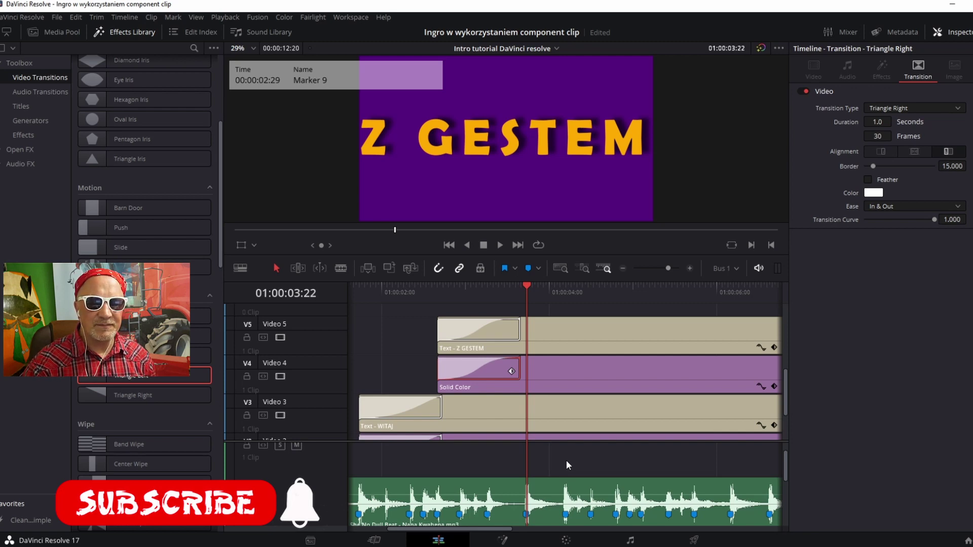
# Step: Cut the Z GESTEM text and the V4 solid colour at 01:00:03:22
pyautogui.click(529, 335)
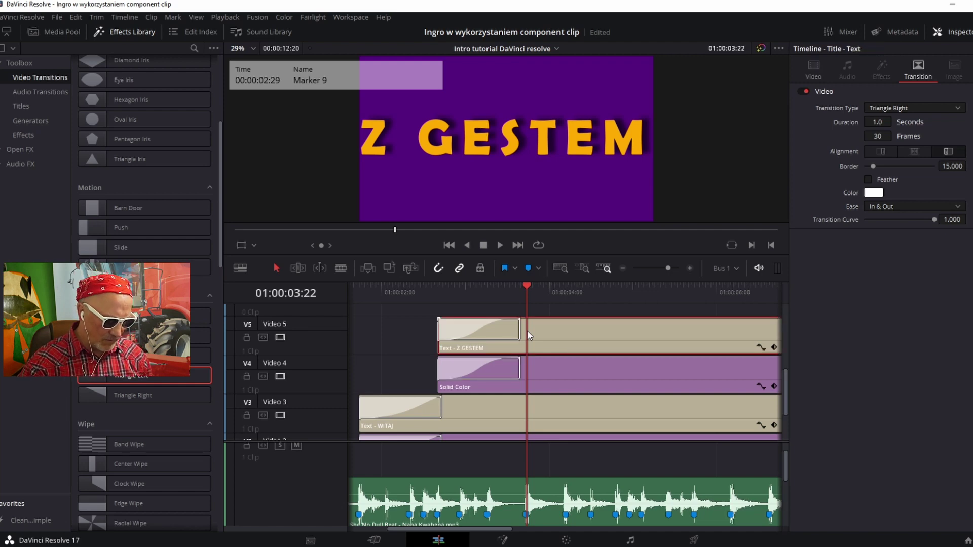
pyautogui.hotkey('ctrl', '\\')
pyautogui.click(530, 371)
pyautogui.hotkey('ctrl', '\\')
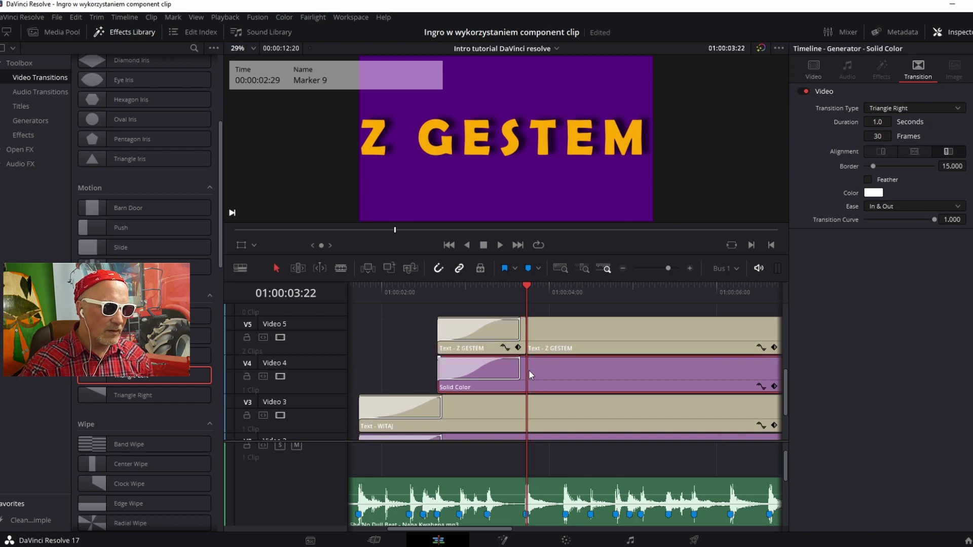
# Step: Alt-copy the right-hand text and solid colour pieces up onto Video 6 and 7
pyautogui.click(571, 333)
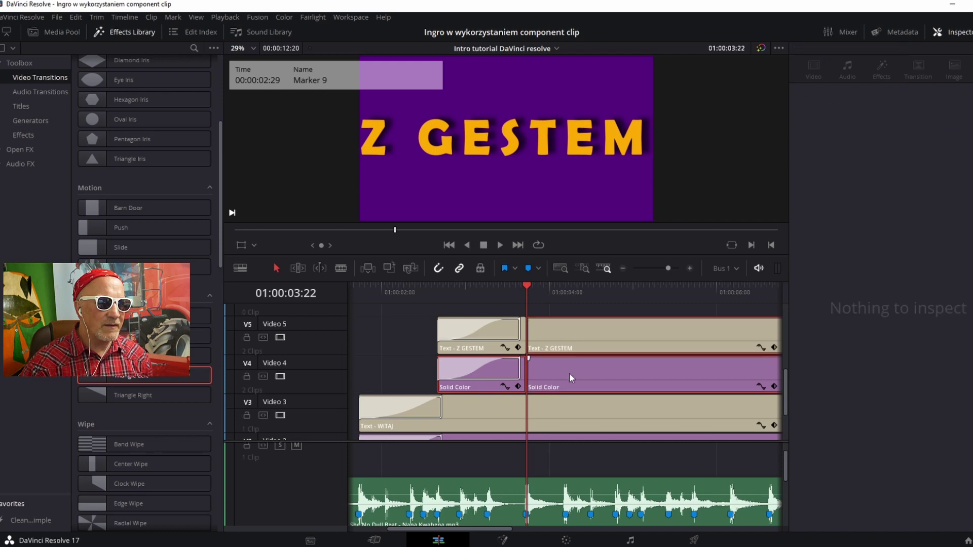
pyautogui.click(393, 327)
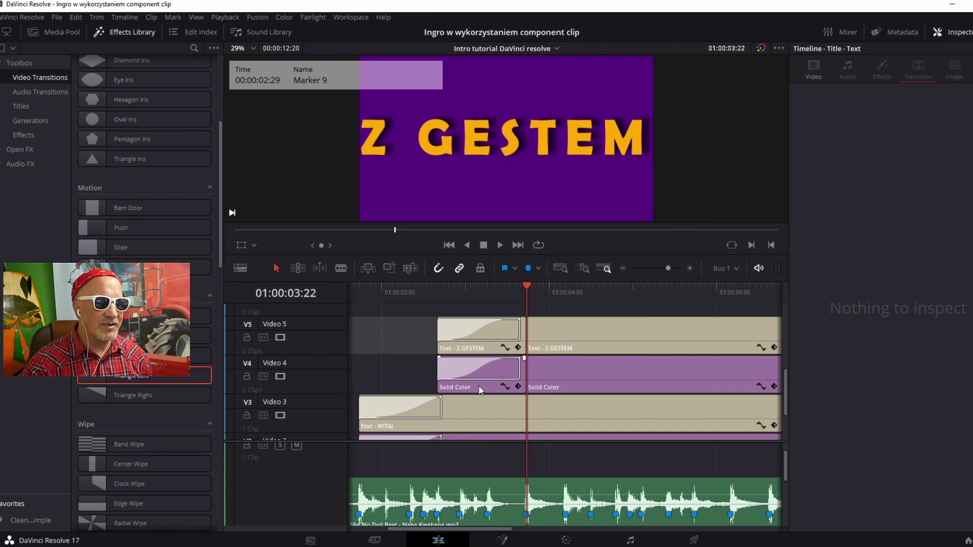
pyautogui.click(582, 381)
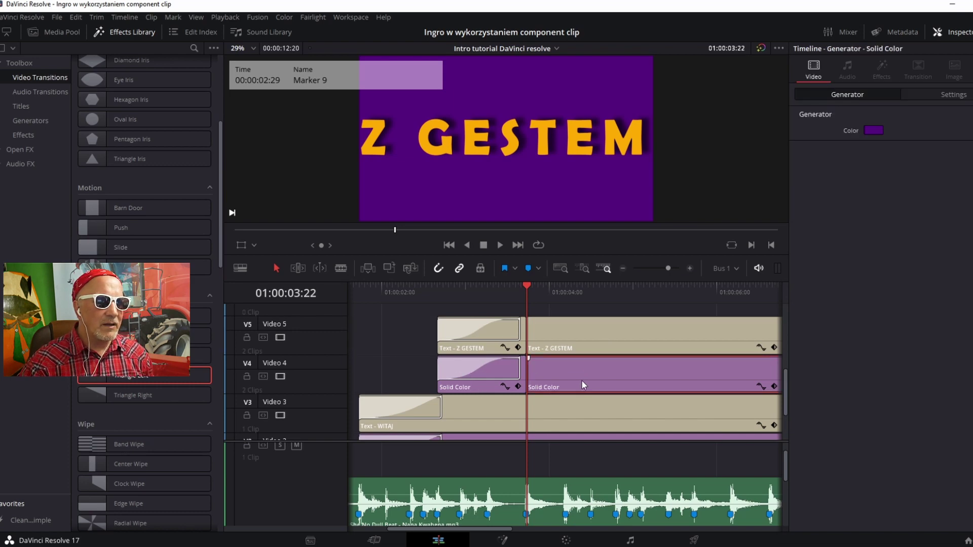
pyautogui.keyDown('ctrl'); pyautogui.click(583, 342); pyautogui.keyUp('ctrl')
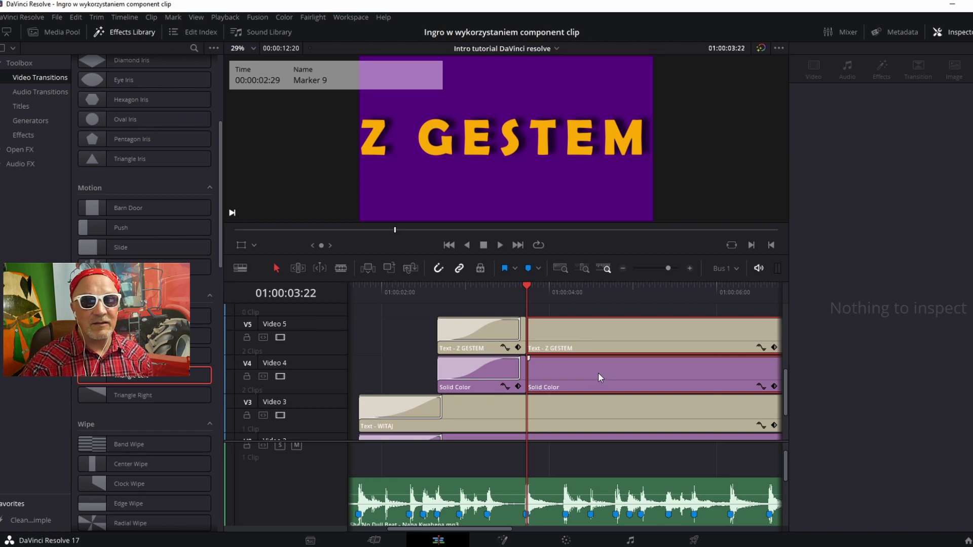
pyautogui.moveTo(599, 374); pyautogui.dragTo(593, 350)
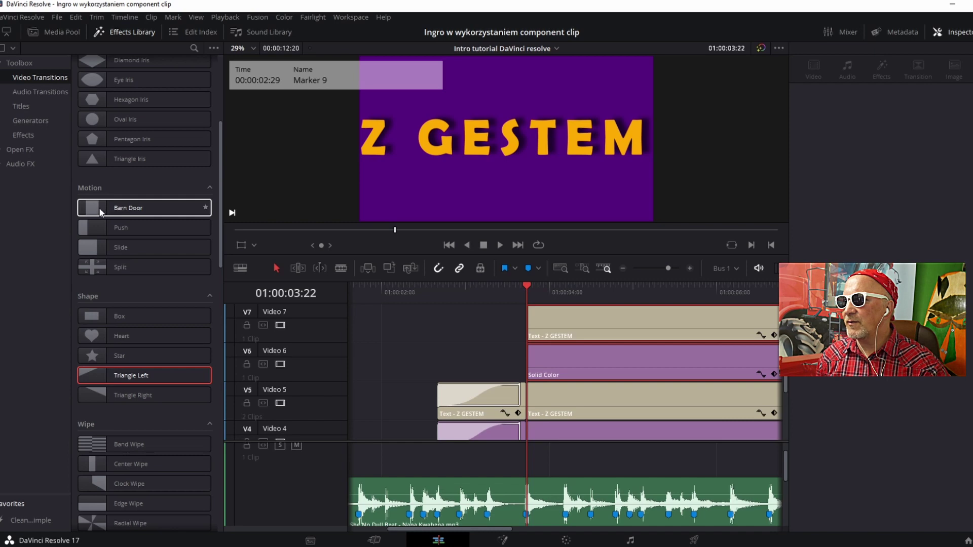
# Step: Delay the Video 7 Z GESTEM text by 01:07 and add a Barn Door wipe to the V6 solid
pyautogui.moveTo(567, 323); pyautogui.dragTo(689, 342)
pyautogui.moveTo(101, 208); pyautogui.dragTo(533, 383)
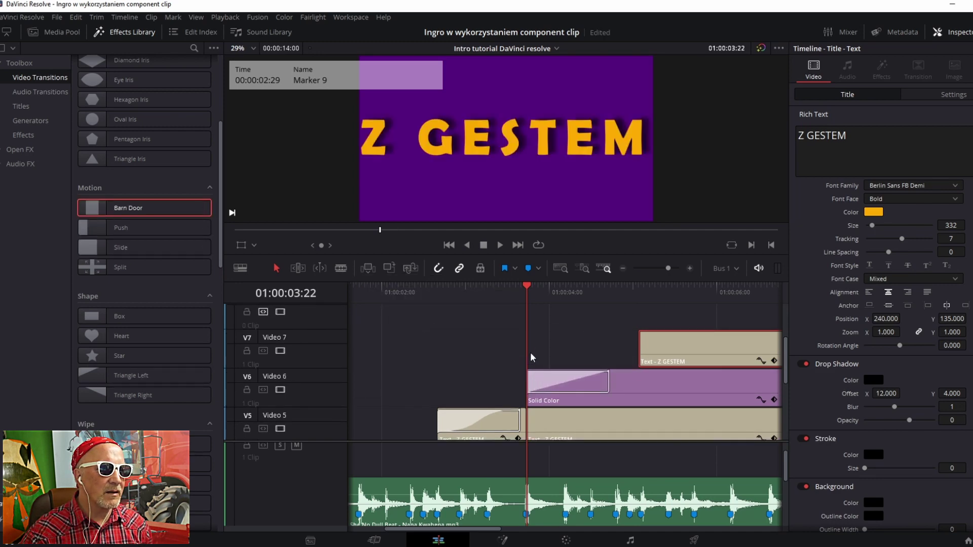
pyautogui.moveTo(534, 325); pyautogui.dragTo(557, 336)
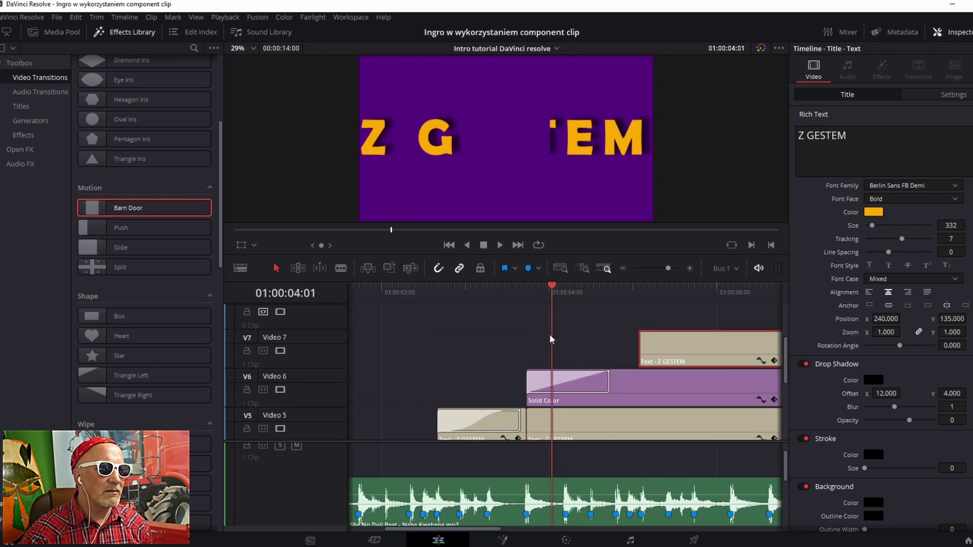
pyautogui.moveTo(556, 335); pyautogui.dragTo(551, 334)
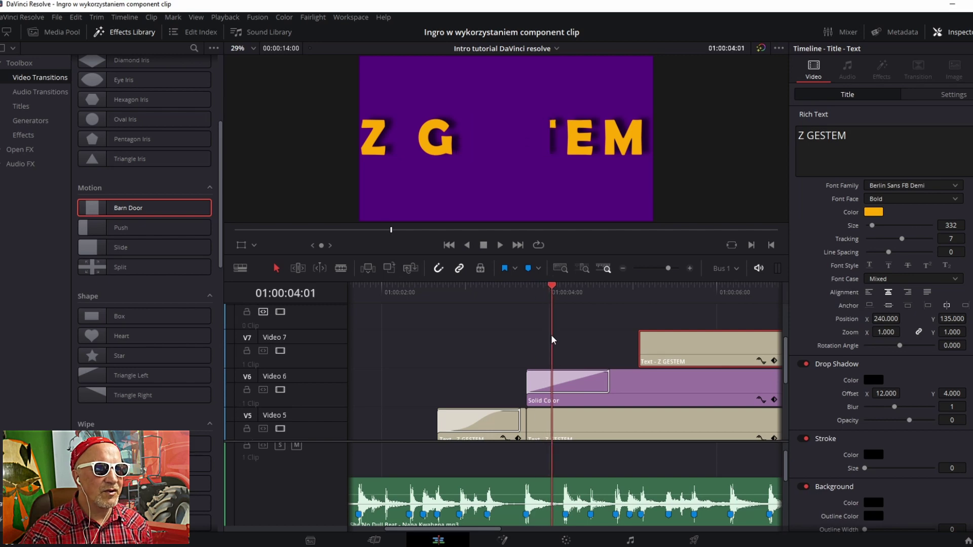
# Step: Change the Video 6 solid colour to olive (#555500)
pyautogui.click(633, 383)
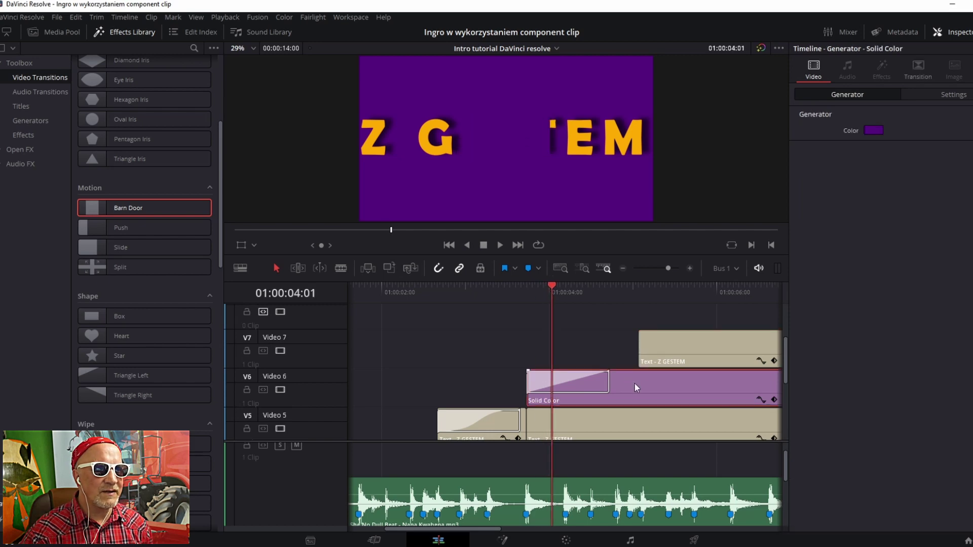
pyautogui.click(874, 130)
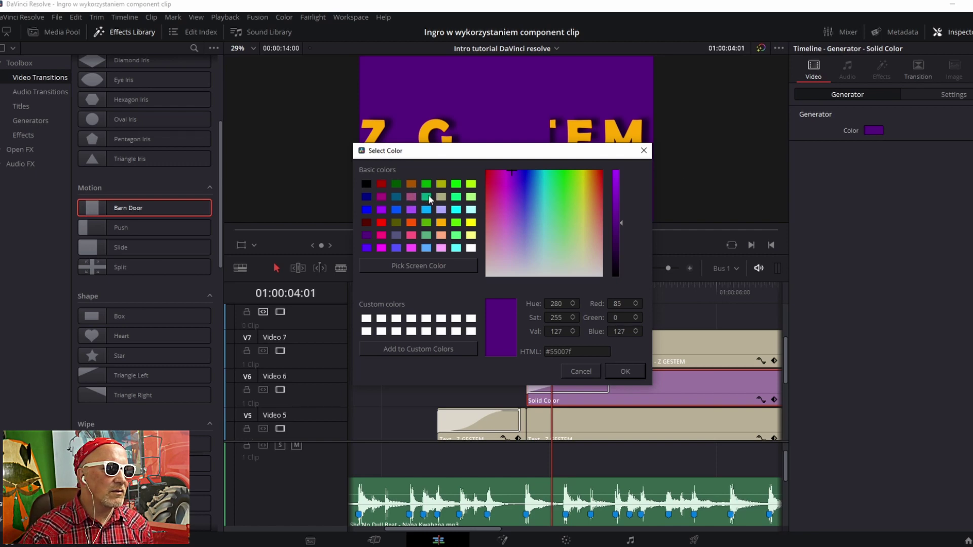
pyautogui.click(398, 225)
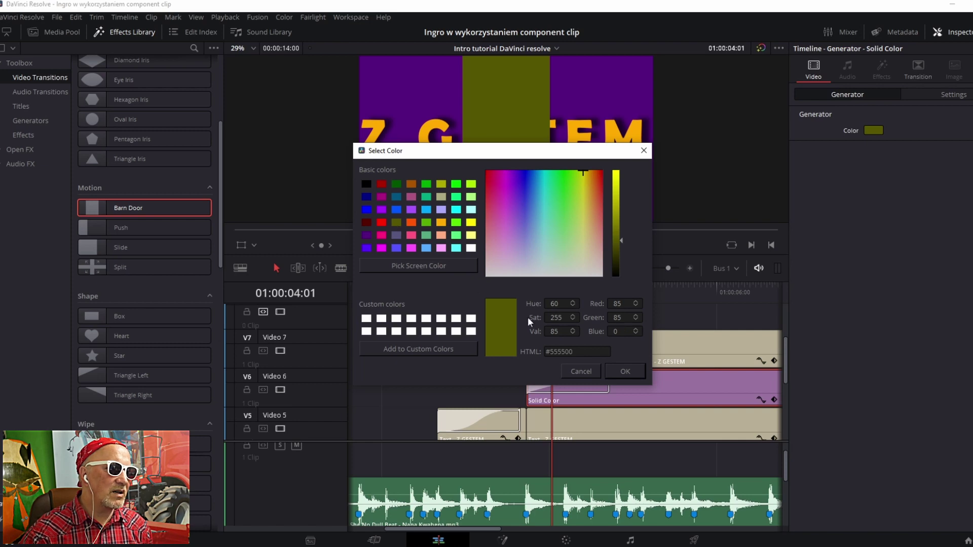
pyautogui.click(634, 370)
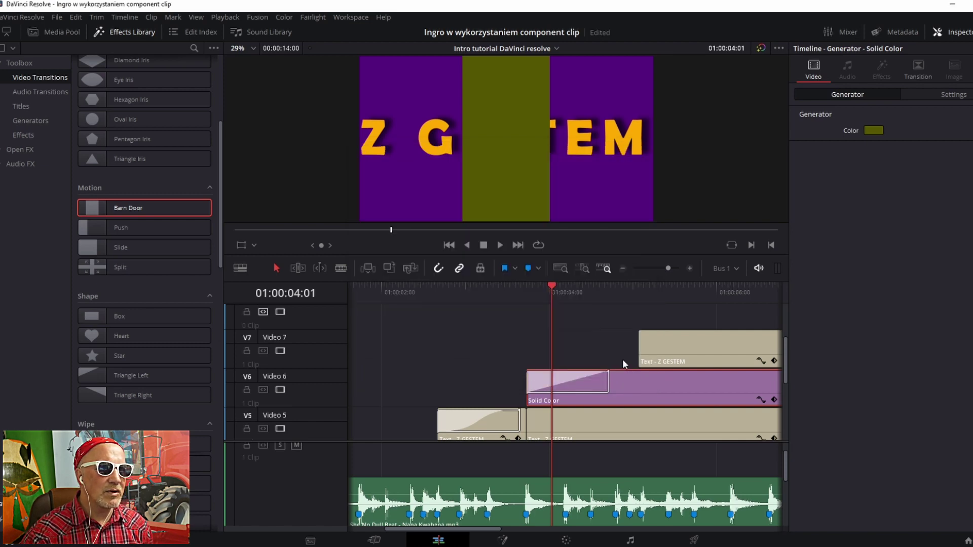
# Step: Give the Barn Door wipe a border of 16 and Out easing
pyautogui.click(581, 388)
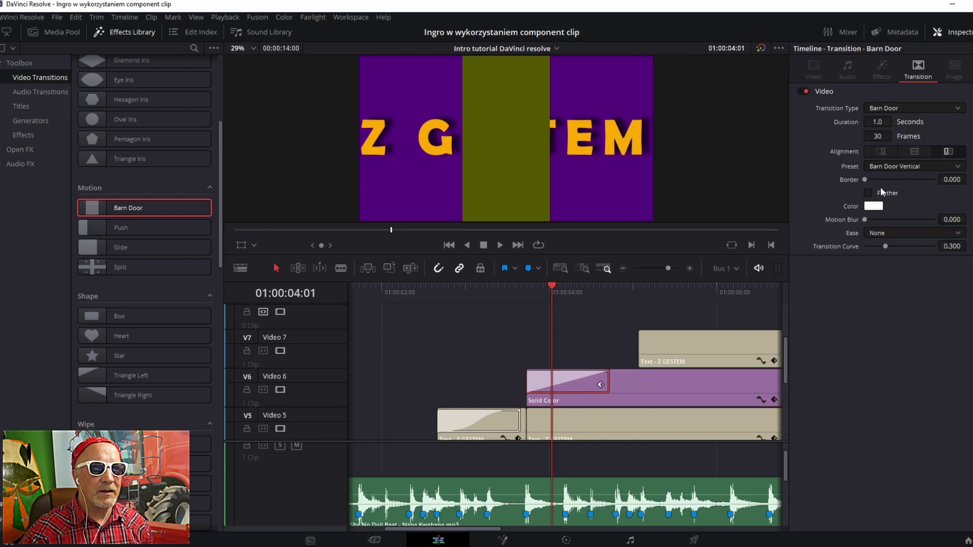
pyautogui.click(957, 177)
pyautogui.write('16')
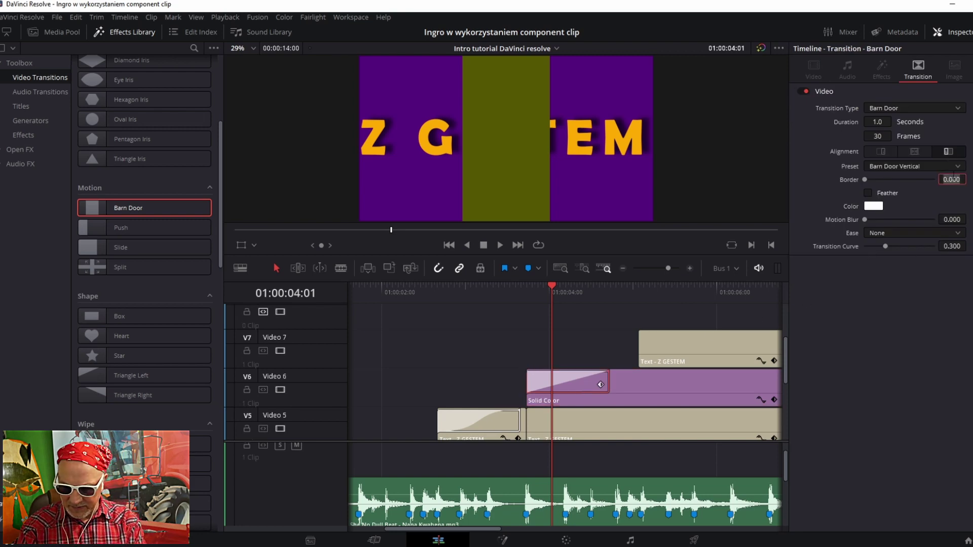
pyautogui.press('Return')
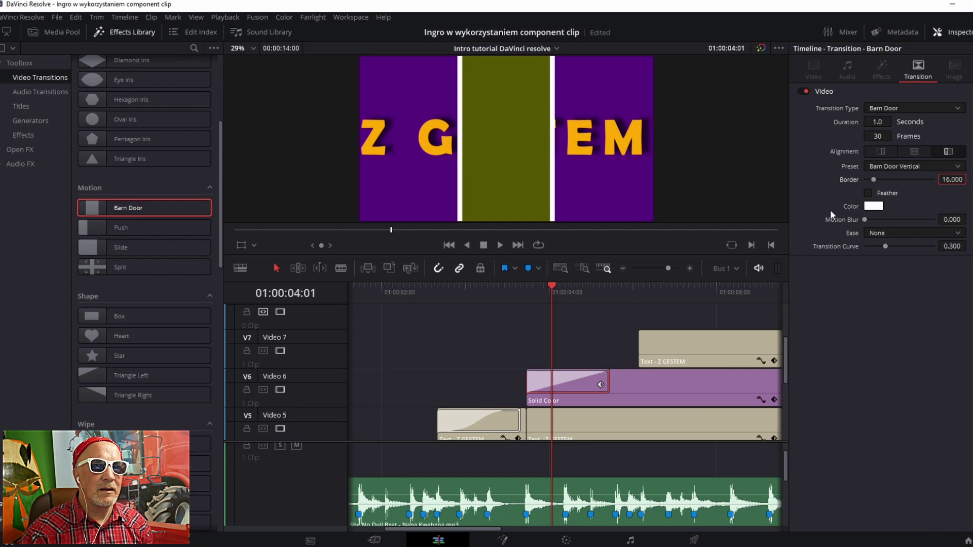
pyautogui.click(875, 232)
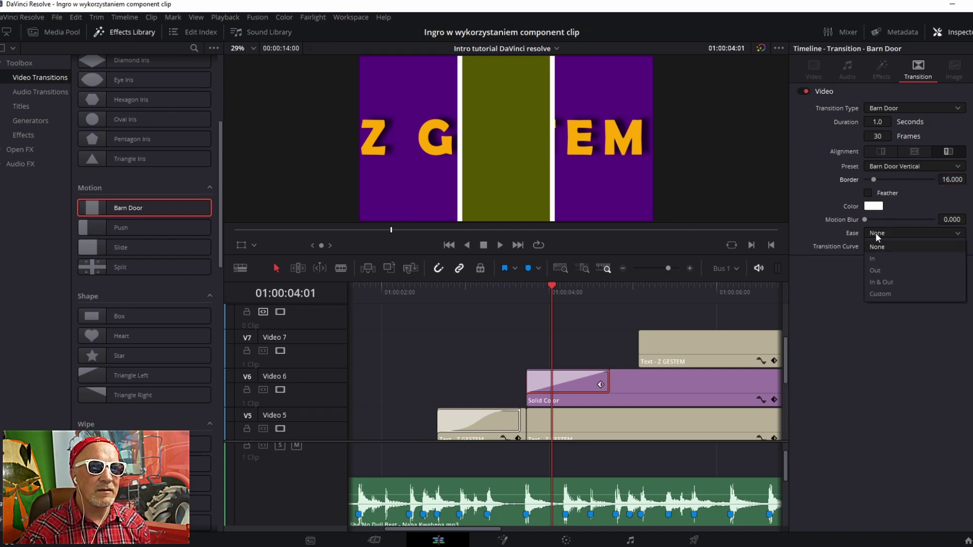
pyautogui.click(878, 271)
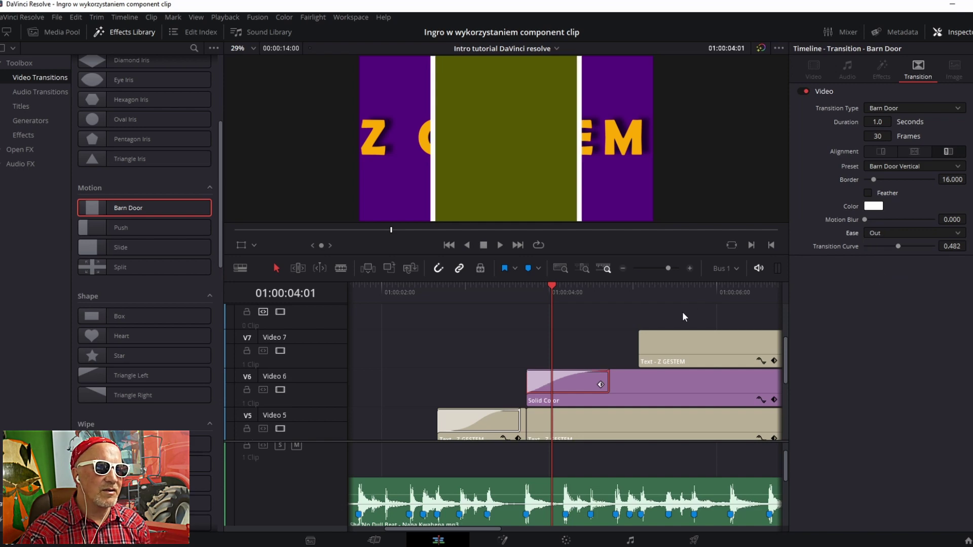
# Step: Extend the Video 7 Z GESTEM title's start back to the olive solid's start
pyautogui.moveTo(552, 342)
pyautogui.mouseDown()
pyautogui.moveTo(544, 350)
pyautogui.moveTo(558, 354)
pyautogui.mouseUp()
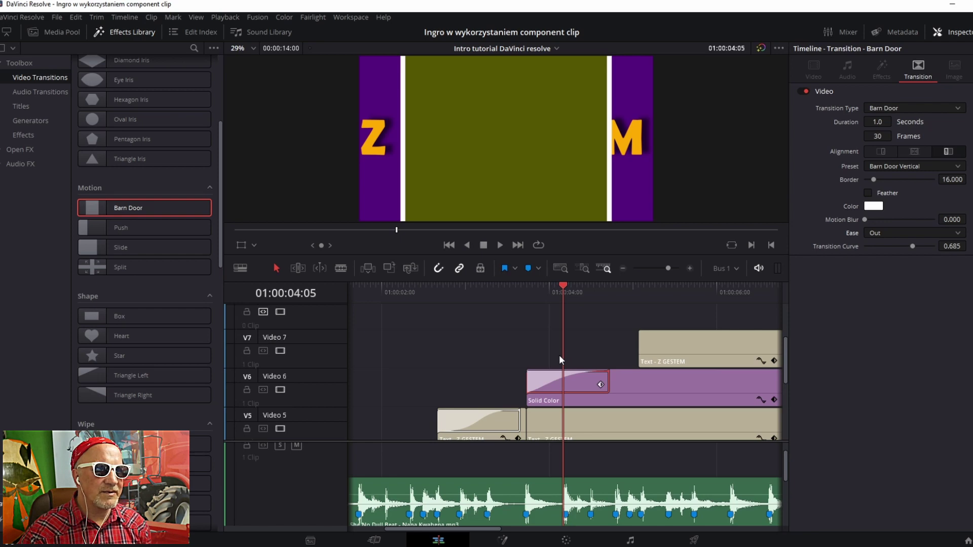
pyautogui.click(667, 348)
pyautogui.moveTo(641, 348); pyautogui.dragTo(553, 351)
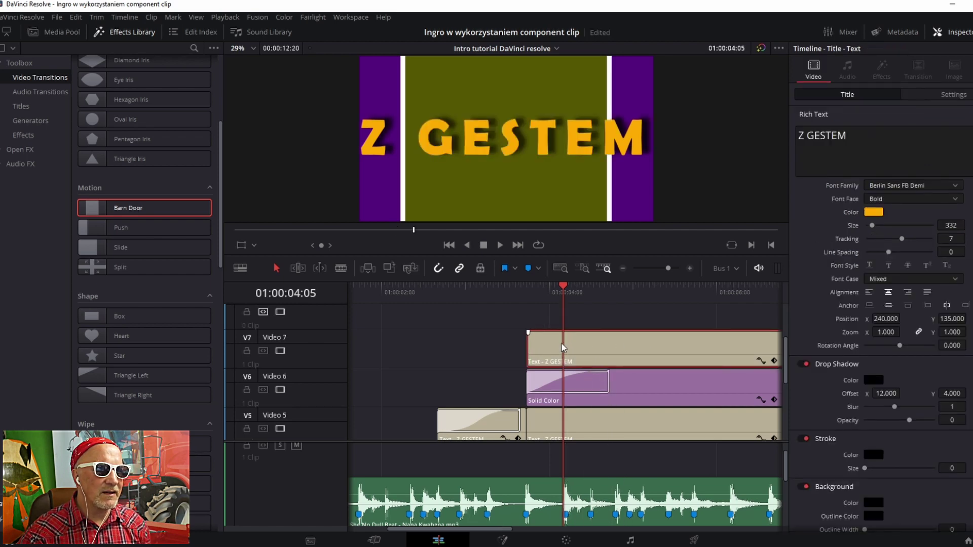
# Step: Replace the Video 7 title text with two lines: TUTORIAL and INTRO
pyautogui.press('Up')
pyautogui.moveTo(527, 330); pyautogui.dragTo(569, 329)
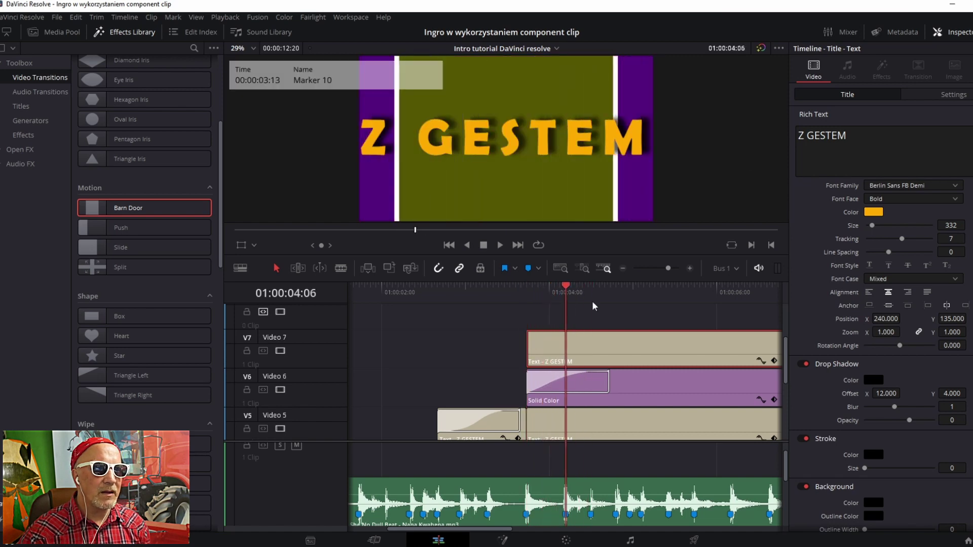
pyautogui.tripleClick(884, 152)
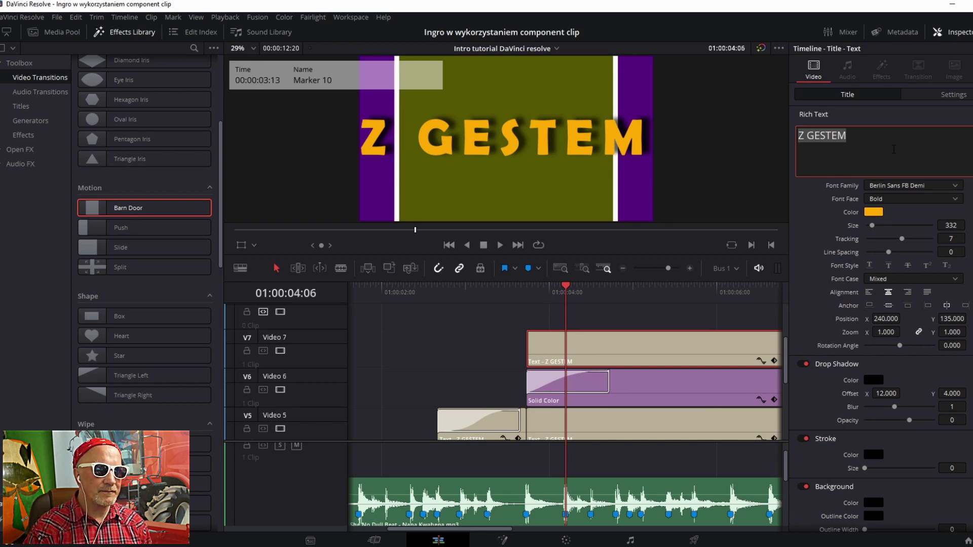
pyautogui.write('j')
pyautogui.press('BackSpace')
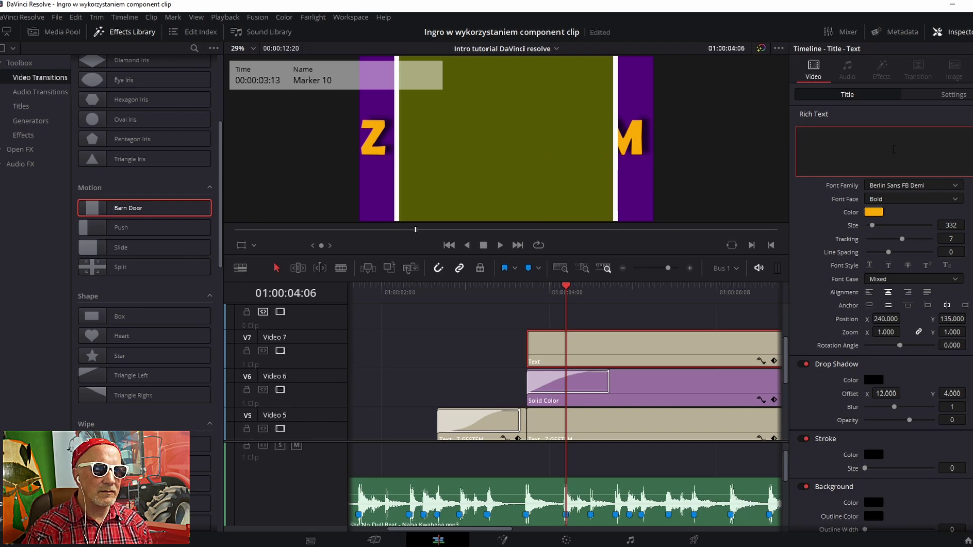
pyautogui.write('tU')
pyautogui.press('BackSpace')
pyautogui.press('BackSpace')
pyautogui.write('TUTORIAL')
pyautogui.press('Return')
pyautogui.write('INTR')
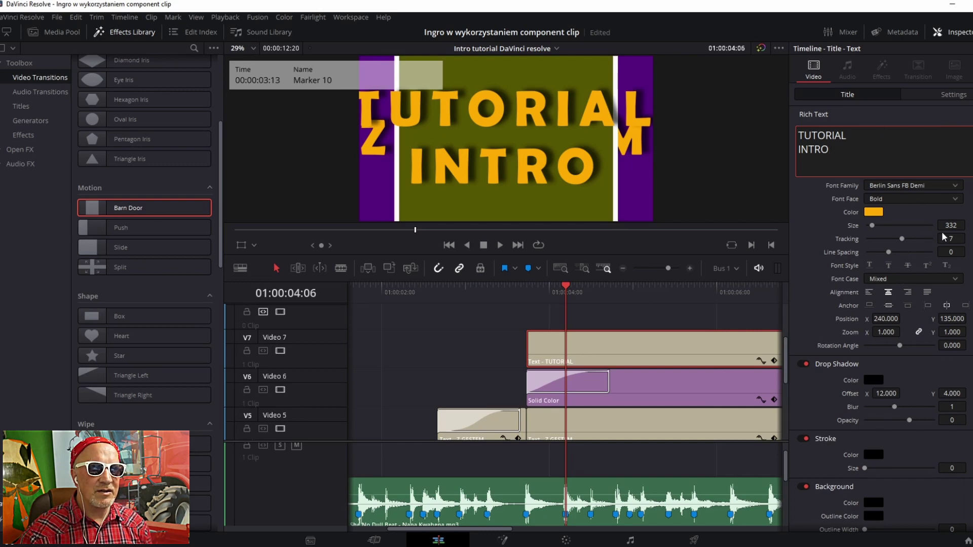
# Step: Shrink the title to size 283 and colour it orange-red (#ff5500)
pyautogui.moveTo(953, 226); pyautogui.dragTo(927, 226)
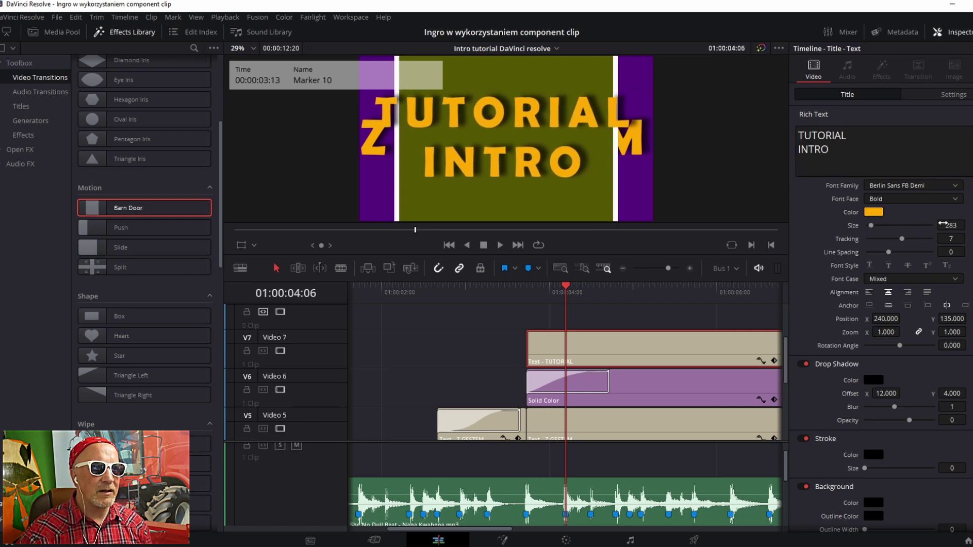
pyautogui.click(874, 213)
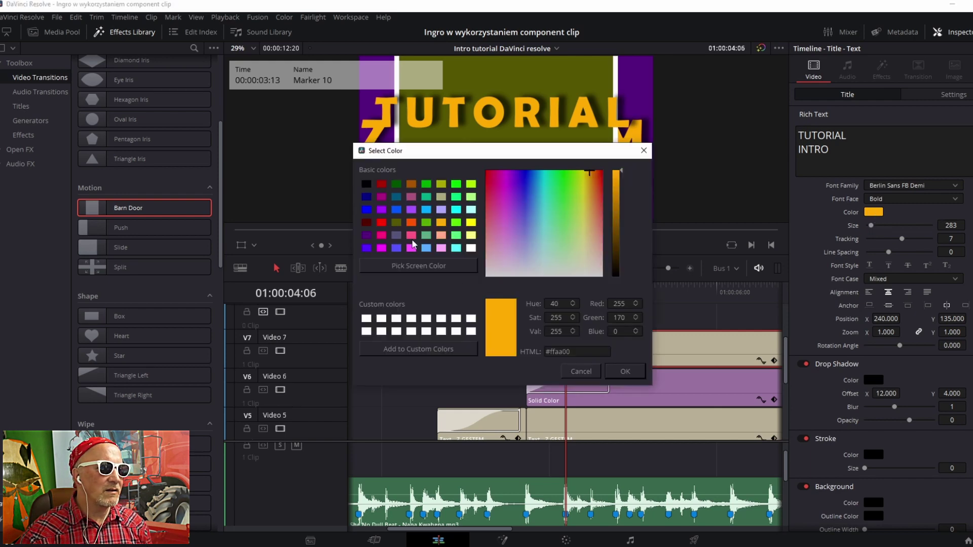
pyautogui.click(411, 223)
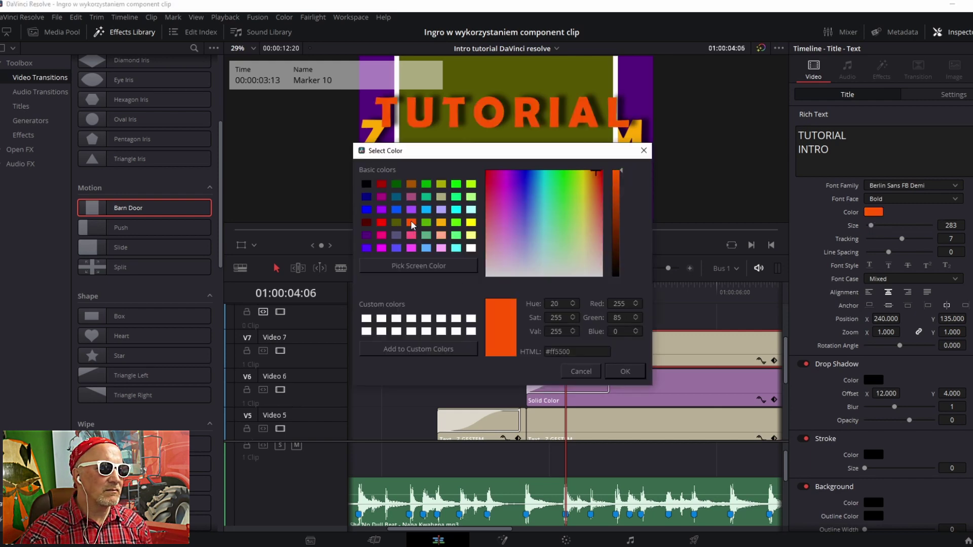
pyautogui.click(625, 374)
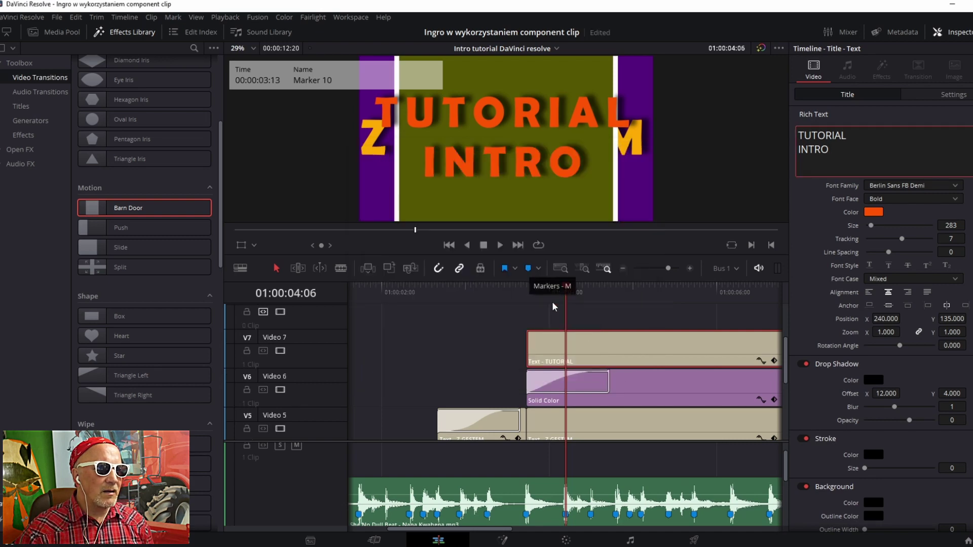
pyautogui.click(549, 380)
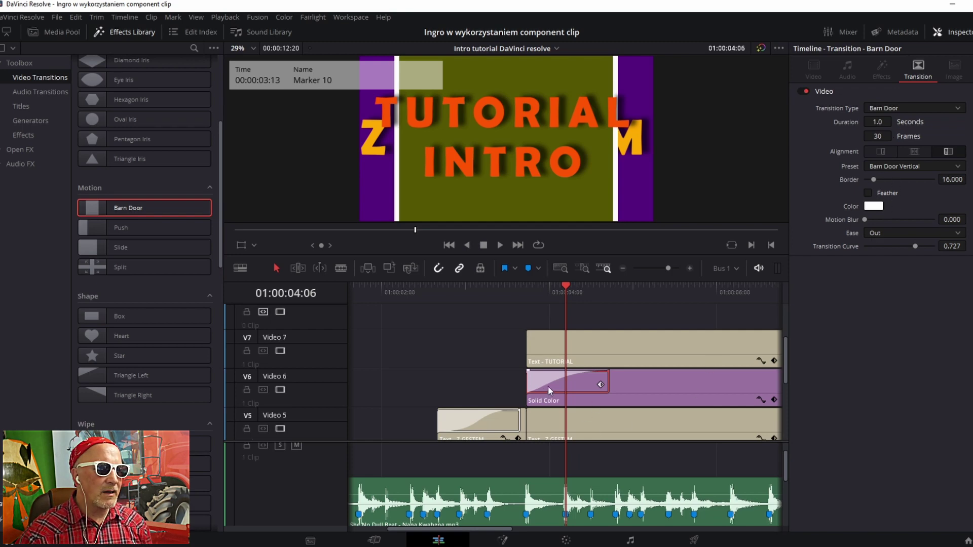
# Step: Paste the bordered Barn Door wipe onto the TUTORIAL title's start and play it back
pyautogui.hotkey('ctrl', 'v')
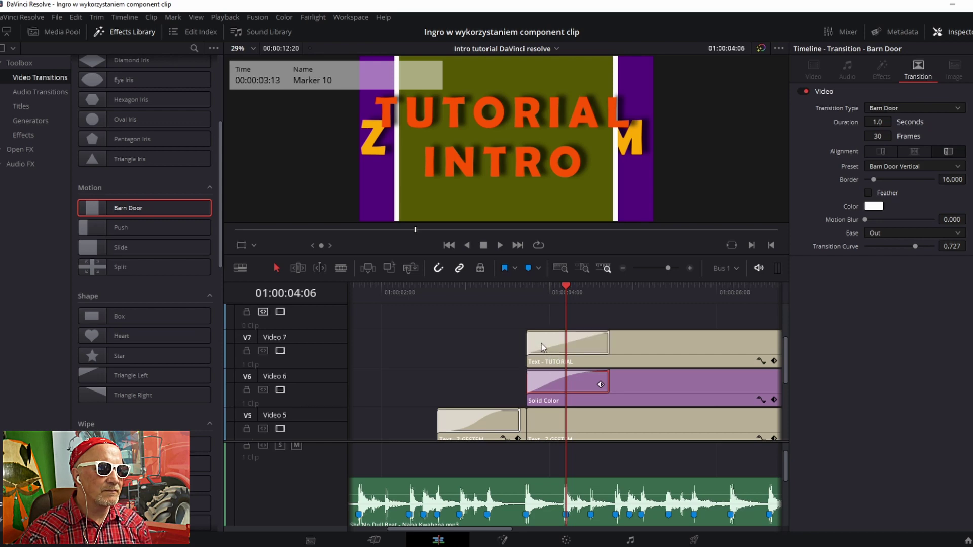
pyautogui.click(460, 287)
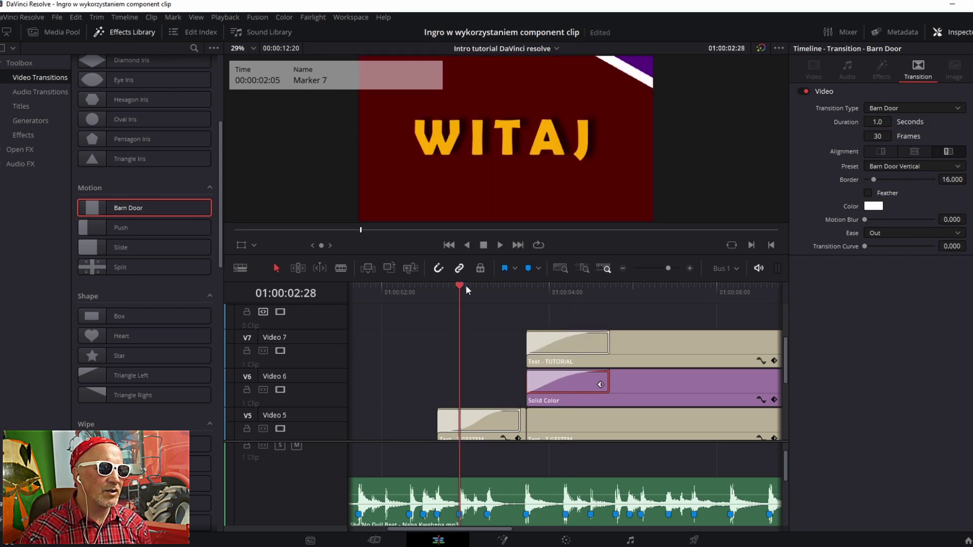
pyautogui.press('space')
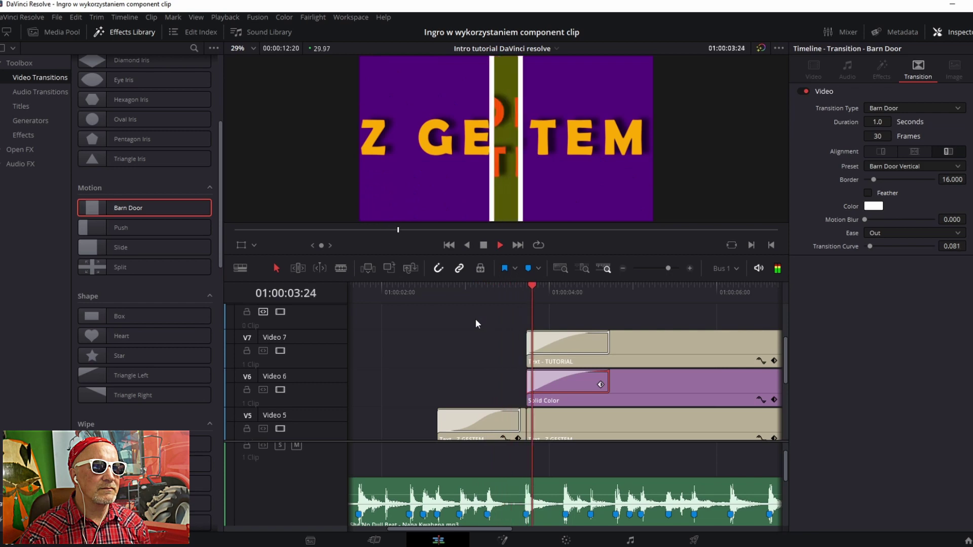
pyautogui.press('space')
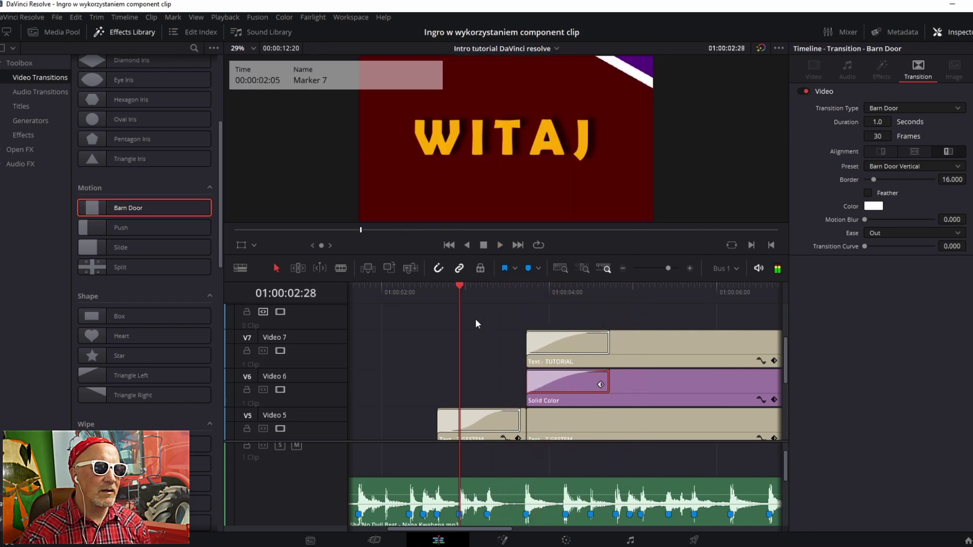
pyautogui.moveTo(458, 318); pyautogui.dragTo(540, 306)
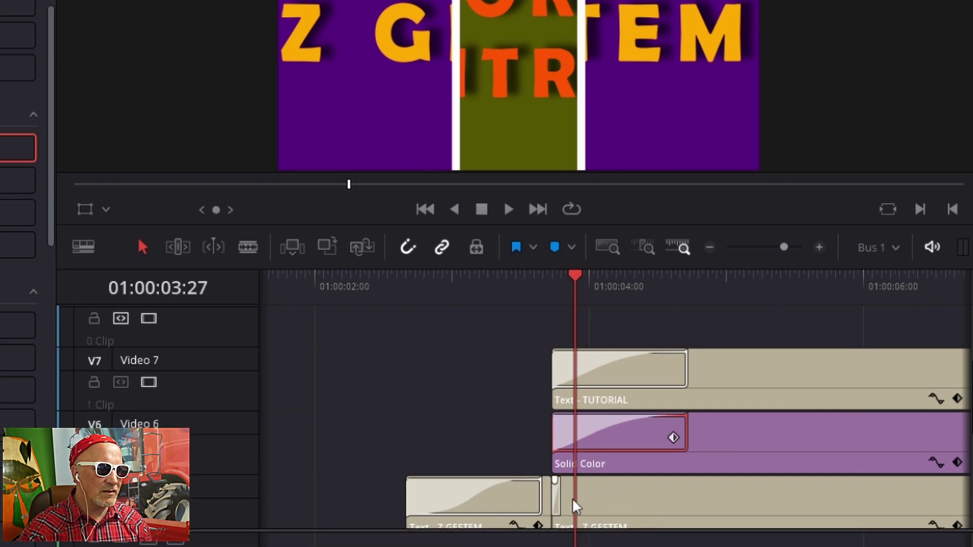
# Step: Stretch the Barn Door wipe on the second Z GESTEM clip to full length and preview from 03:08
pyautogui.moveTo(557, 492); pyautogui.dragTo(676, 492)
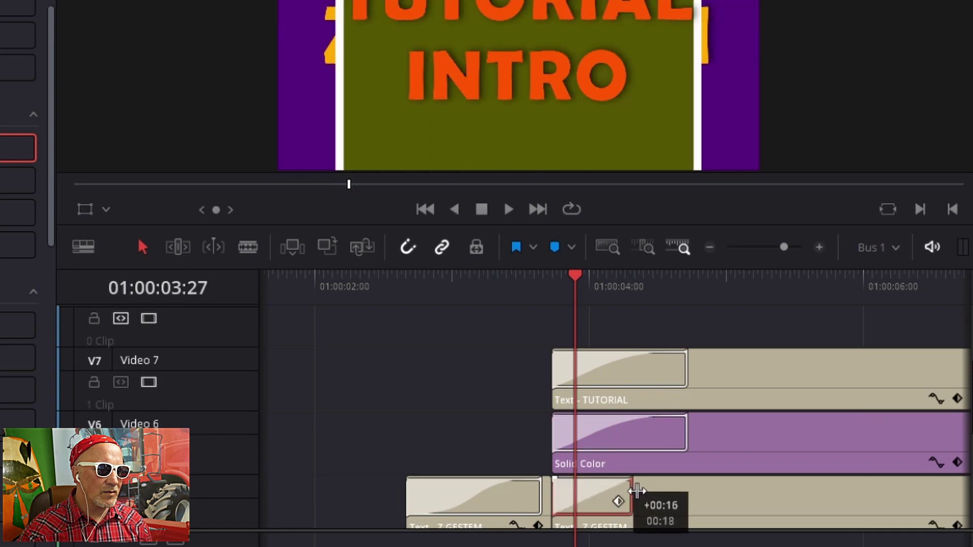
pyautogui.moveTo(676, 491); pyautogui.dragTo(676, 492)
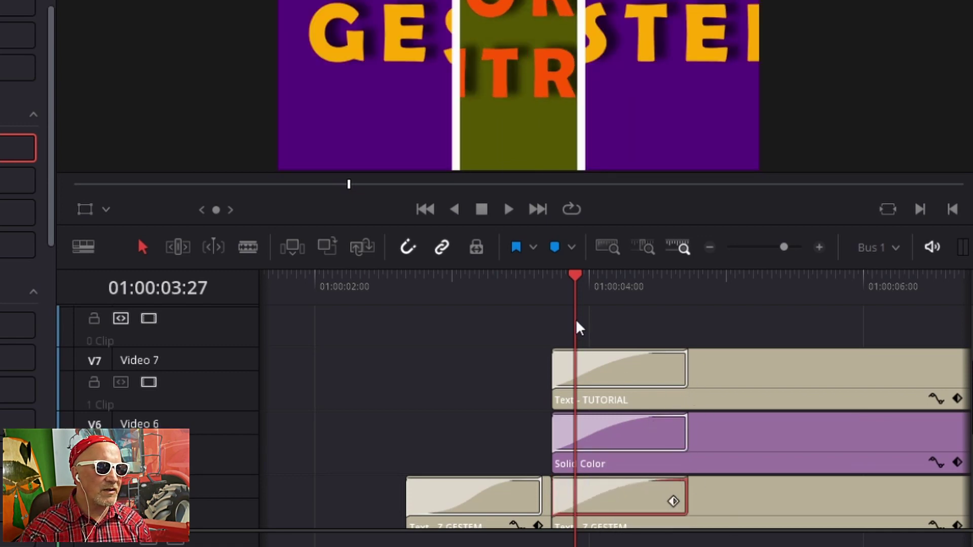
pyautogui.click(529, 274)
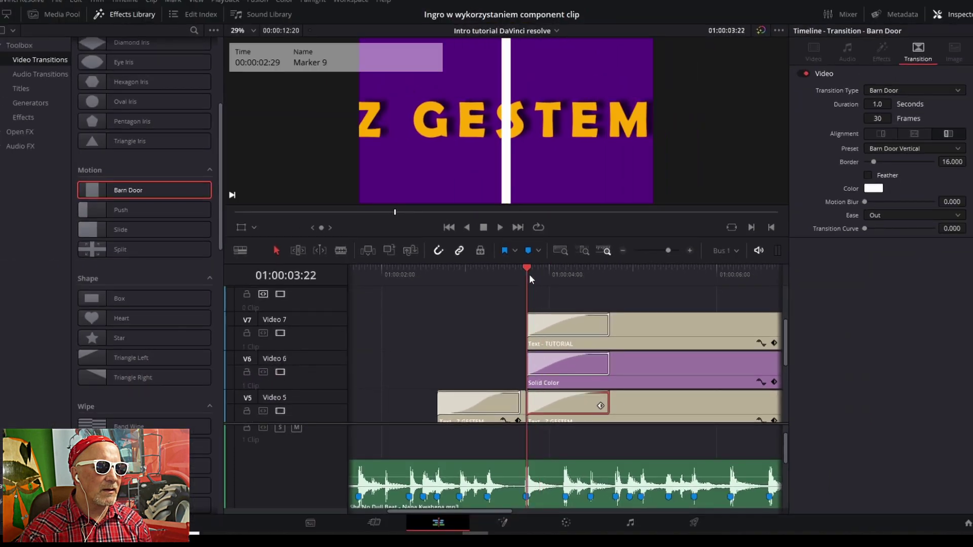
pyautogui.click(487, 278)
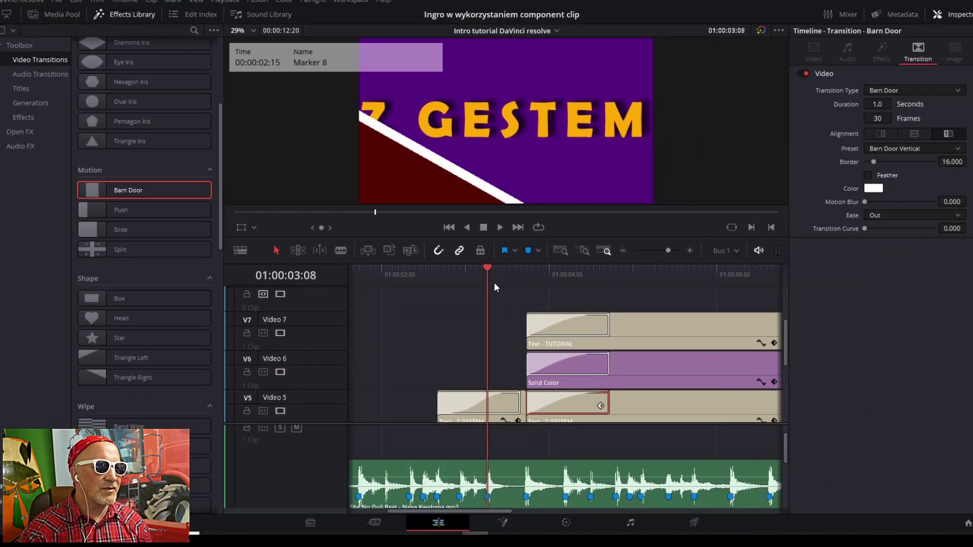
pyautogui.press('space')
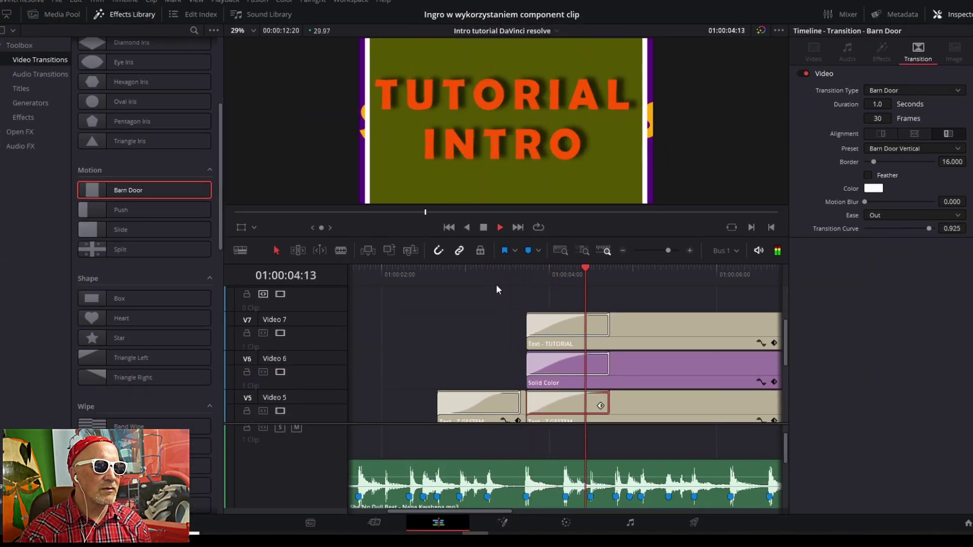
pyautogui.press('space')
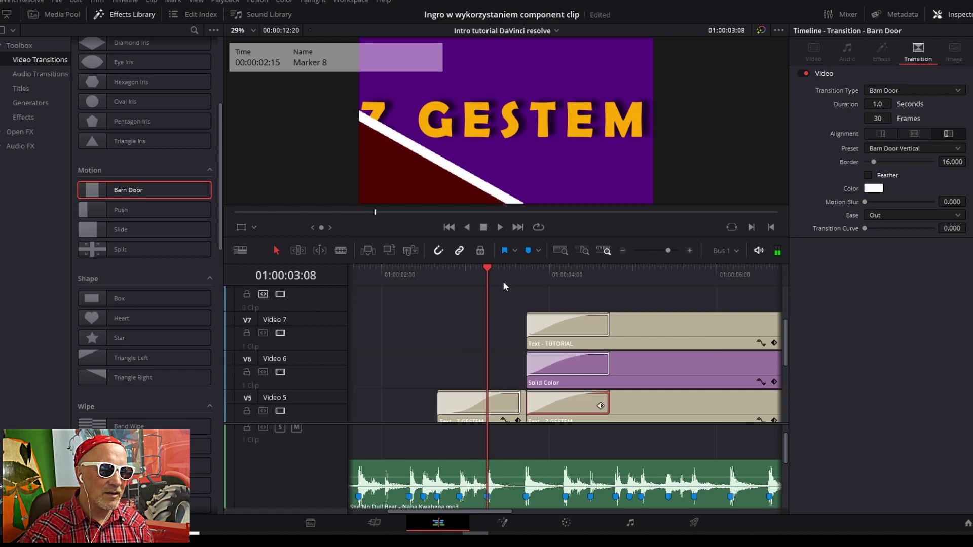
# Step: Replay the wipes, park the playhead at 04:24 and select the TUTORIAL title on Video 7
pyautogui.press('space')
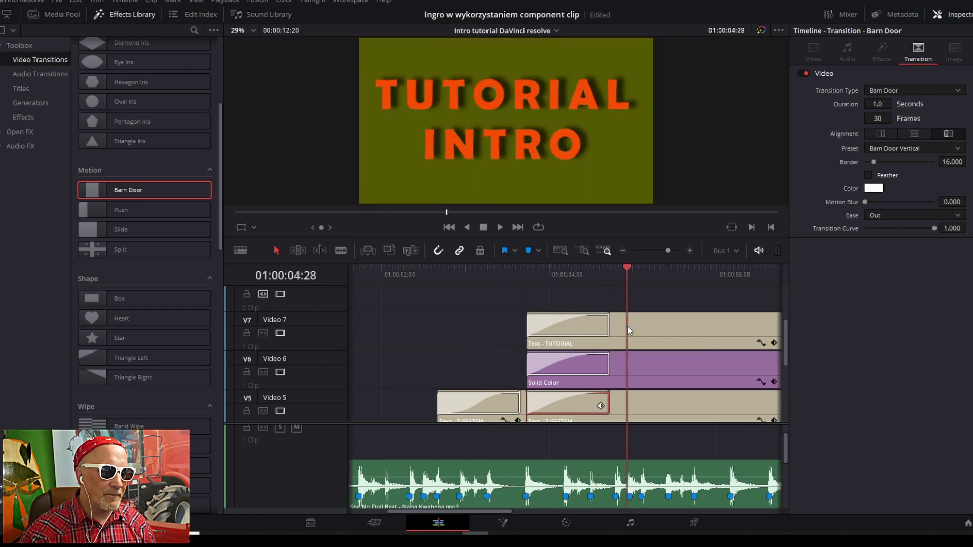
pyautogui.click(613, 334)
pyautogui.press('space')
pyautogui.click(614, 335)
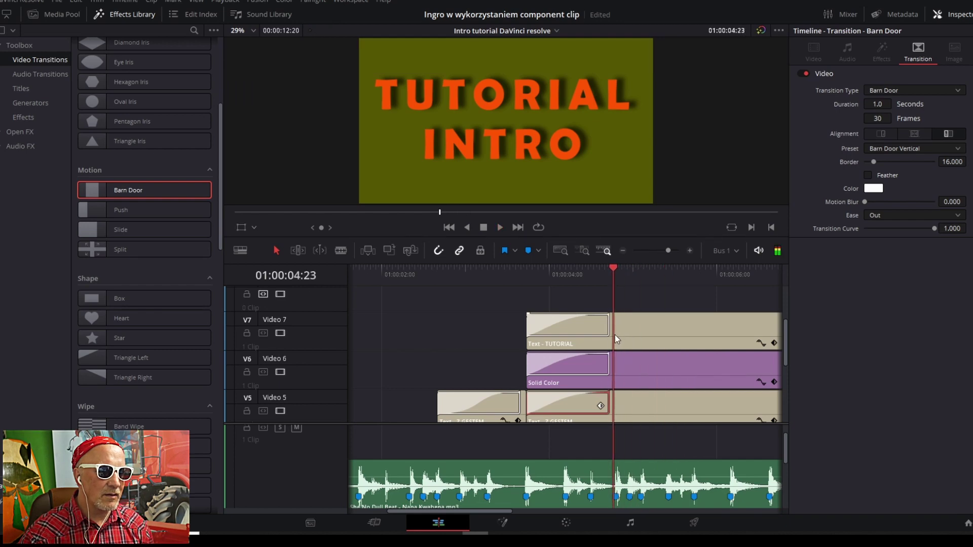
pyautogui.click(615, 307)
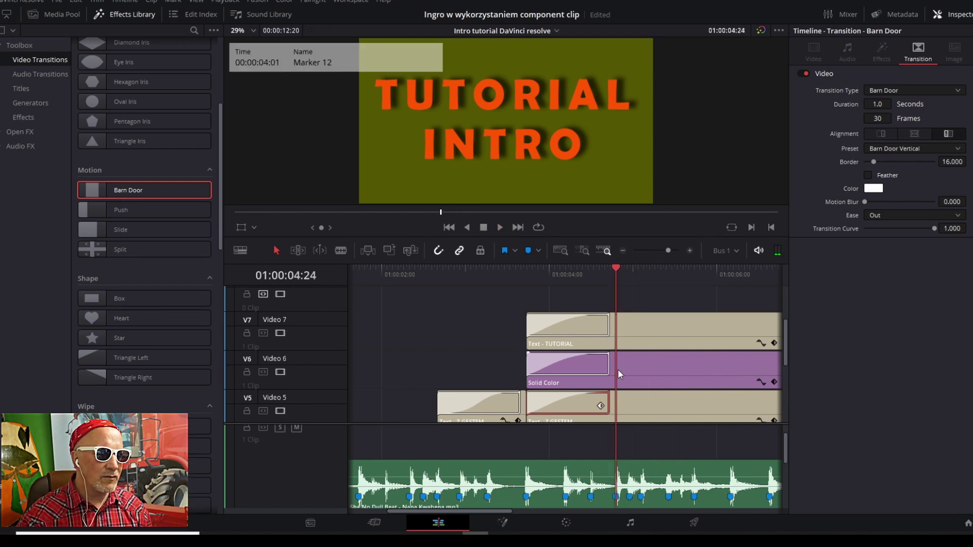
pyautogui.click(619, 344)
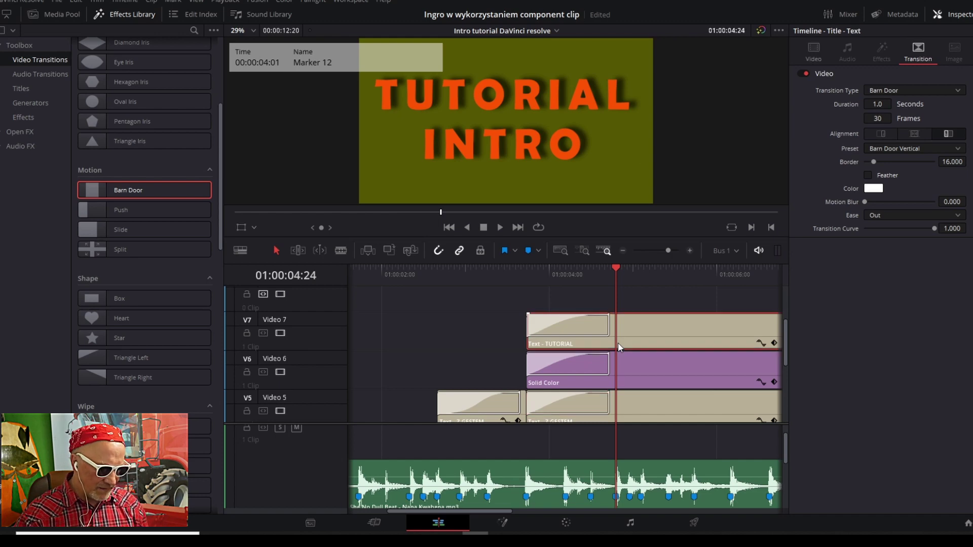
# Step: Blade all stacked clips at 01:00:04:24 and save the project
pyautogui.hotkey('ctrl', 'a')
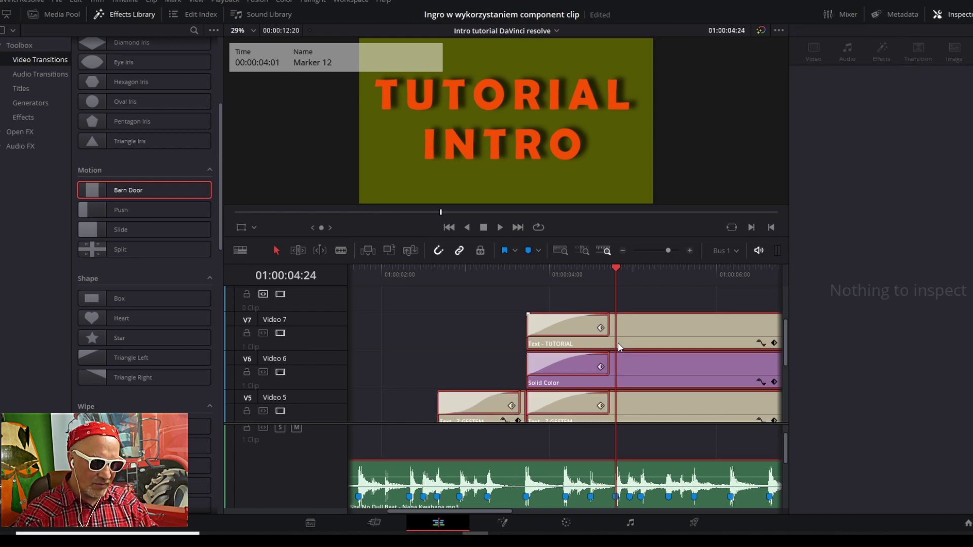
pyautogui.hotkey('ctrl', 'b')
pyautogui.click(637, 407)
pyautogui.hotkey('ctrl', 's')
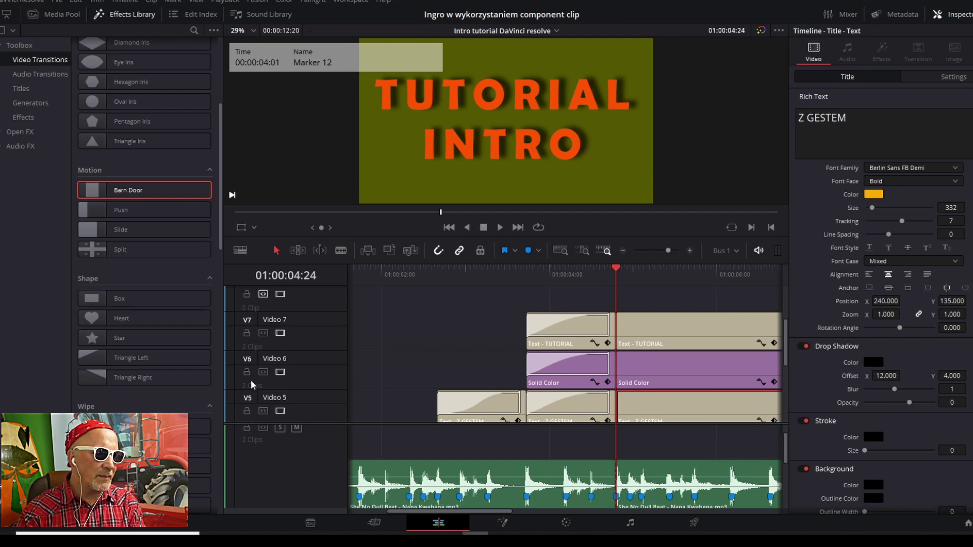
# Step: Turn off V8's Auto Track Selector and delete the Z GESTEM text after the cut
pyautogui.scroll(-1, 274, 404)
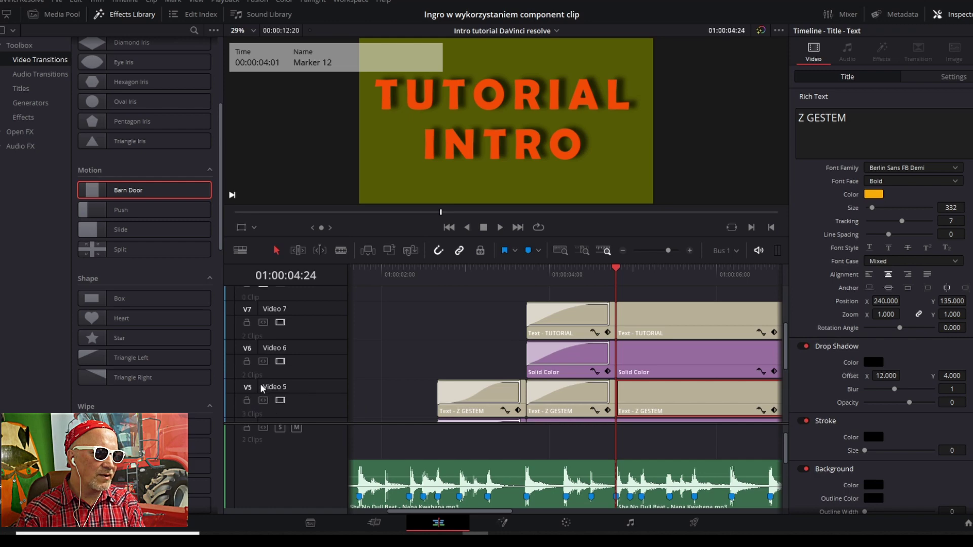
pyautogui.scroll(-3, 268, 382)
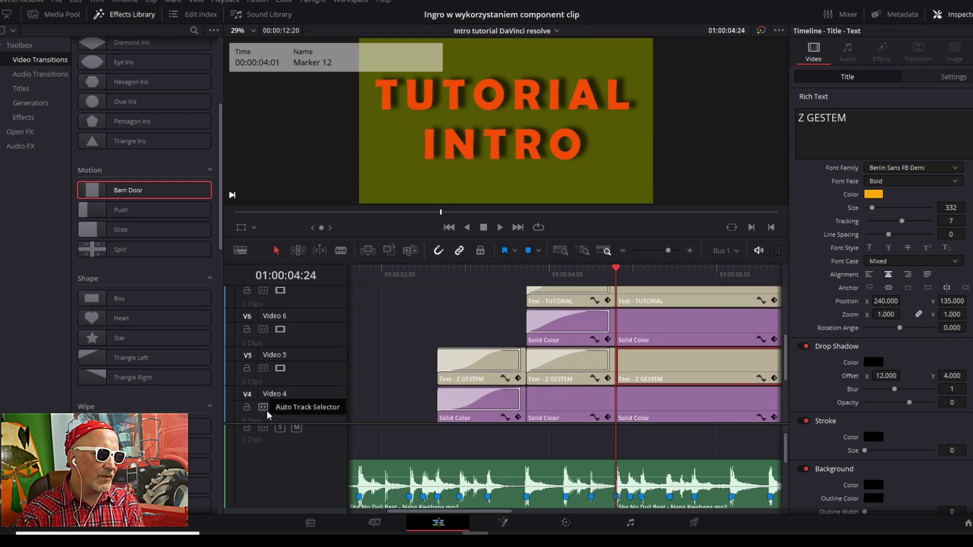
pyautogui.scroll(1, 535, 420)
pyautogui.scroll(1, 540, 419)
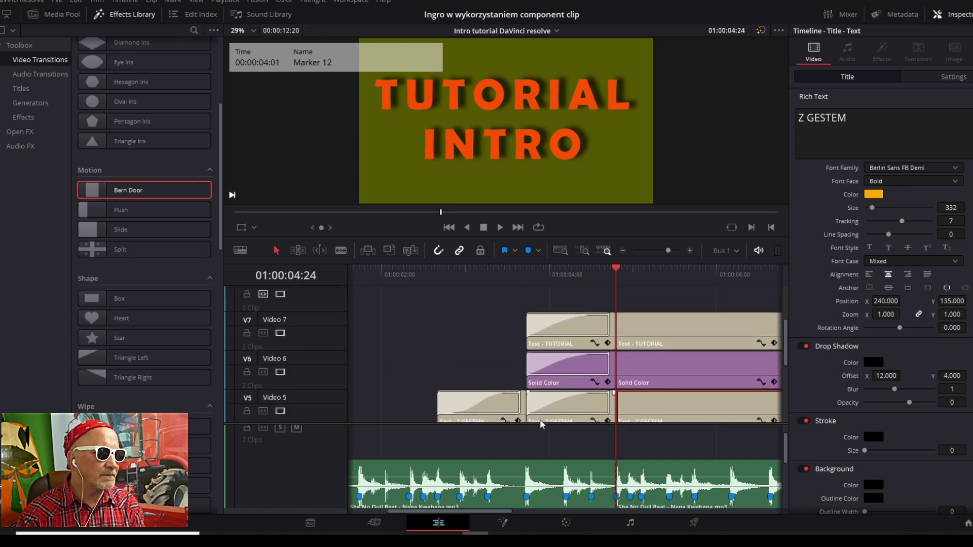
pyautogui.scroll(1, 292, 335)
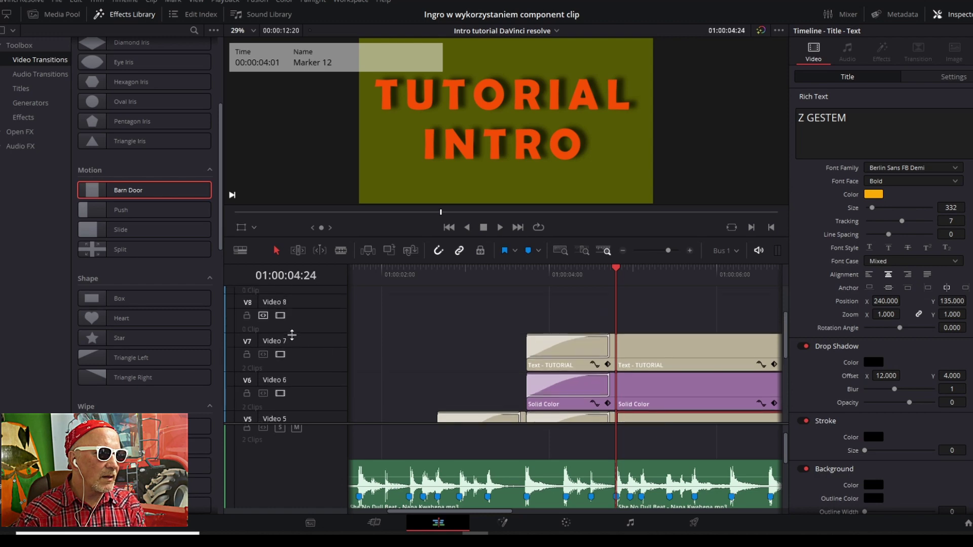
pyautogui.click(264, 315)
pyautogui.scroll(-1, 656, 395)
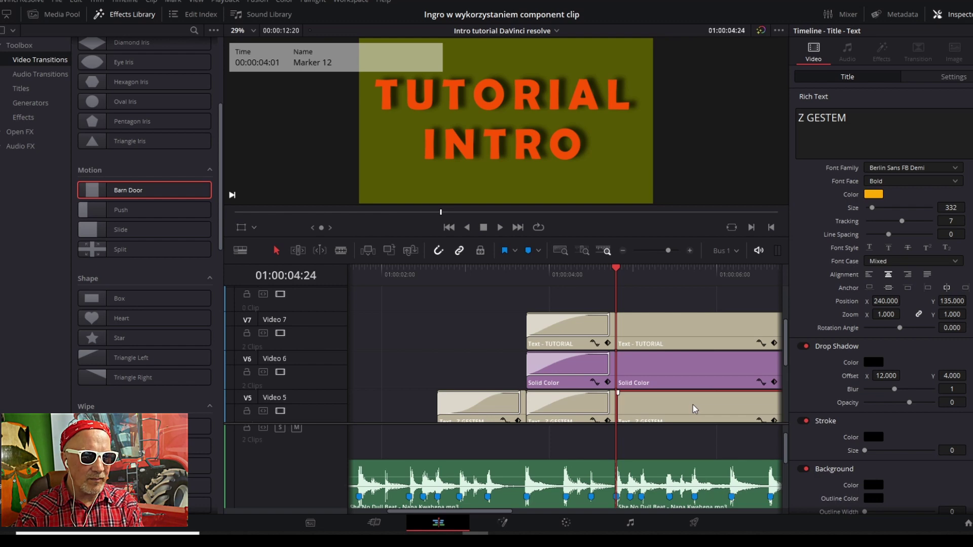
pyautogui.press('Delete')
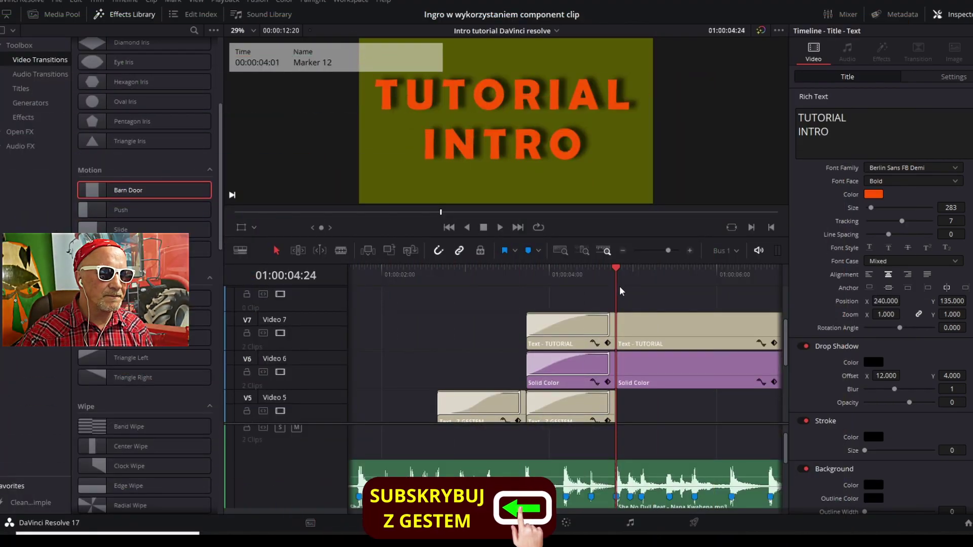
# Step: Cut the TUTORIAL text and olive solid clips at 01:00:05:03
pyautogui.moveTo(618, 287)
pyautogui.mouseDown()
pyautogui.moveTo(639, 290)
pyautogui.moveTo(617, 291)
pyautogui.mouseUp()
pyautogui.press('space')
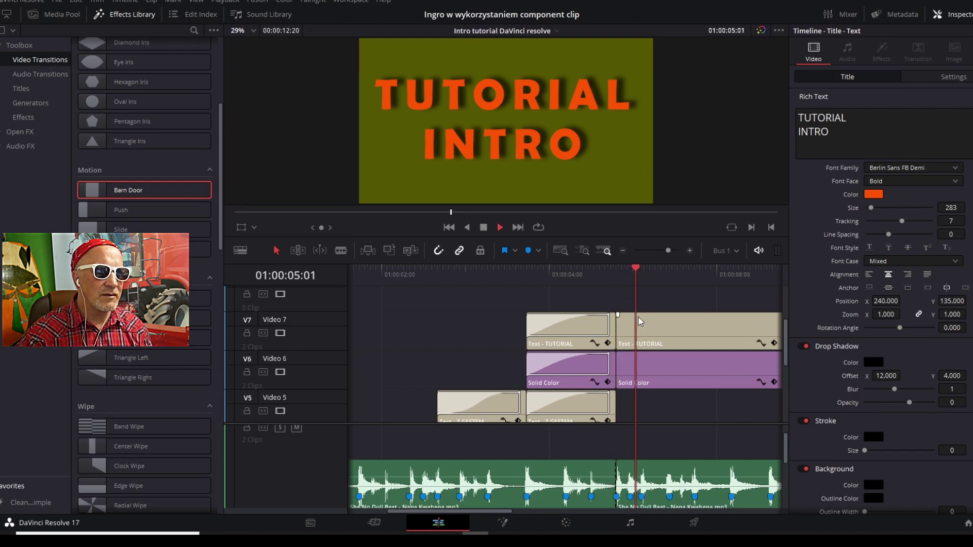
pyautogui.press('space')
pyautogui.moveTo(617, 287); pyautogui.dragTo(644, 293)
pyautogui.click(645, 334)
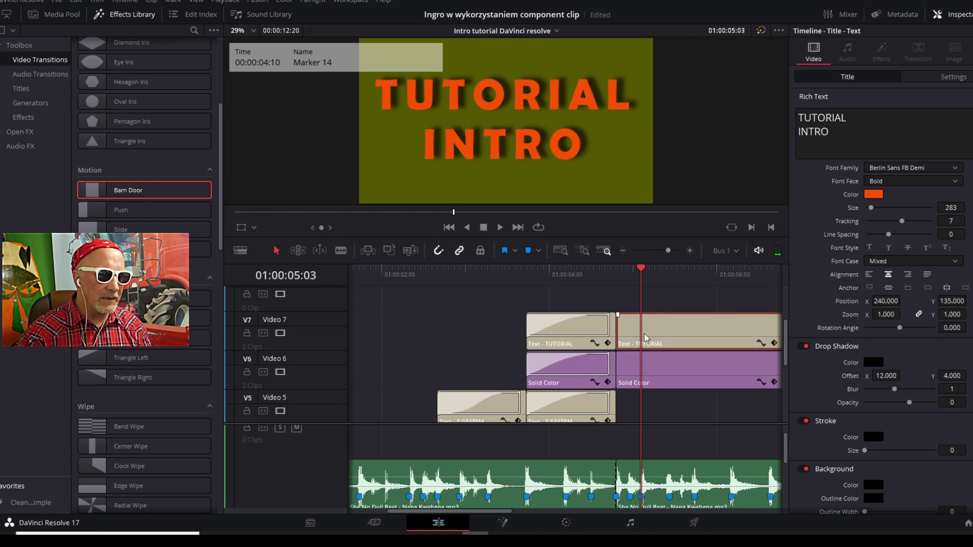
pyautogui.keyDown('ctrl'); pyautogui.click(644, 376); pyautogui.keyUp('ctrl')
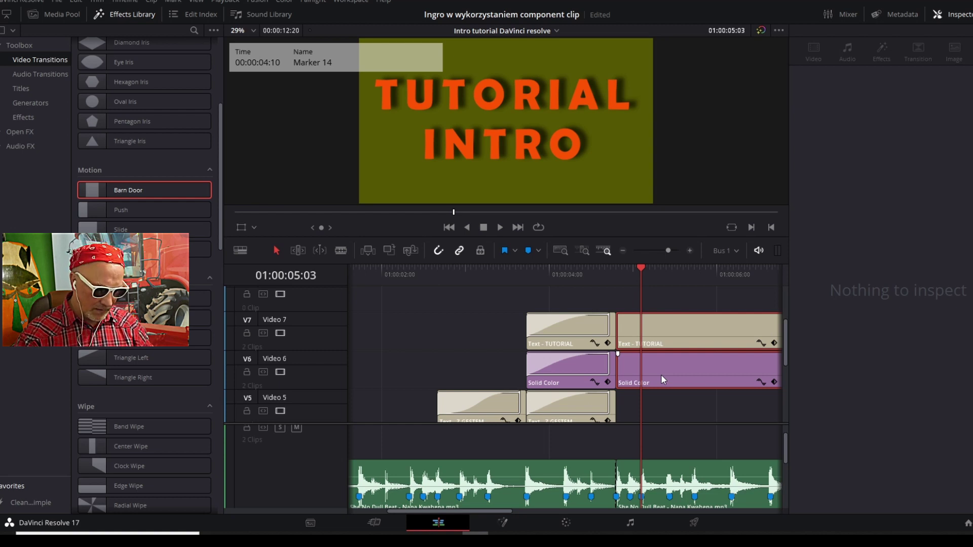
pyautogui.hotkey('ctrl', 'b')
# Step: Step back four frames and select the short TUTORIAL text piece
pyautogui.press('Left')
pyautogui.press('Left')
pyautogui.press('Left')
pyautogui.press('Left')
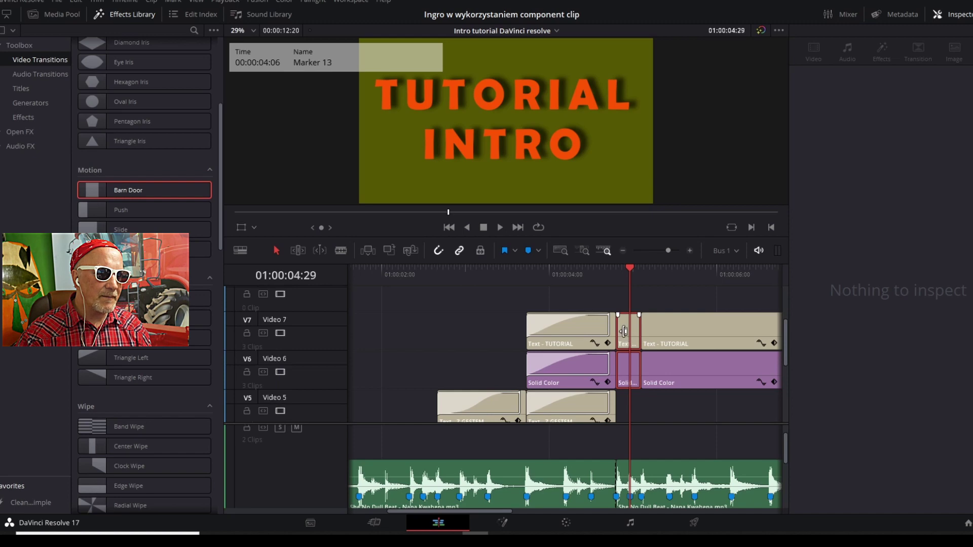
pyautogui.click(624, 332)
pyautogui.click(875, 196)
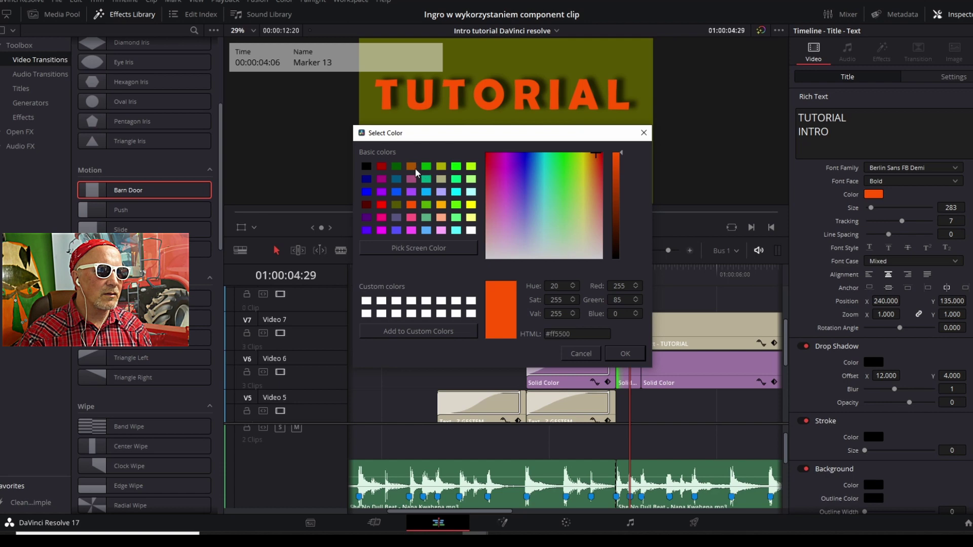
# Step: Colour the short V7 TUTORIAL INTRO text olive (#555500), then select the short clips beneath it
pyautogui.click(400, 204)
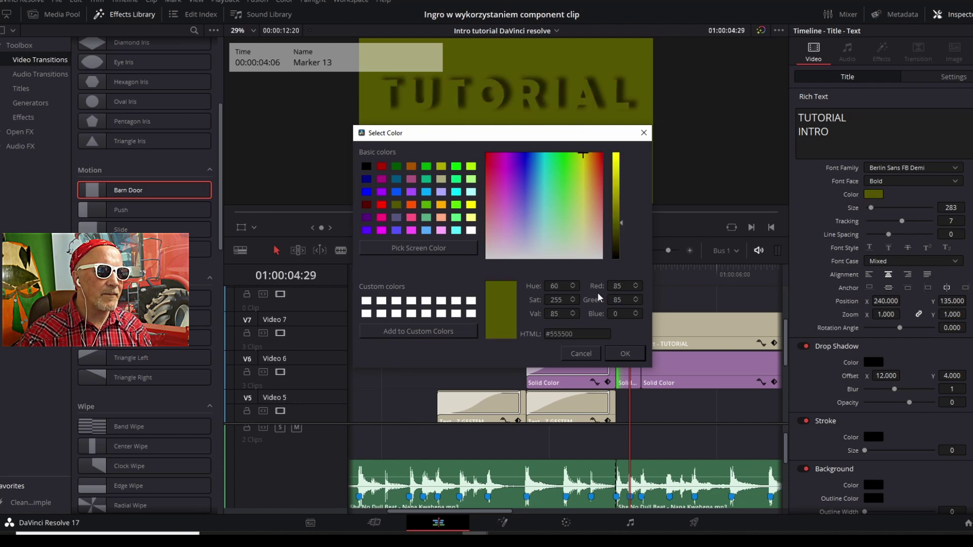
pyautogui.click(625, 353)
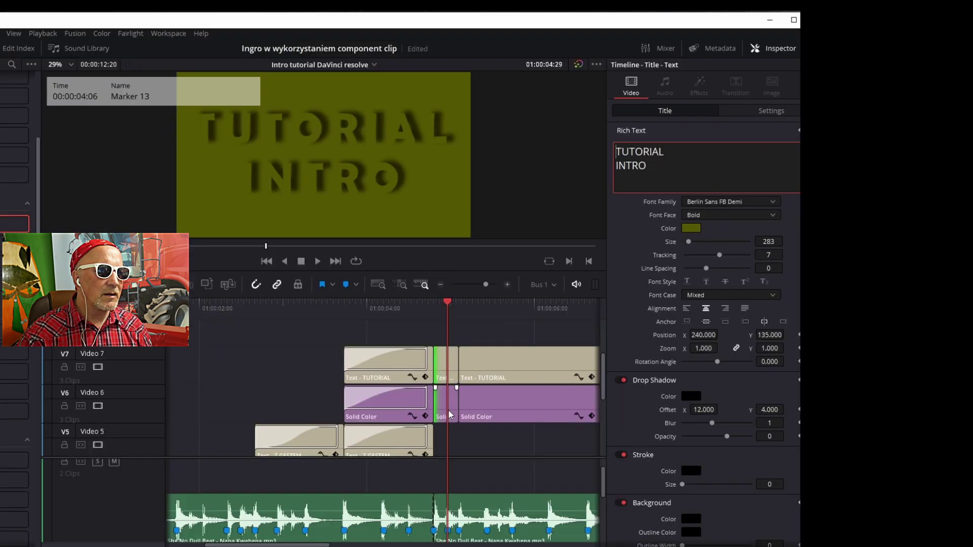
pyautogui.click(451, 402)
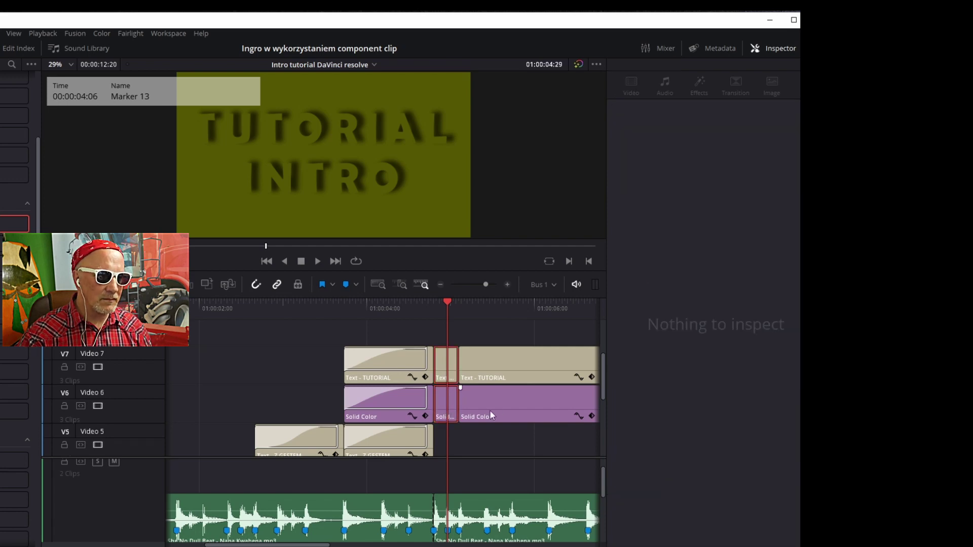
pyautogui.click(463, 402)
pyautogui.click(459, 400)
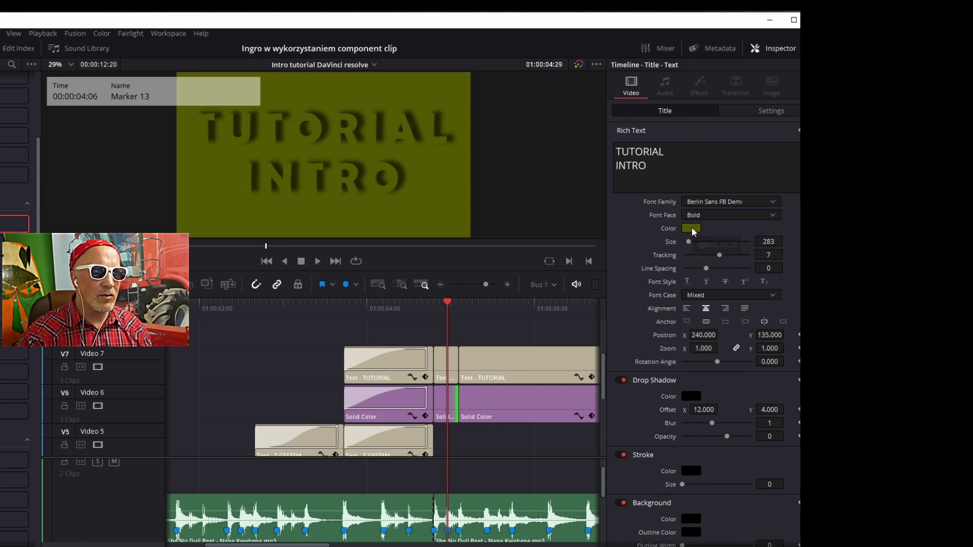
pyautogui.click(498, 408)
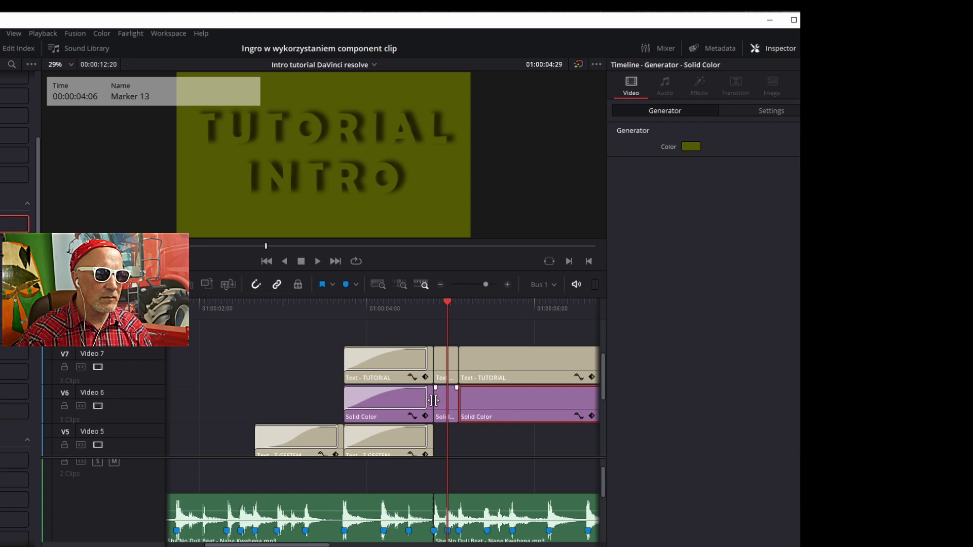
# Step: Select the short V6 Solid Color clip and change its colour to orange (#ff5500)
pyautogui.click(434, 398)
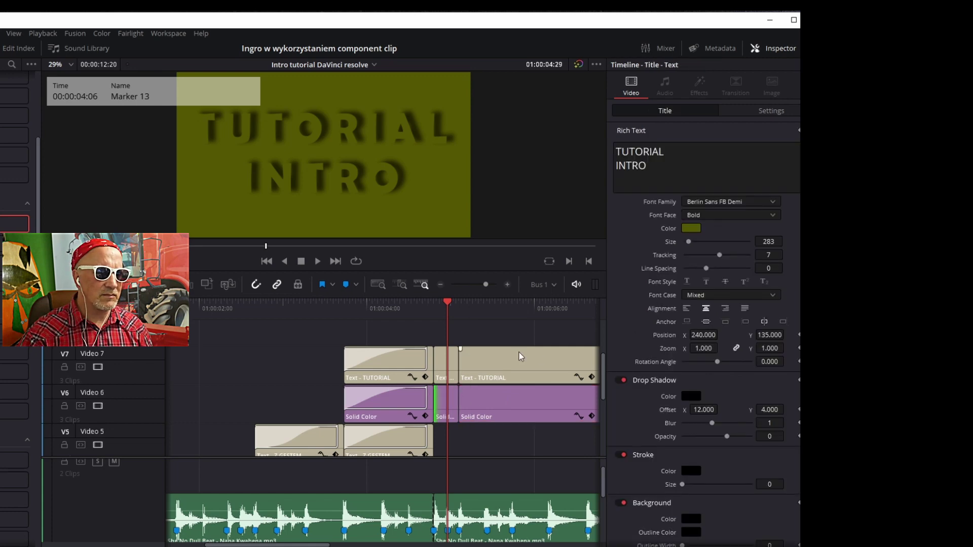
pyautogui.click(442, 362)
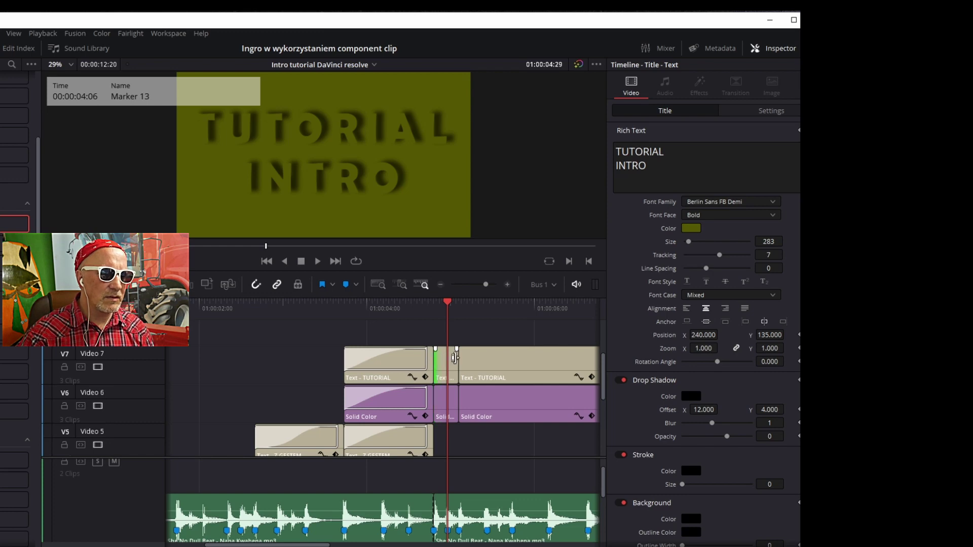
pyautogui.click(444, 367)
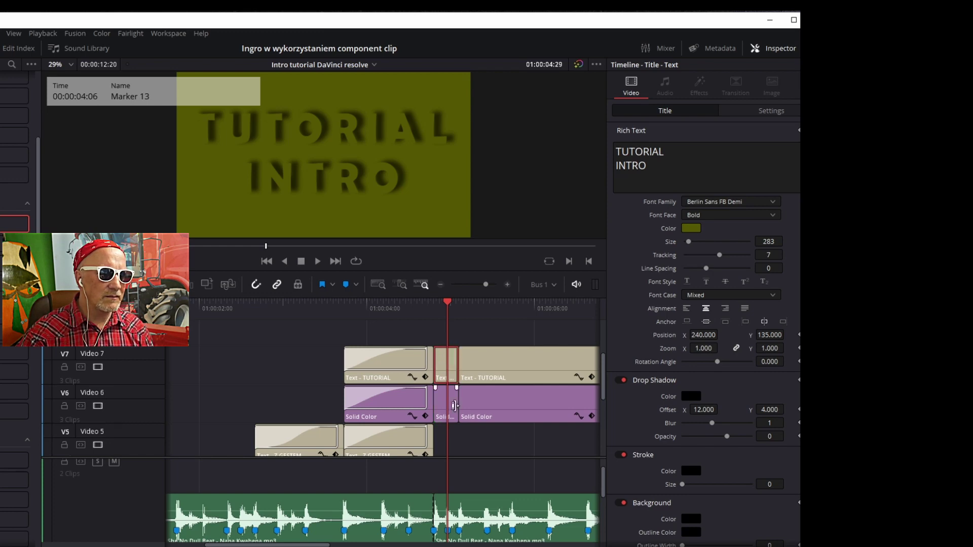
pyautogui.click(457, 405)
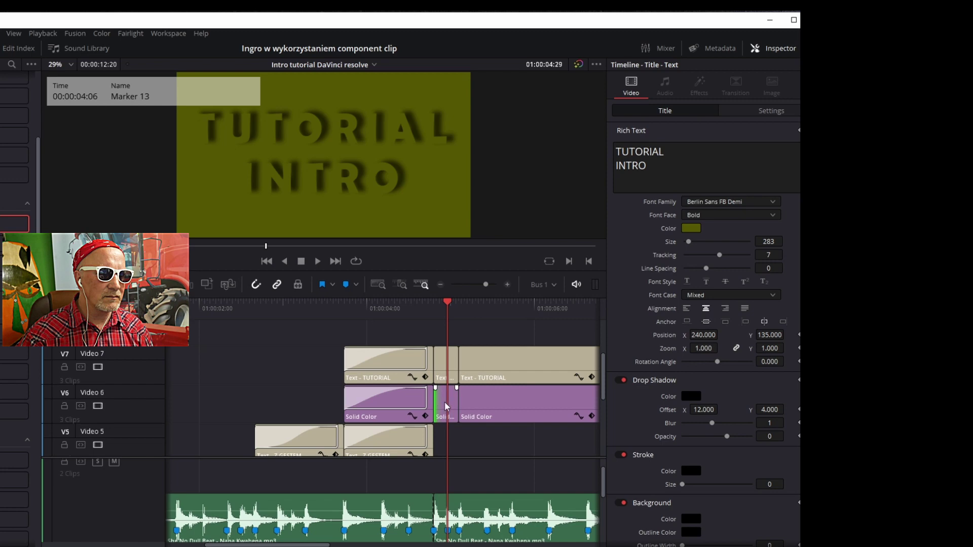
pyautogui.click(448, 405)
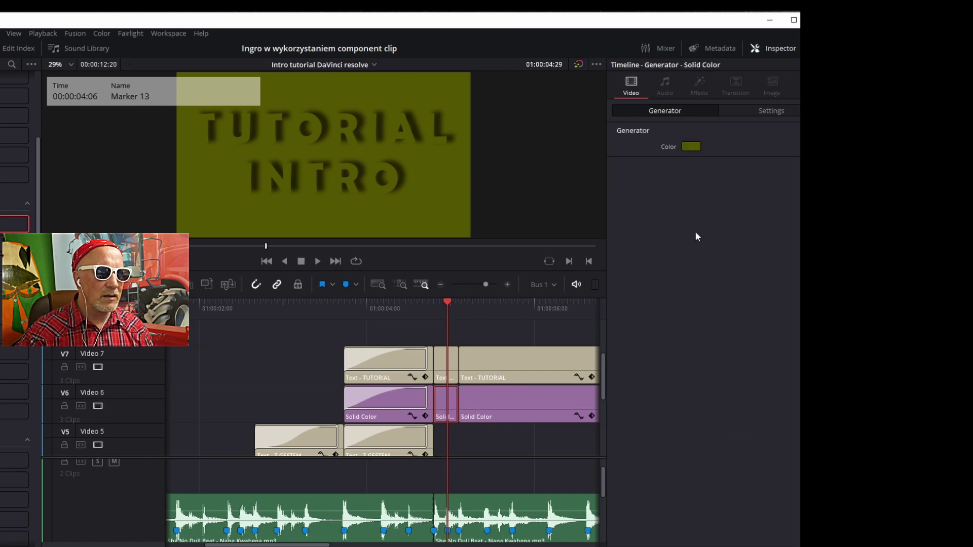
pyautogui.click(692, 147)
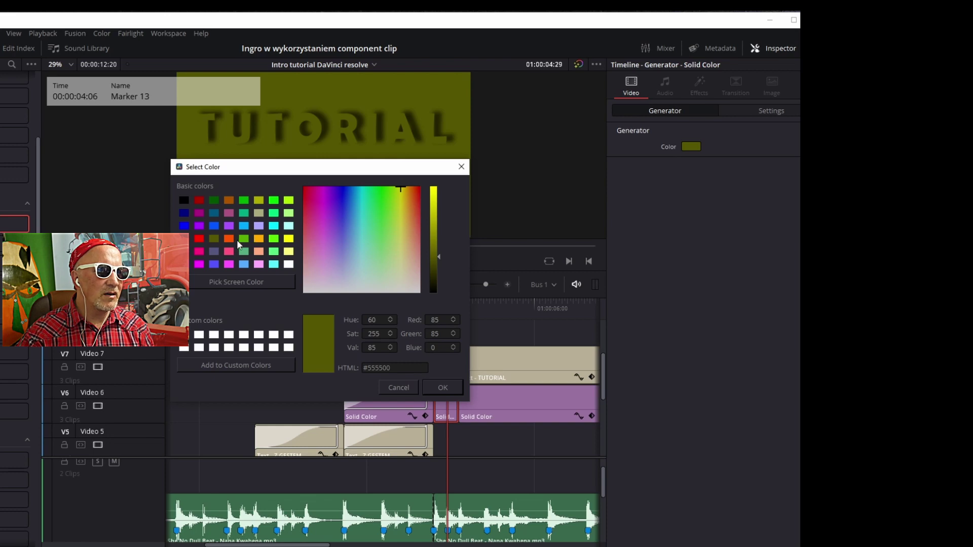
pyautogui.click(229, 240)
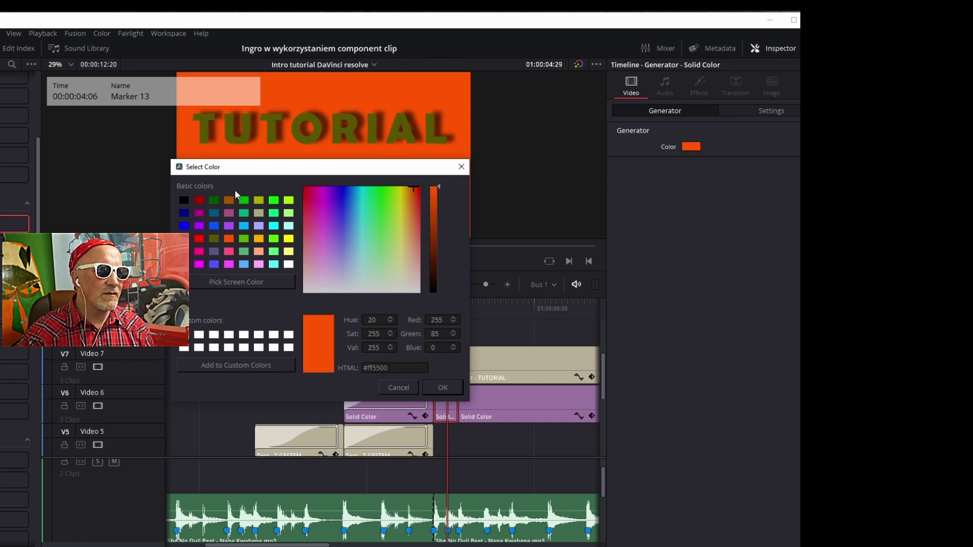
pyautogui.click(444, 390)
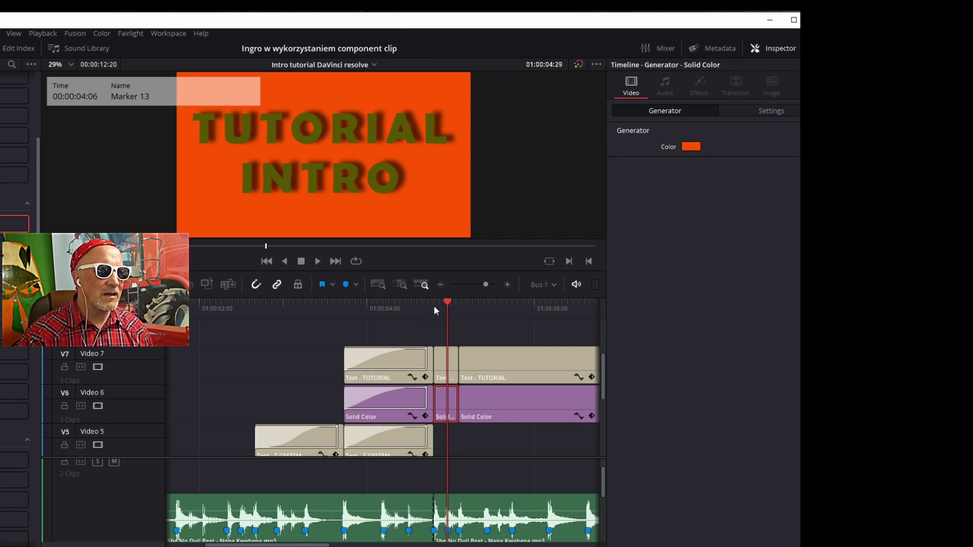
# Step: Play from 01:00:03:22 to preview the orange colour flash
pyautogui.click(346, 310)
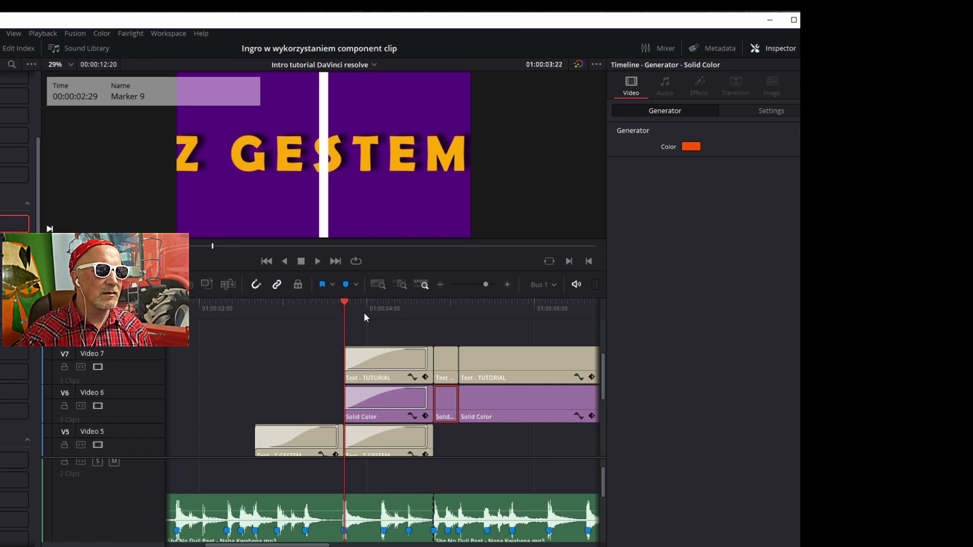
pyautogui.press('space')
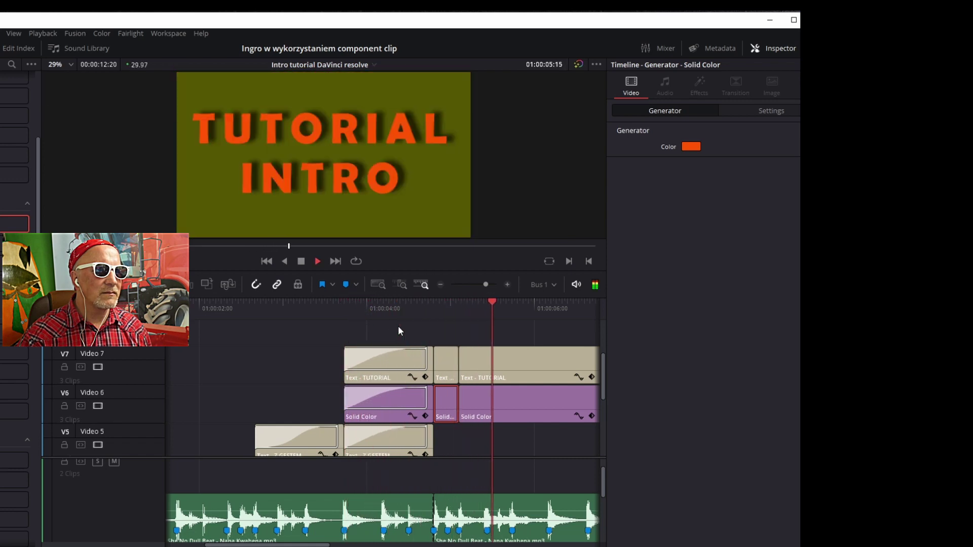
pyautogui.press('space')
# Step: Cut the TUTORIAL text and solid colour clips at 01:00:05:22
pyautogui.moveTo(344, 317); pyautogui.dragTo(512, 337)
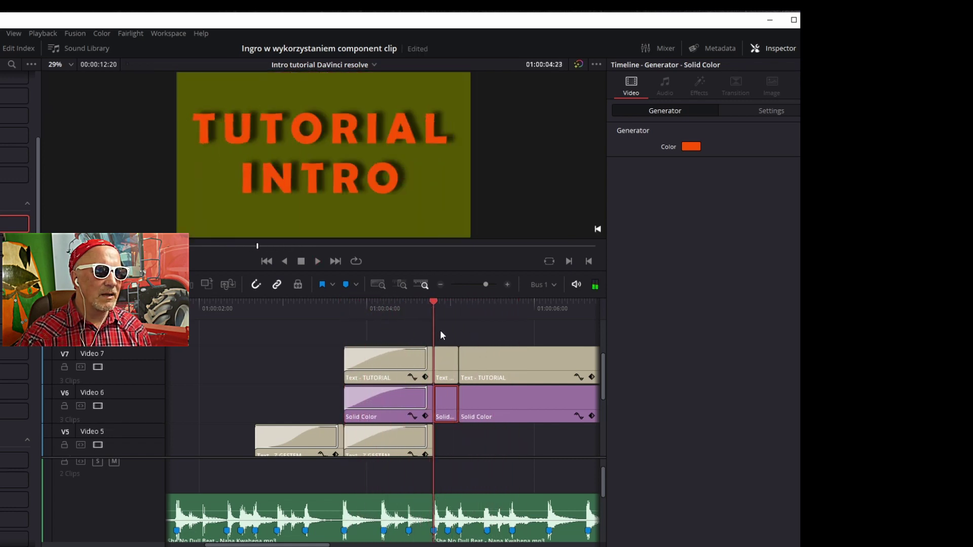
pyautogui.click(512, 366)
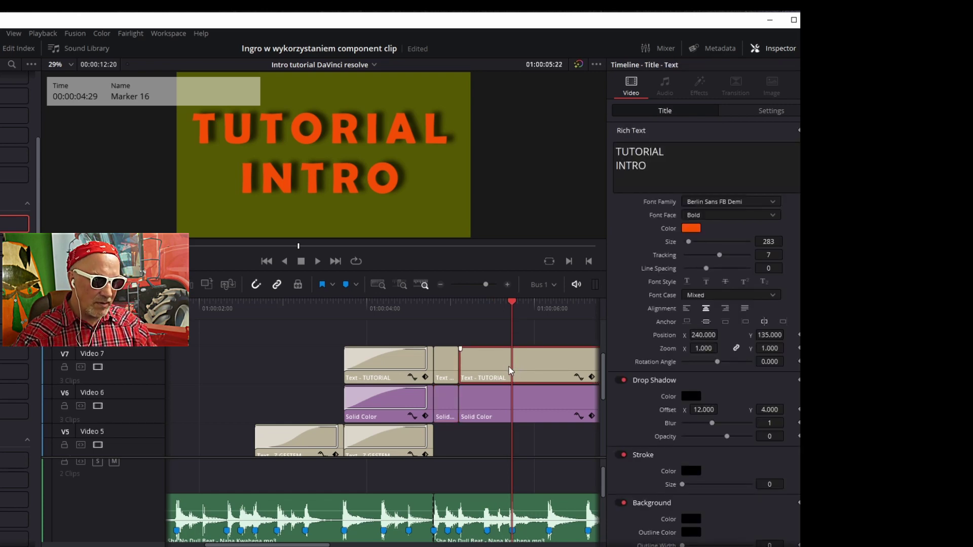
pyautogui.hotkey('ctrl', 'shift', 'a')
pyautogui.hotkey('ctrl', 'b')
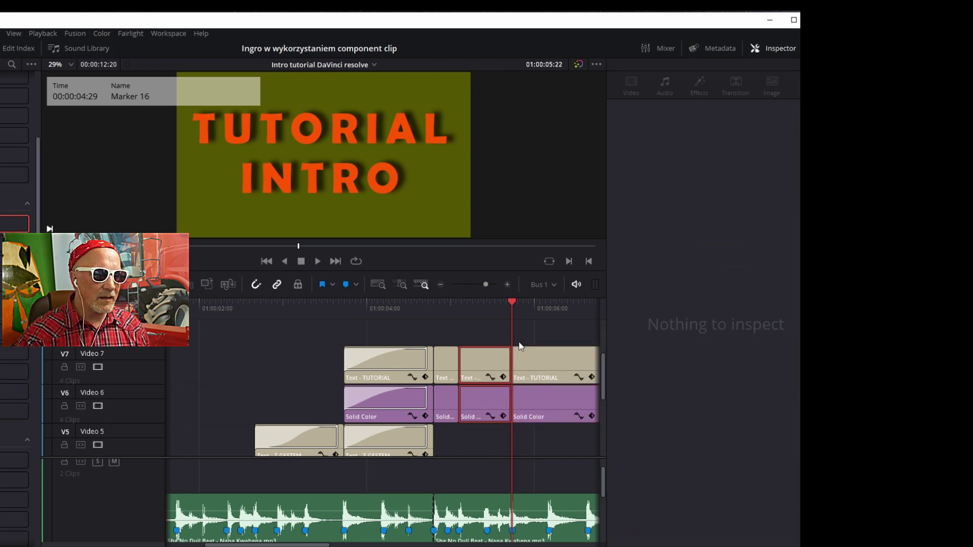
# Step: Scroll the Video Transitions list to the Wipe group and test Edge Wipe over V6 without placing it
pyautogui.hscroll(2, 503, 467)
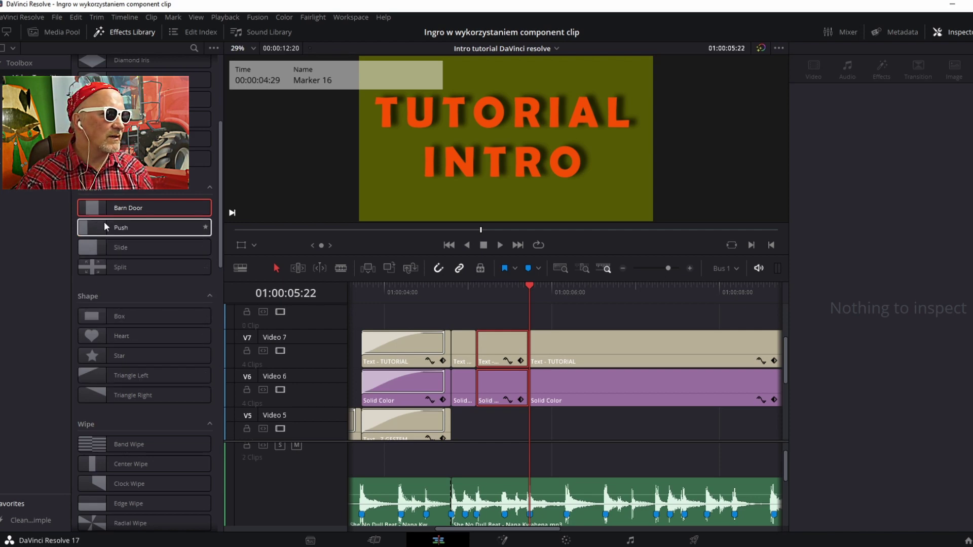
pyautogui.scroll(-3, 112, 460)
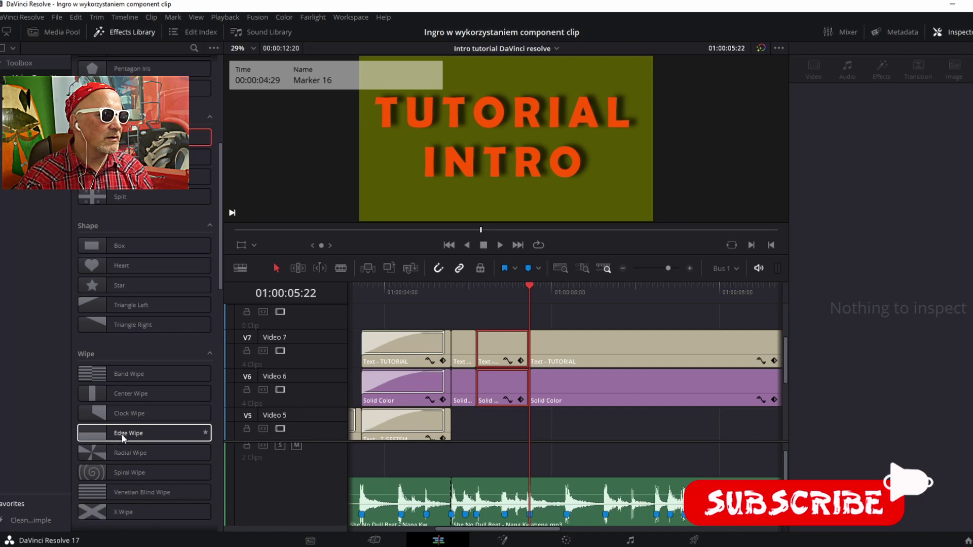
pyautogui.moveTo(121, 439); pyautogui.dragTo(486, 384)
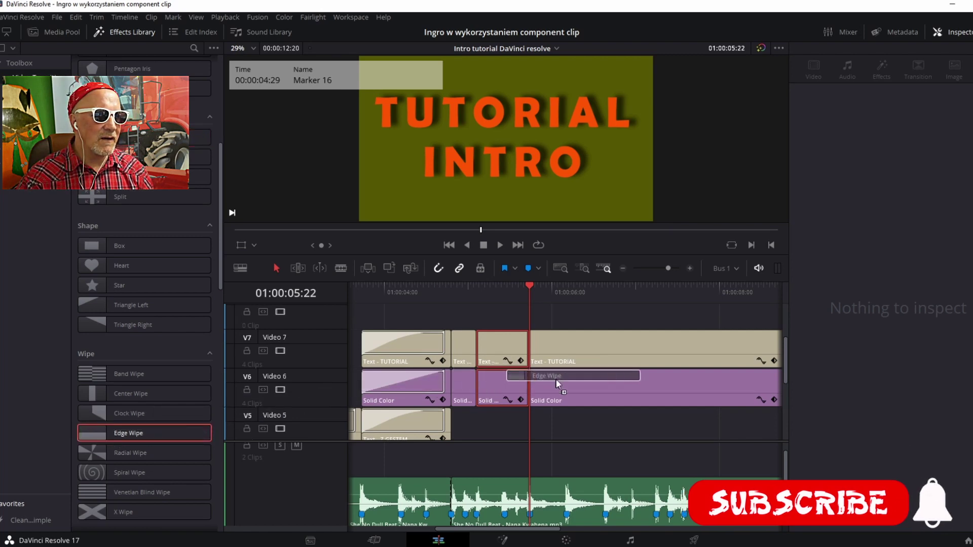
pyautogui.moveTo(485, 383)
pyautogui.mouseDown()
pyautogui.moveTo(118, 446)
pyautogui.moveTo(613, 424)
pyautogui.mouseUp()
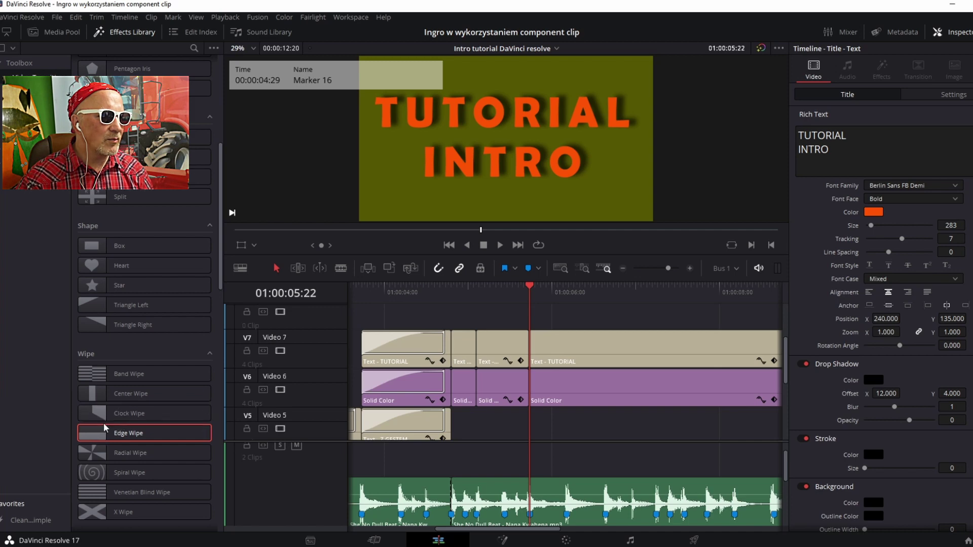
# Step: Lift the last TUTORIAL title and solid colour clips onto new tracks V8 and V9
pyautogui.moveTo(607, 429); pyautogui.dragTo(596, 335)
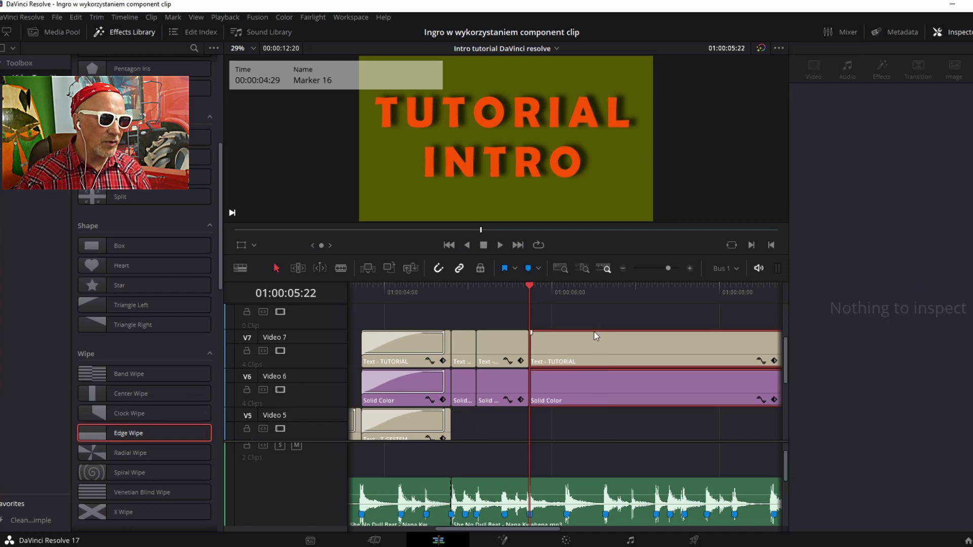
pyautogui.moveTo(593, 393)
pyautogui.mouseDown()
pyautogui.moveTo(574, 314)
pyautogui.moveTo(610, 376)
pyautogui.mouseUp()
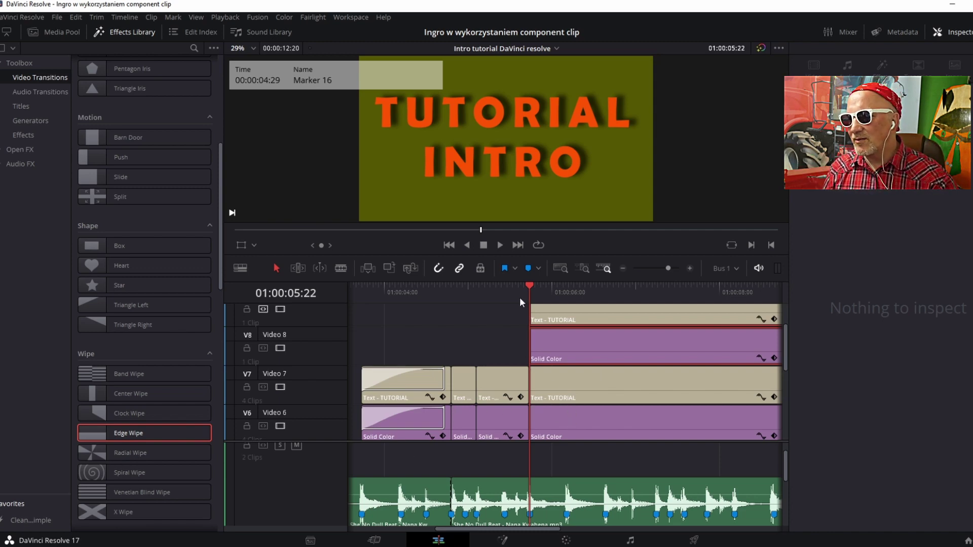
pyautogui.moveTo(530, 288); pyautogui.dragTo(527, 288)
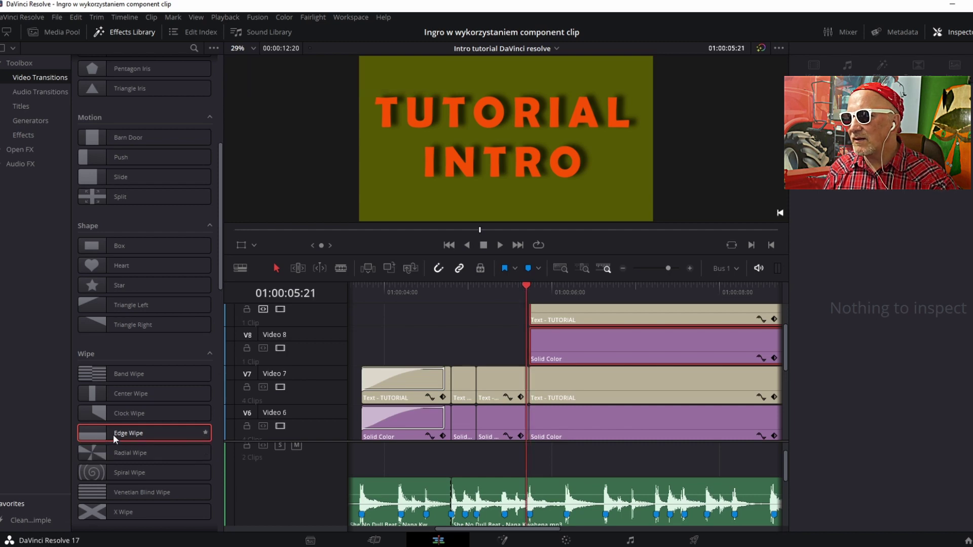
# Step: Add an Edge Wipe to the V8 solid colour's start and slide the V9 title later
pyautogui.moveTo(95, 437); pyautogui.dragTo(638, 324)
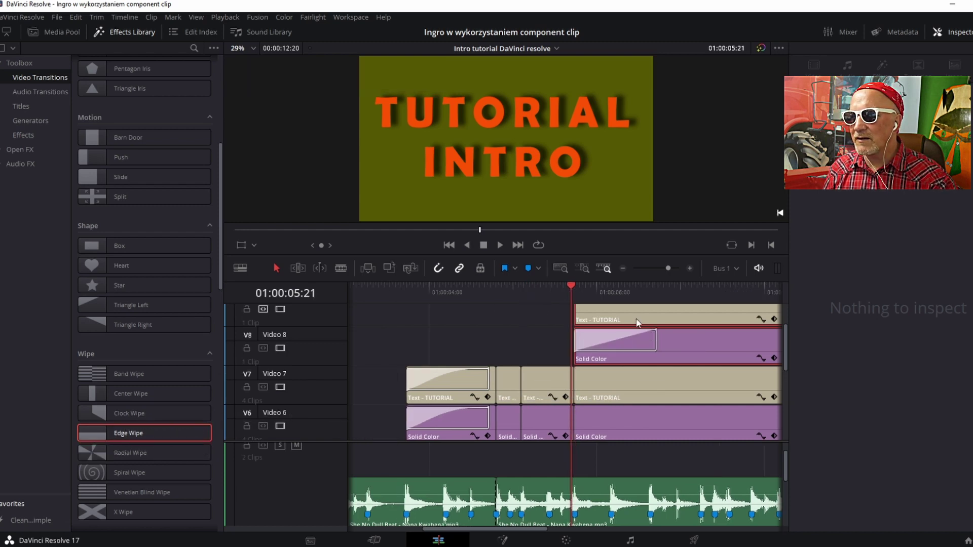
pyautogui.moveTo(611, 319); pyautogui.dragTo(716, 323)
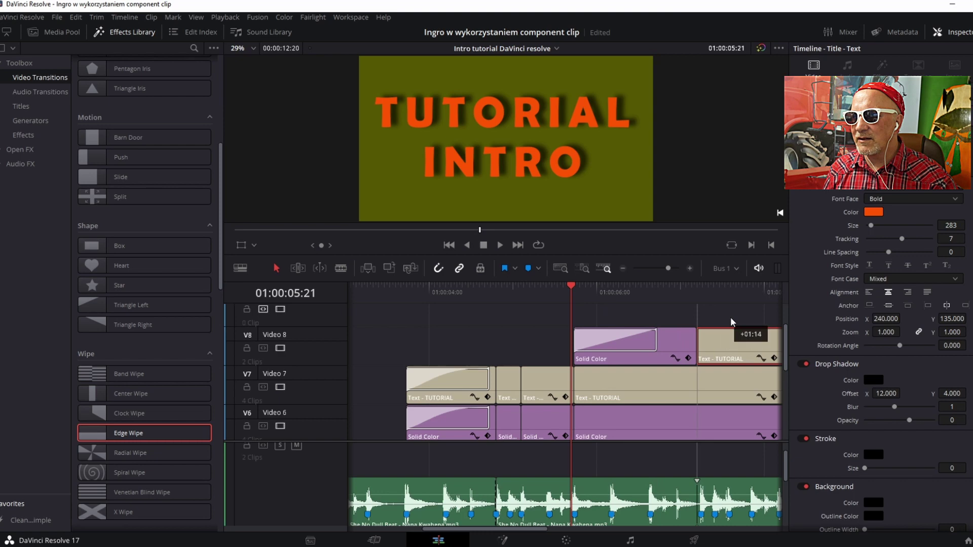
pyautogui.moveTo(716, 322); pyautogui.dragTo(696, 338)
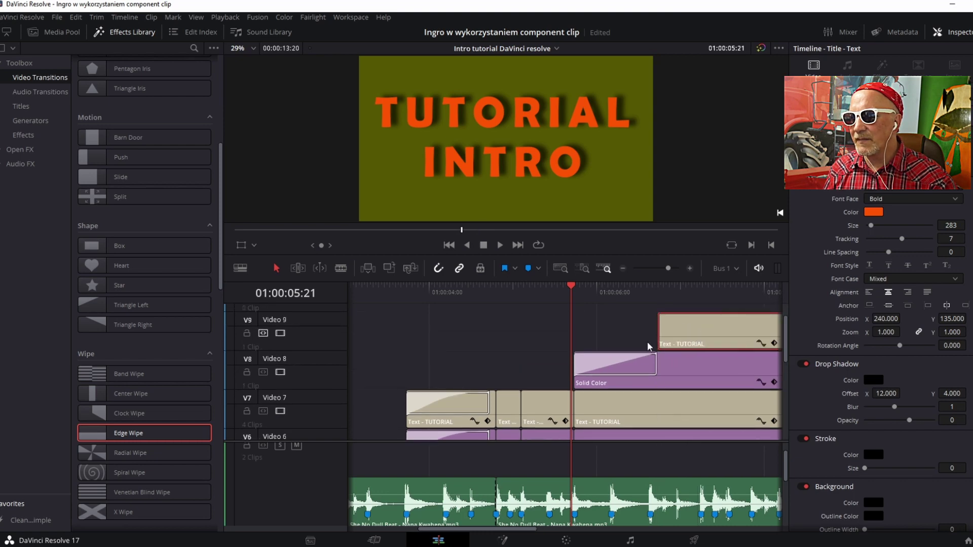
# Step: Set the wiped-in V8 Solid Color to magenta (#aa007f)
pyautogui.click(588, 366)
pyautogui.moveTo(581, 329); pyautogui.dragTo(617, 347)
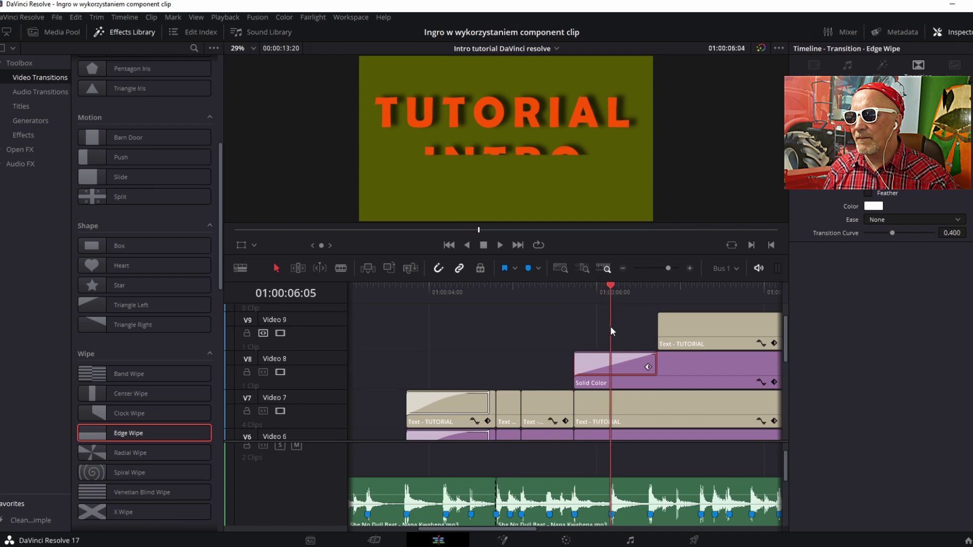
pyautogui.click(693, 375)
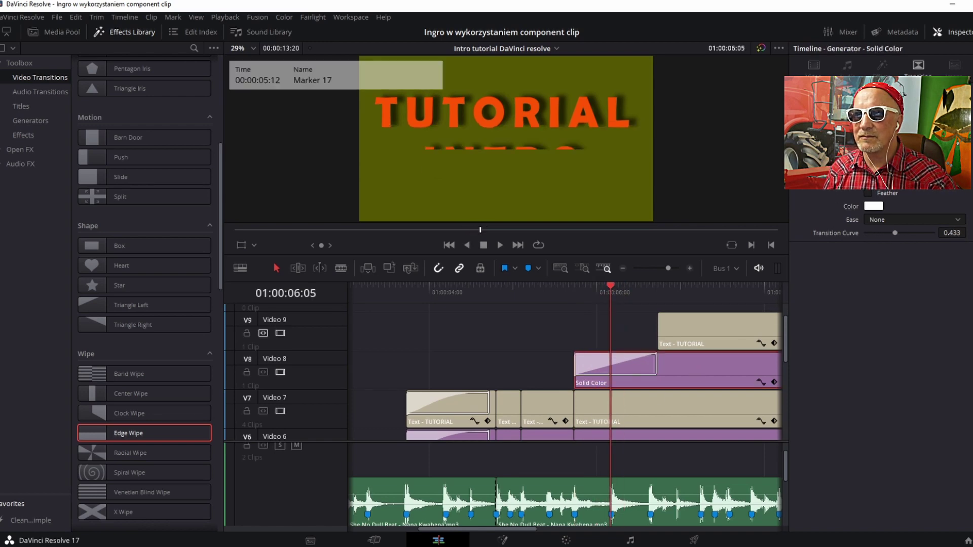
pyautogui.click(816, 71)
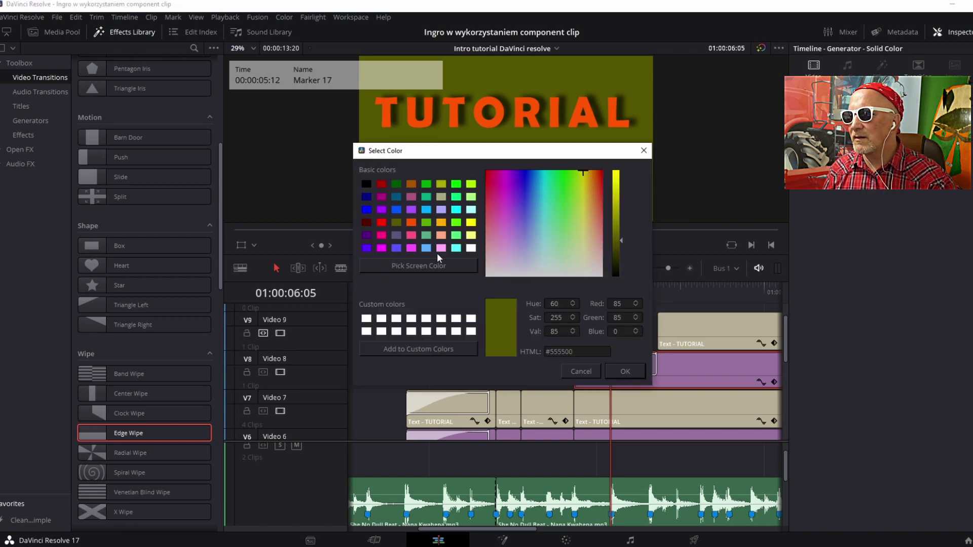
pyautogui.click(382, 197)
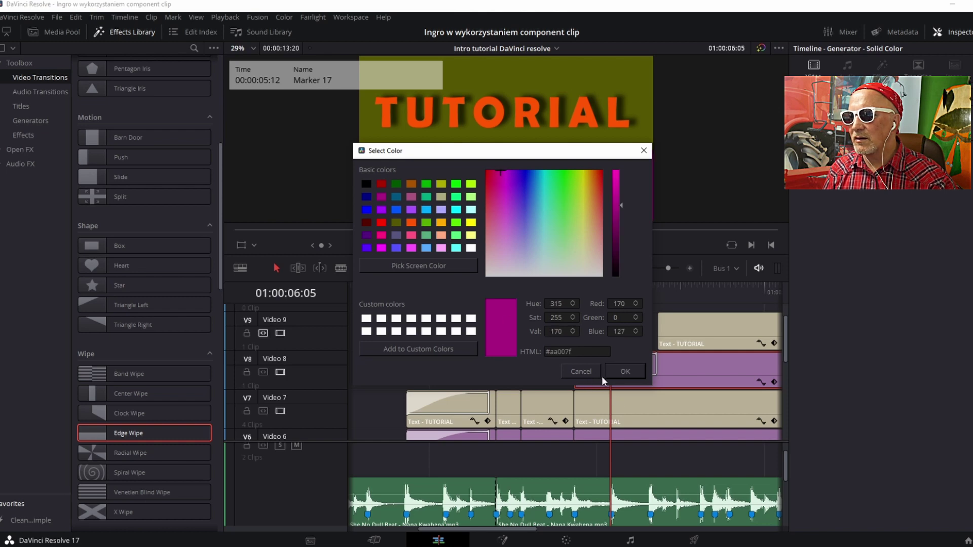
pyautogui.click(625, 372)
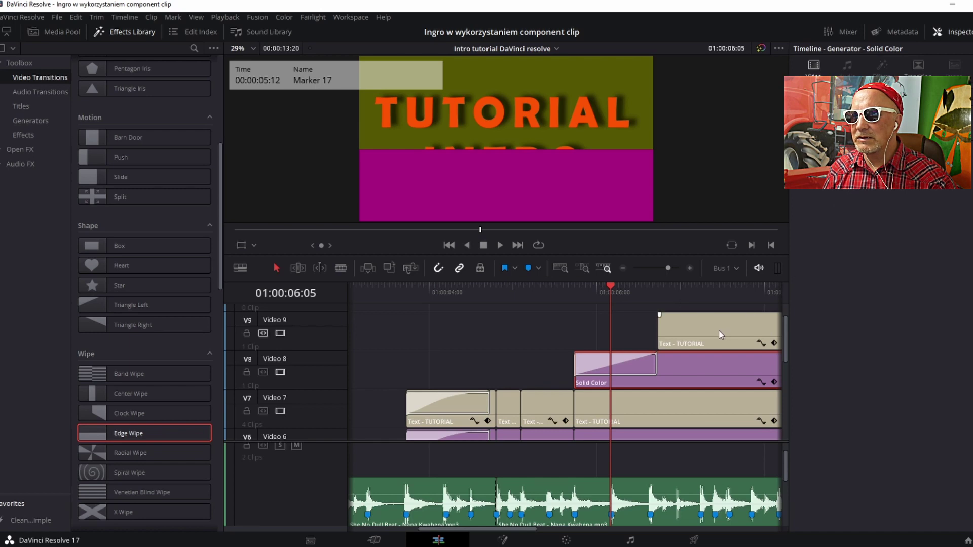
# Step: Make the V9 TUTORIAL INTRO title's text yellow
pyautogui.click(717, 331)
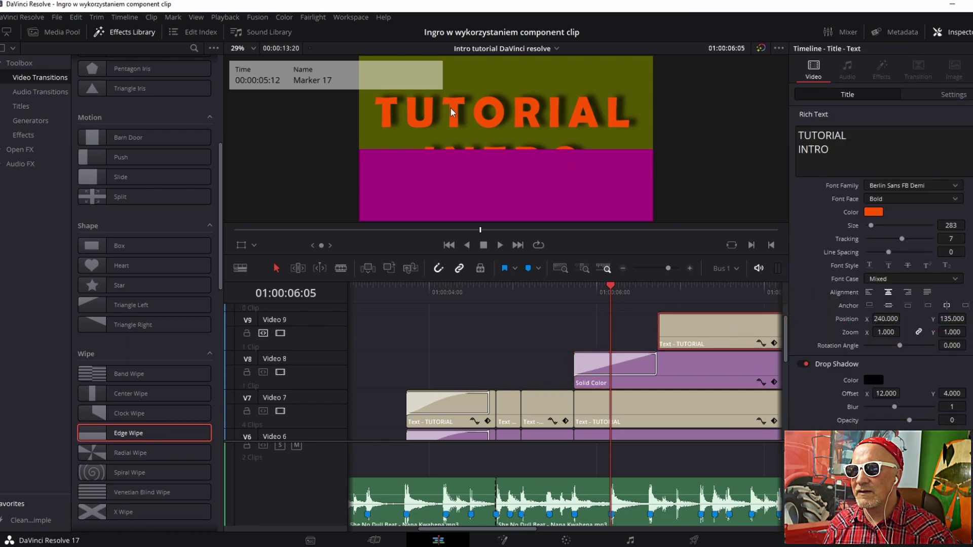
pyautogui.click(879, 213)
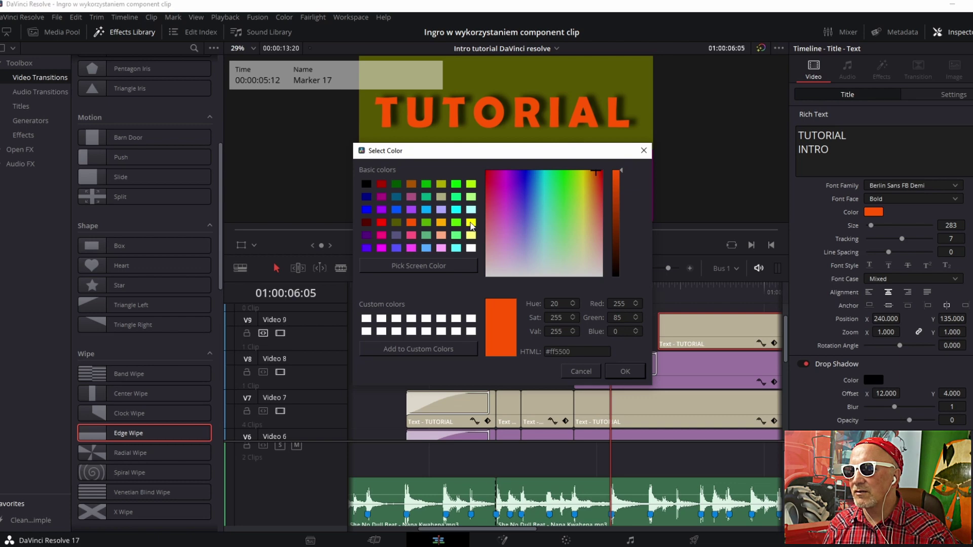
pyautogui.click(470, 223)
pyautogui.click(629, 372)
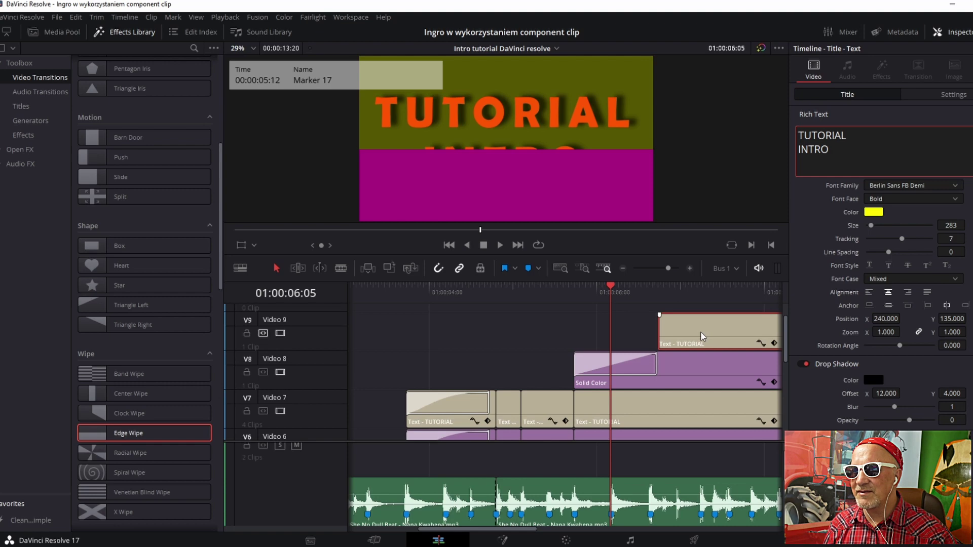
pyautogui.click(627, 369)
# Step: Set the Edge Wipe border to 16 and scrub through to check it
pyautogui.click(952, 180)
pyautogui.write('1')
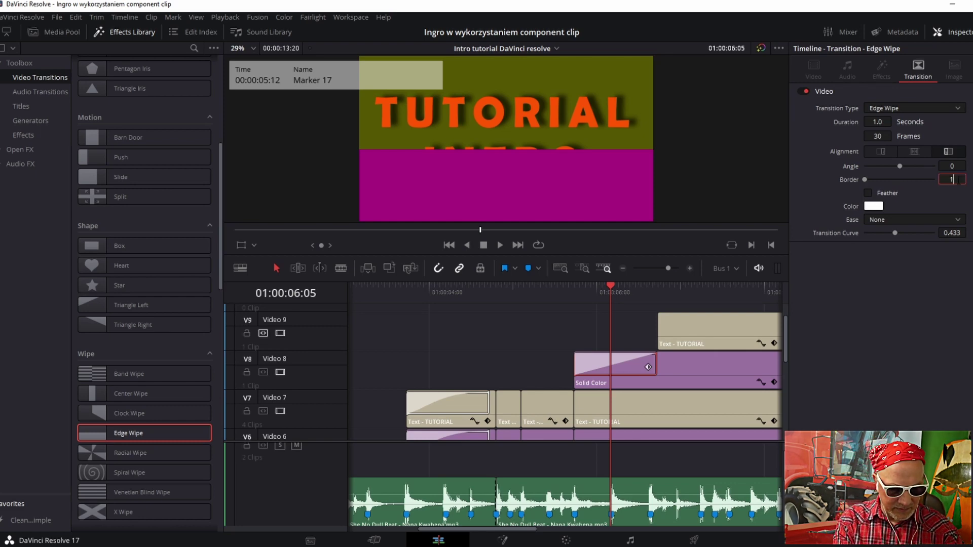
pyautogui.write('6')
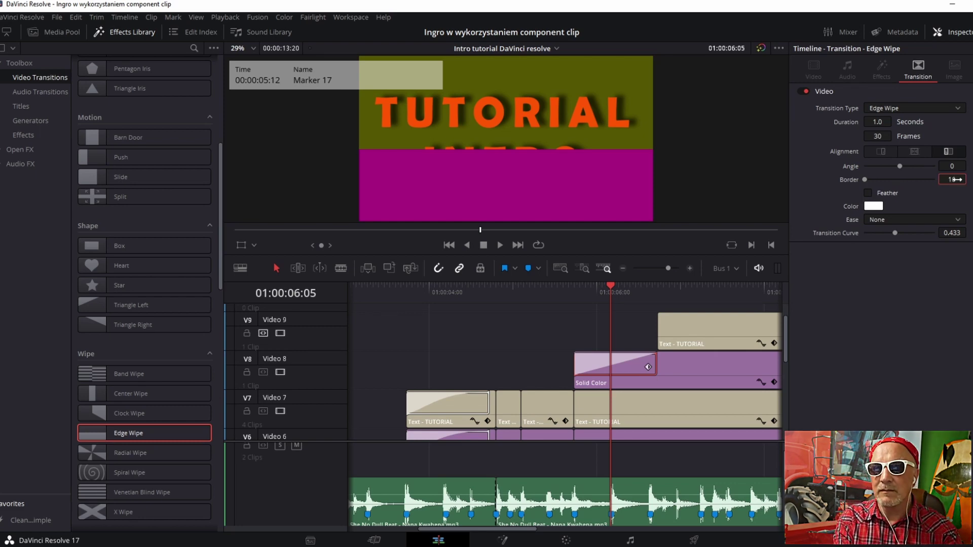
pyautogui.press('Return')
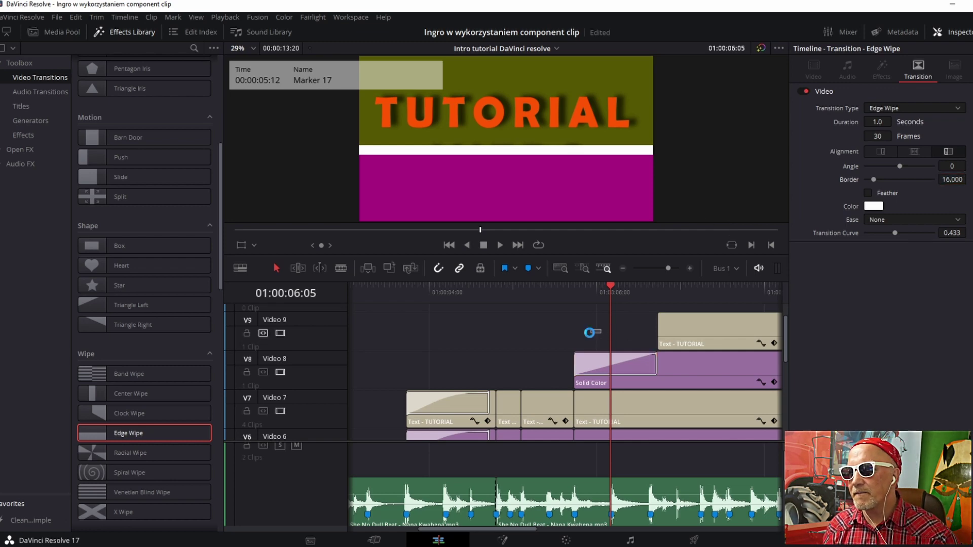
pyautogui.click(606, 330)
pyautogui.moveTo(605, 333); pyautogui.dragTo(610, 346)
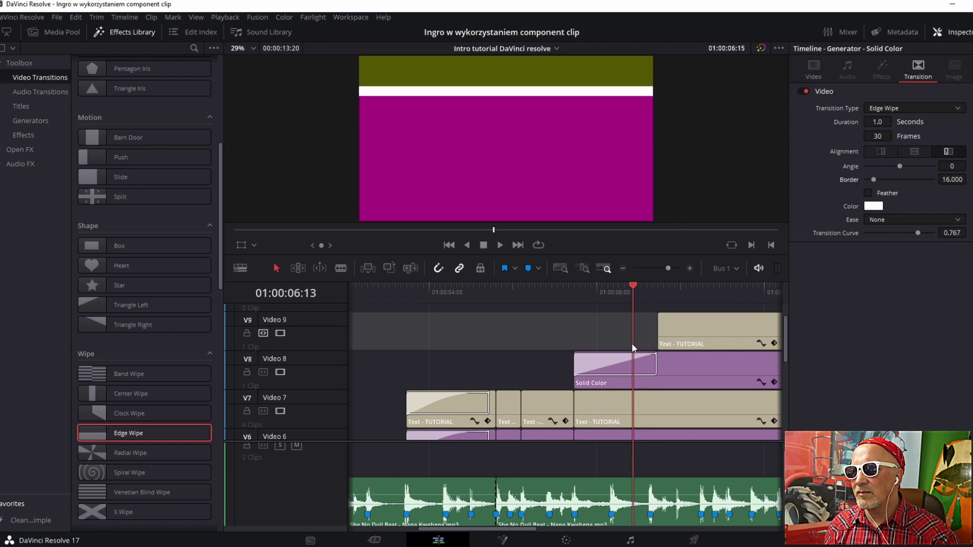
pyautogui.moveTo(610, 346); pyautogui.dragTo(633, 343)
# Step: Align the yellow title's start with the magenta solid and select all its text
pyautogui.moveTo(689, 332); pyautogui.dragTo(608, 338)
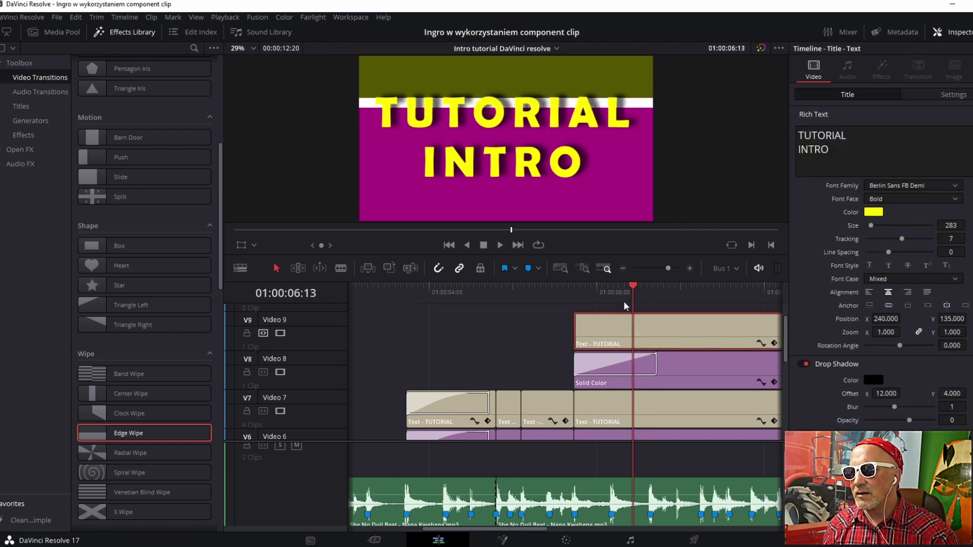
pyautogui.moveTo(632, 297); pyautogui.dragTo(609, 302)
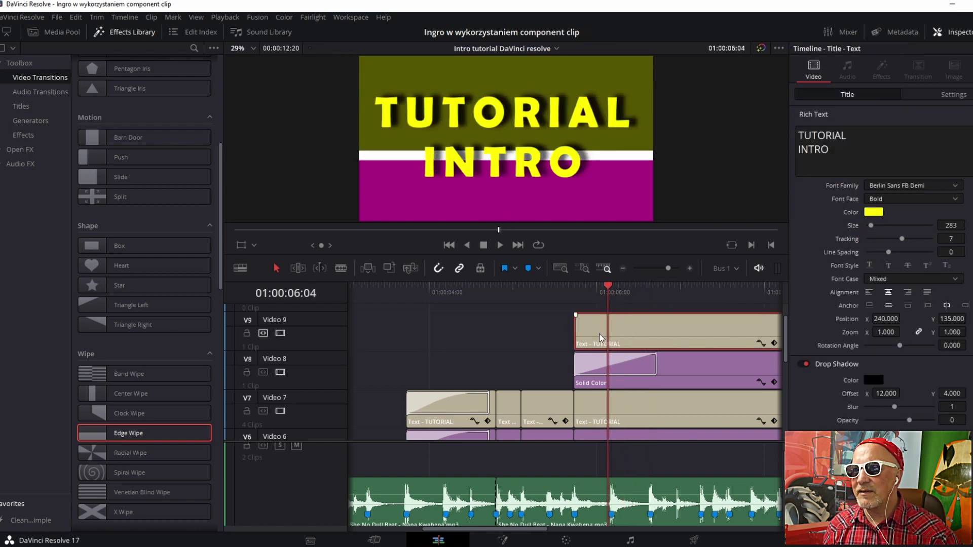
pyautogui.moveTo(837, 151); pyautogui.dragTo(792, 145)
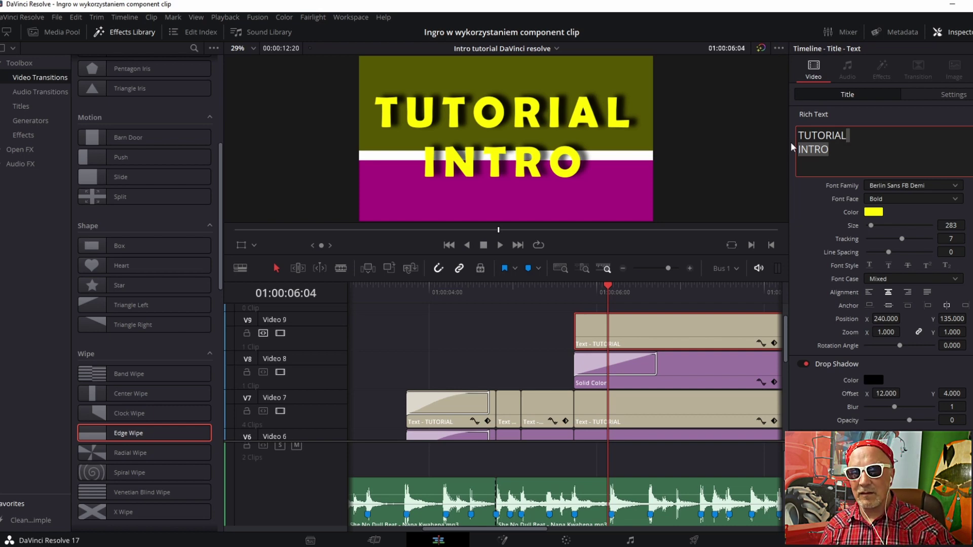
pyautogui.hotkey('ctrl', 'a')
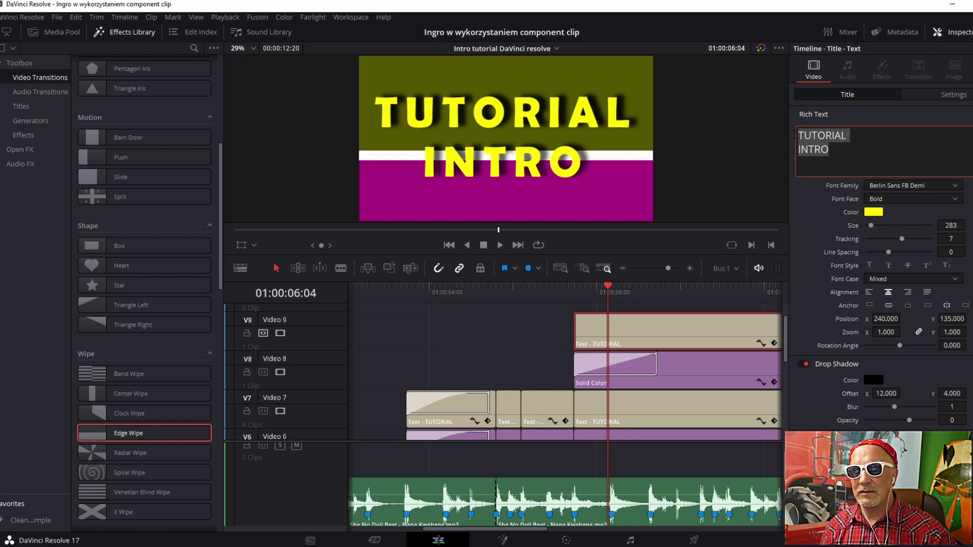
# Step: Change the title text to 'HEJ !', give the Edge Wipe In & Out easing, and save
pyautogui.write('H')
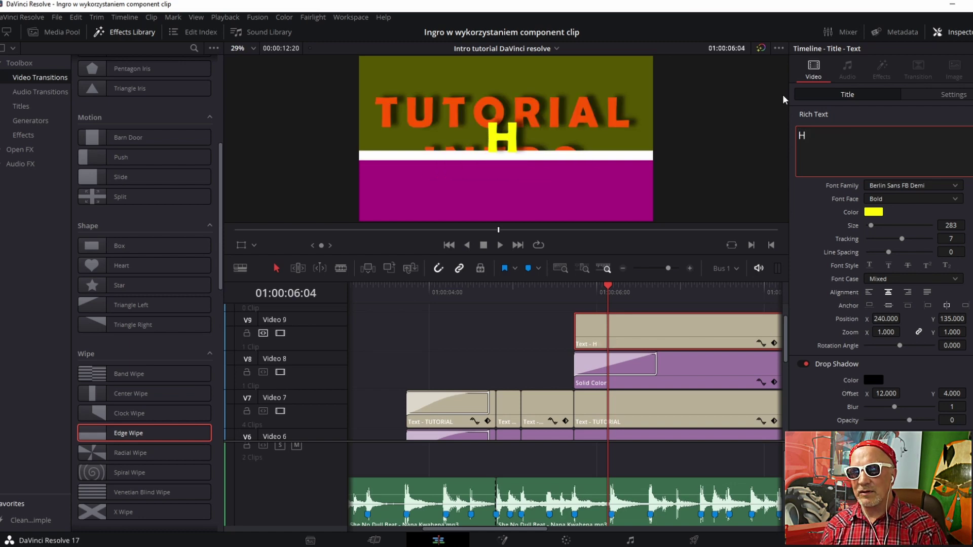
pyautogui.write('EJ')
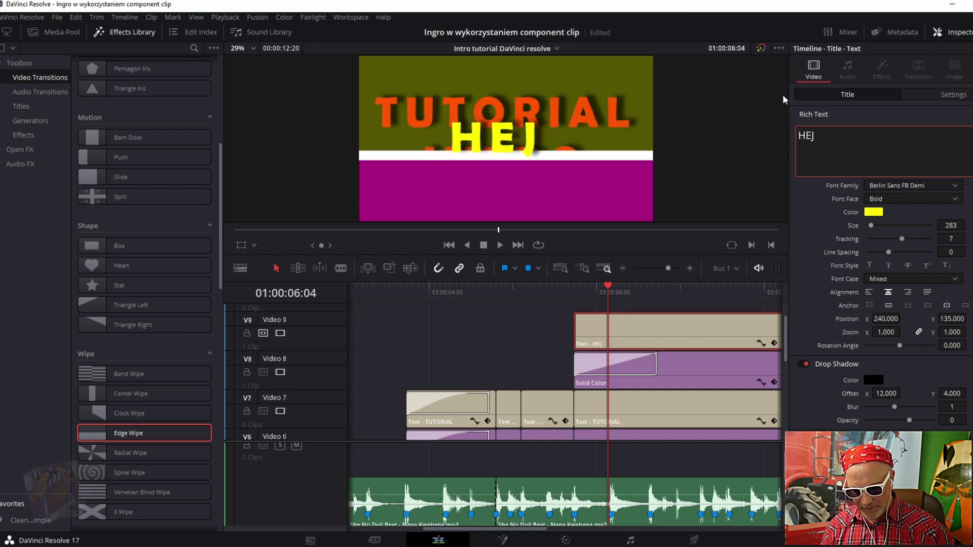
pyautogui.write(' !')
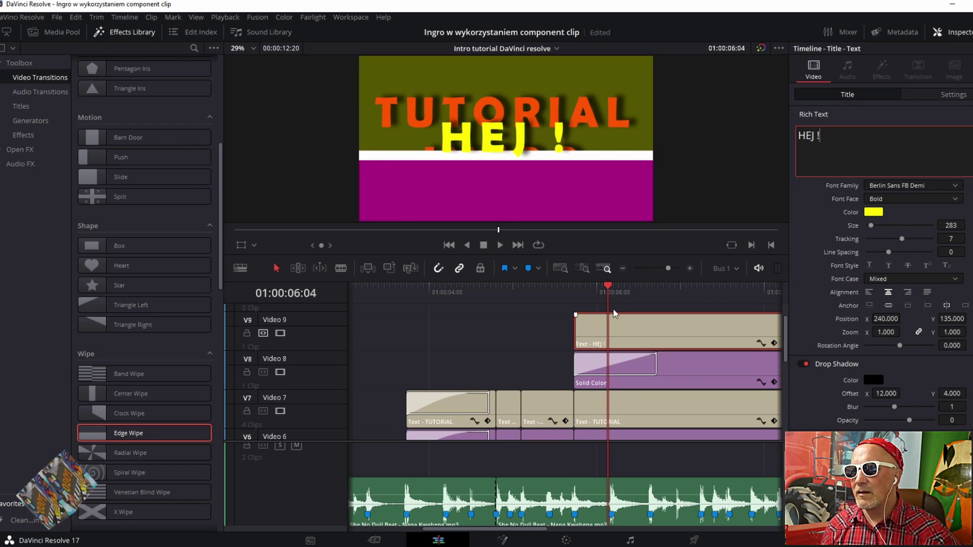
pyautogui.click(616, 367)
pyautogui.click(875, 218)
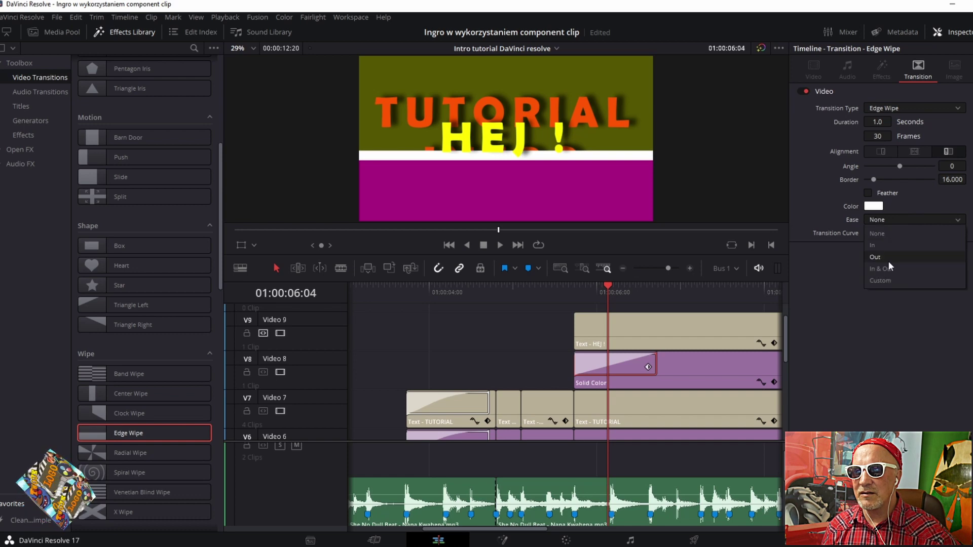
pyautogui.click(886, 268)
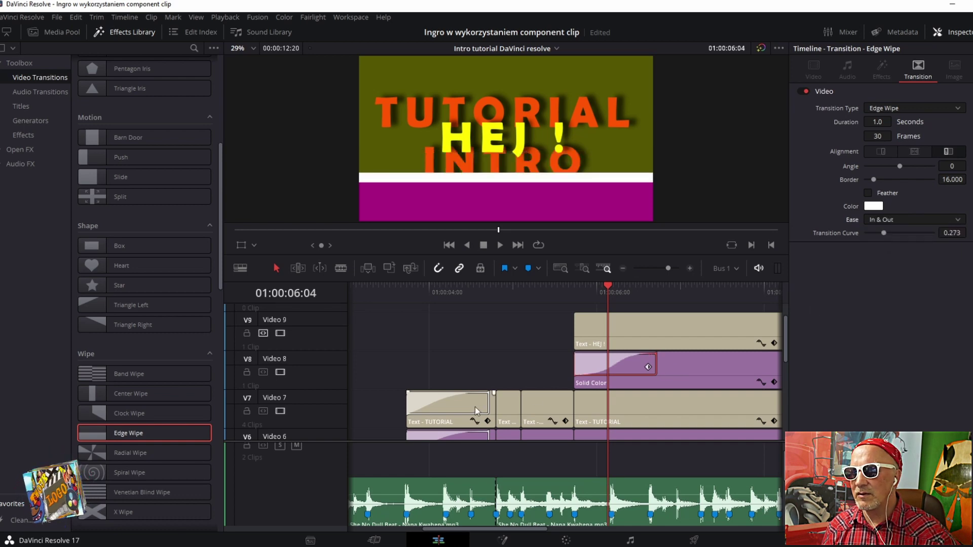
pyautogui.hotkey('ctrl', 's')
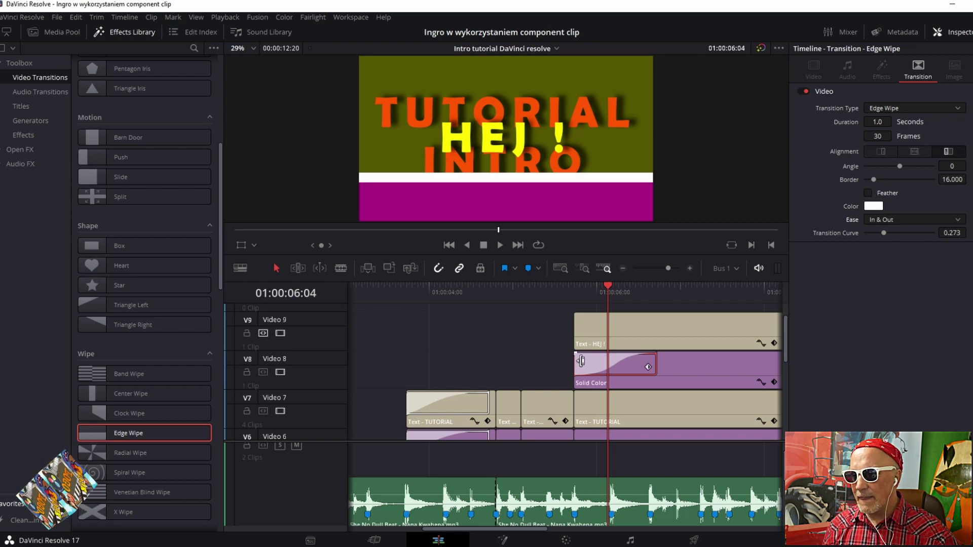
# Step: Copy the Edge Wipe onto the HEJ ! title's start and preview up to 01:00:07:07
pyautogui.moveTo(588, 354); pyautogui.dragTo(588, 332)
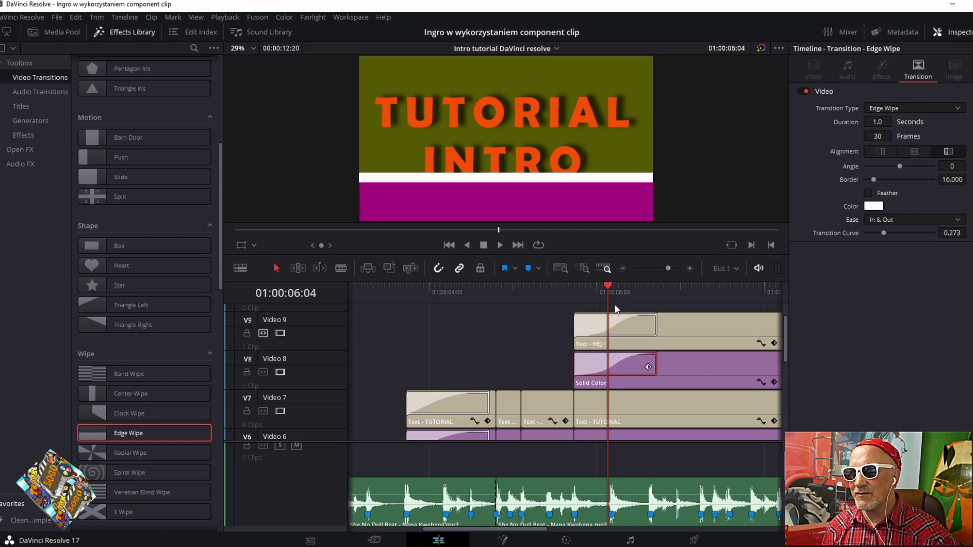
pyautogui.moveTo(611, 300); pyautogui.dragTo(686, 312)
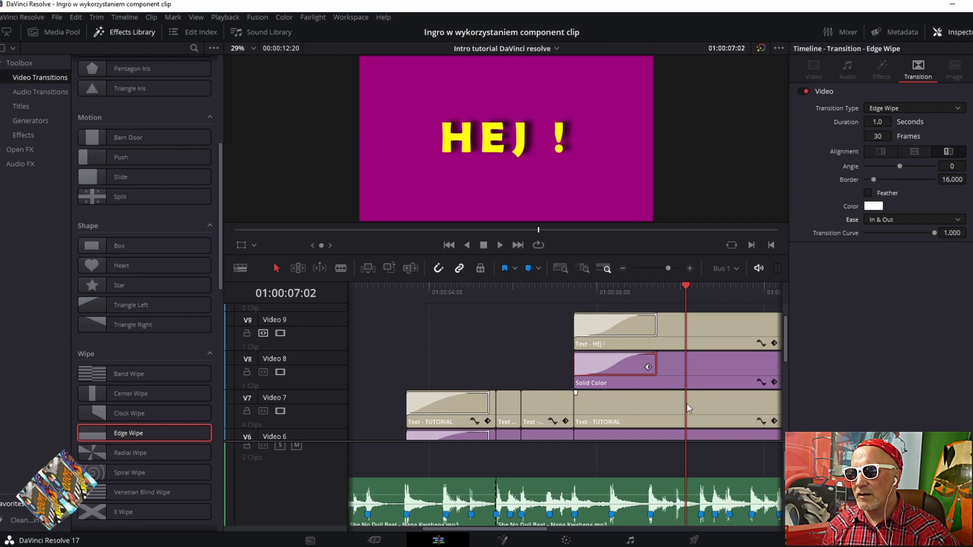
pyautogui.moveTo(686, 294); pyautogui.dragTo(700, 295)
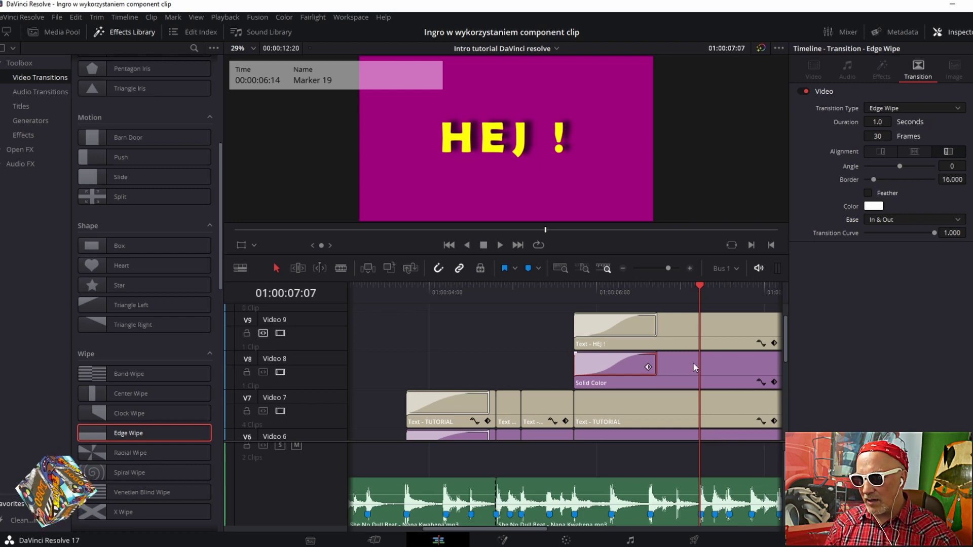
# Step: Split all clips at 01:00:07:07 and delete the V6–V7 pieces after the cut
pyautogui.hotkey('ctrl', 'a')
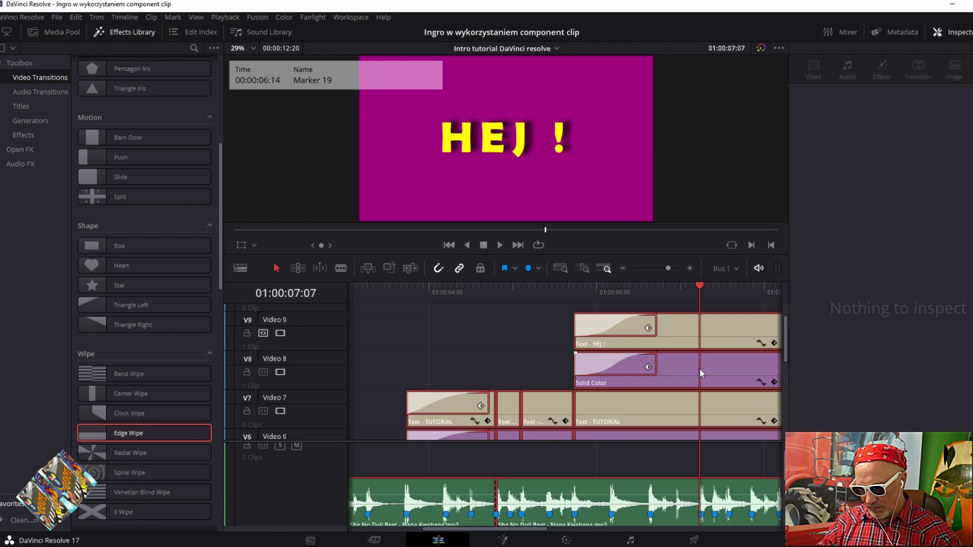
pyautogui.hotkey('ctrl', 'b')
pyautogui.click(745, 421)
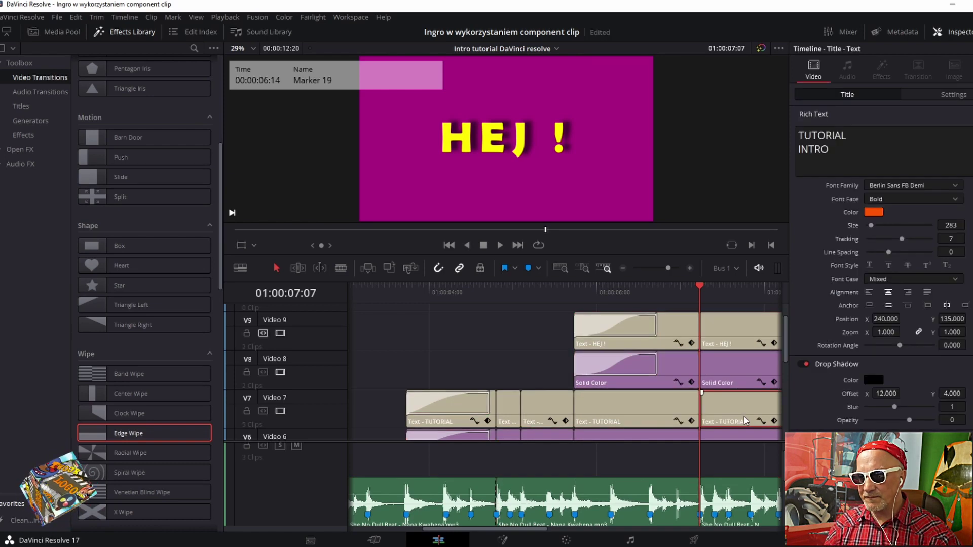
pyautogui.scroll(-1, 614, 406)
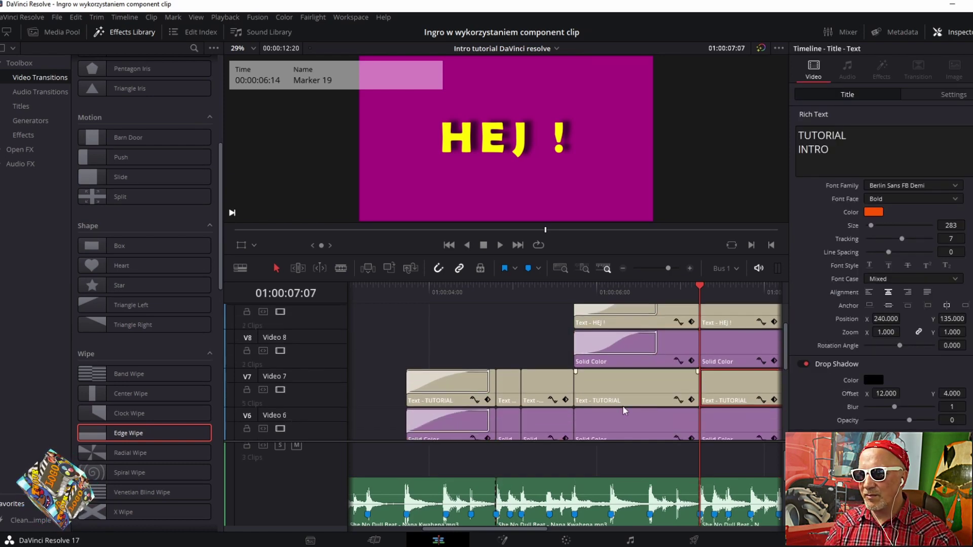
pyautogui.scroll(-1, 708, 417)
pyautogui.scroll(1, 709, 413)
pyautogui.moveTo(739, 435); pyautogui.dragTo(741, 373)
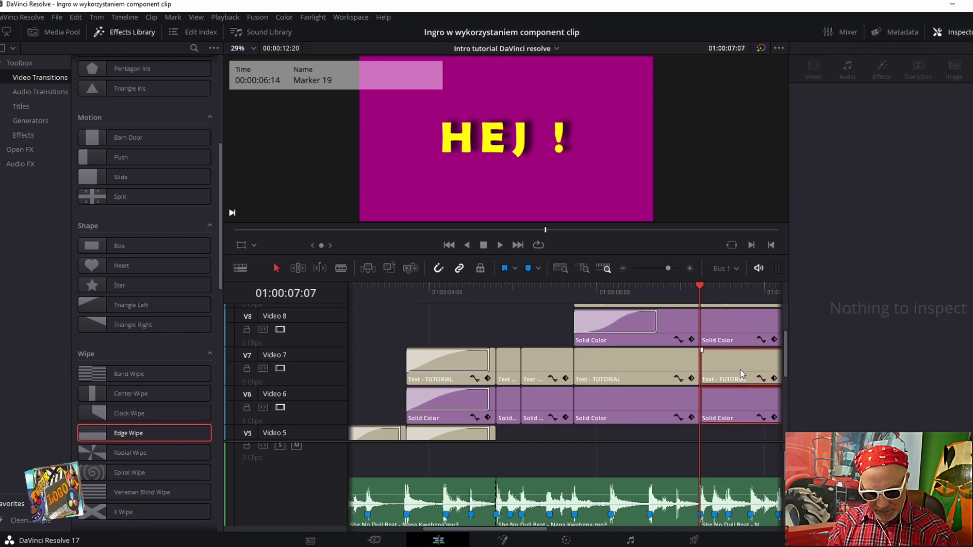
pyautogui.press('Delete')
# Step: Delete the HEJ ! and Solid Color pieces on V8–V9 after the cut
pyautogui.scroll(2, 713, 399)
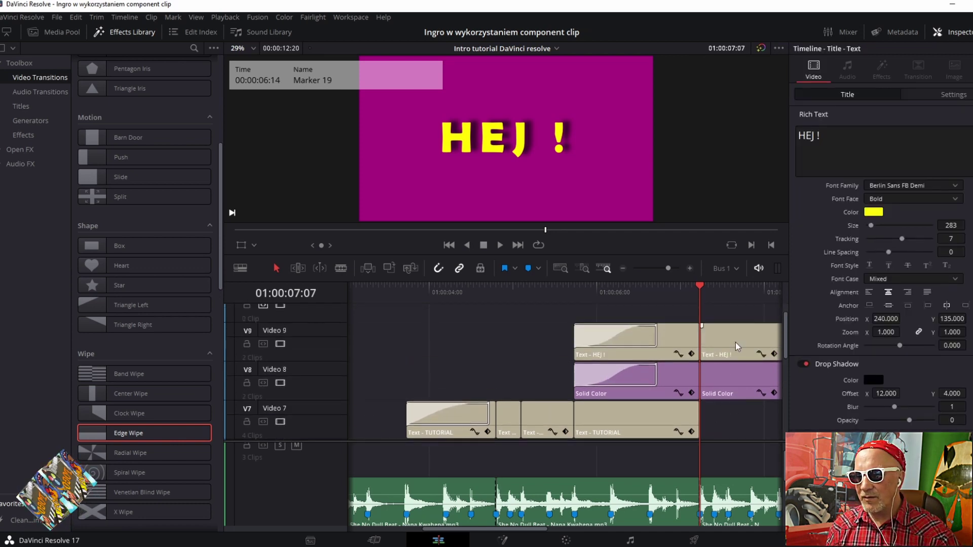
pyautogui.moveTo(741, 337); pyautogui.dragTo(748, 402)
pyautogui.press('Delete')
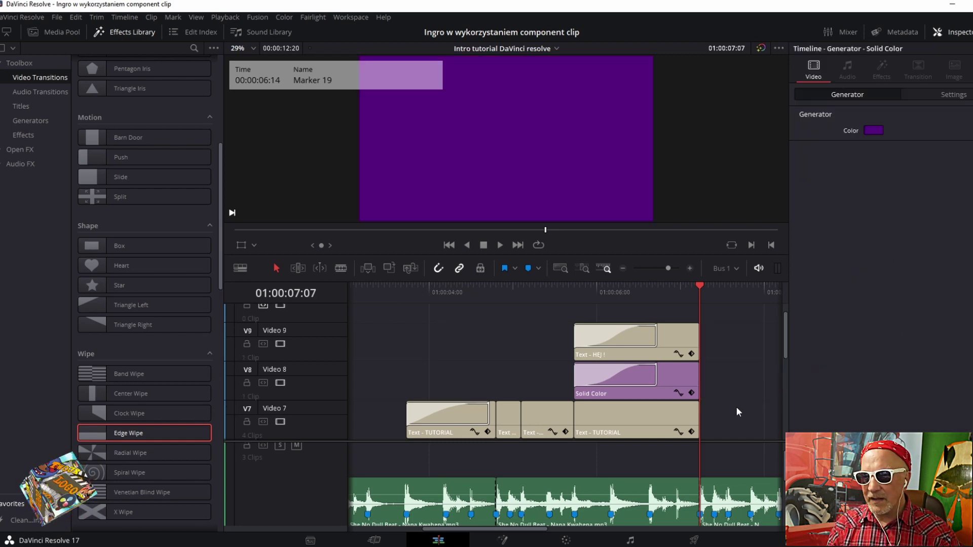
pyautogui.moveTo(699, 309)
pyautogui.mouseDown()
pyautogui.moveTo(343, 320)
pyautogui.moveTo(408, 333)
pyautogui.mouseUp()
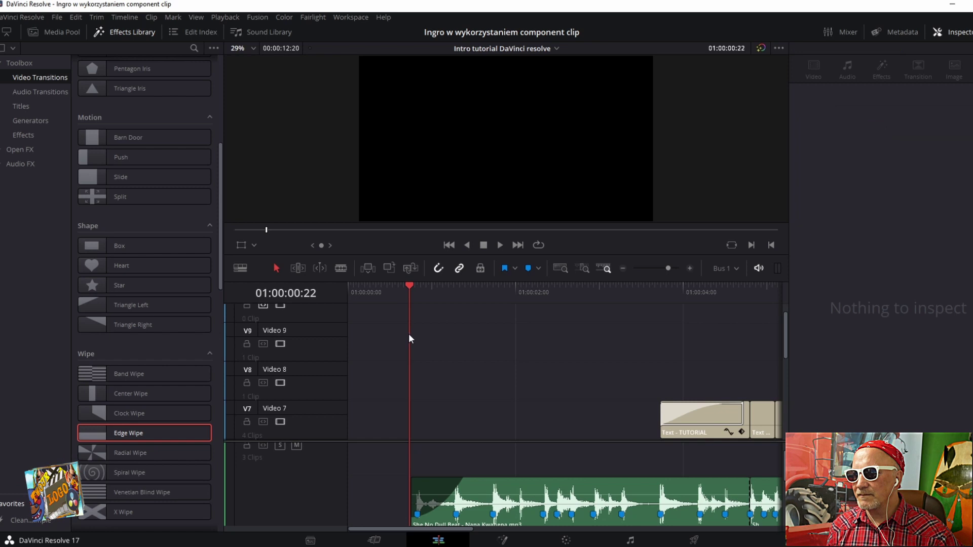
# Step: Enlarge the viewer, close the Effects Library and play the trimmed intro from the start
pyautogui.moveTo(488, 257); pyautogui.dragTo(477, 449)
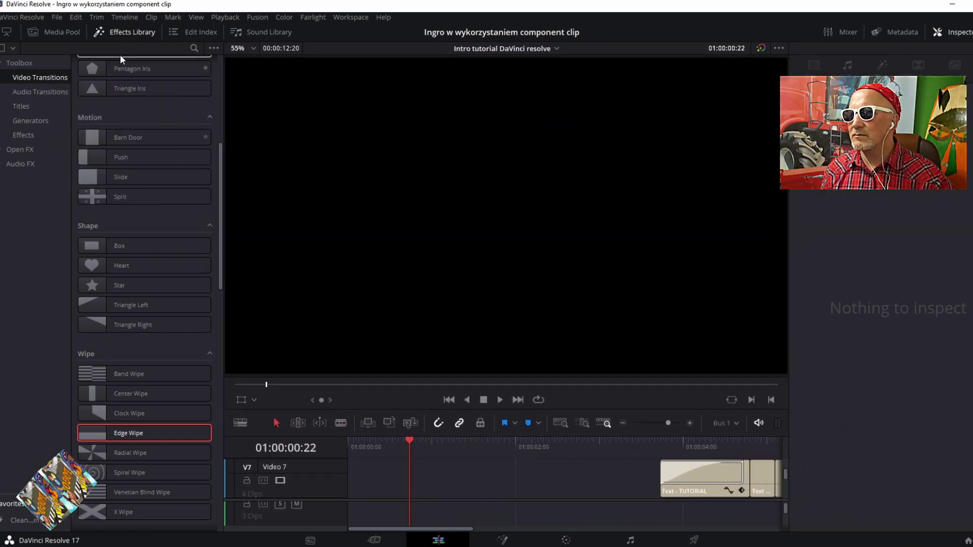
pyautogui.click(120, 34)
pyautogui.press('space')
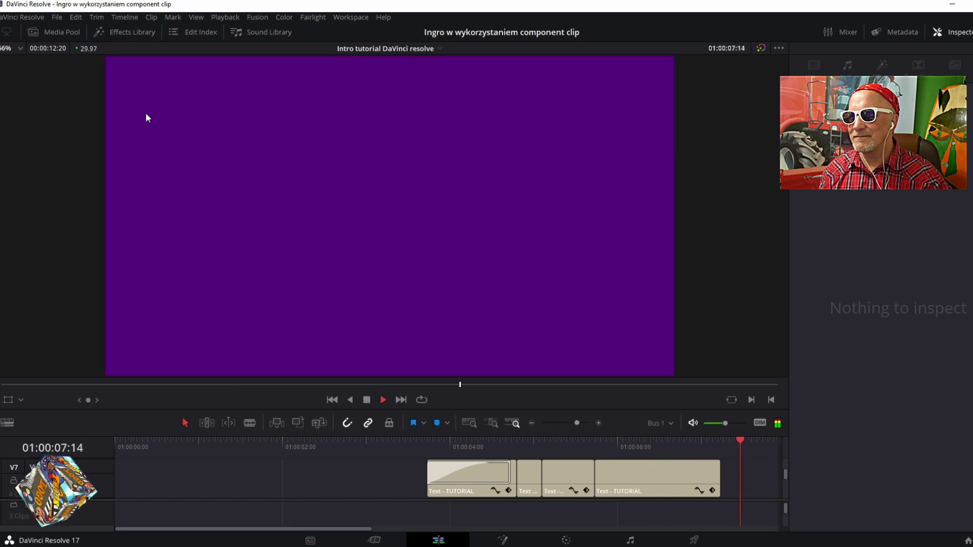
pyautogui.press('space')
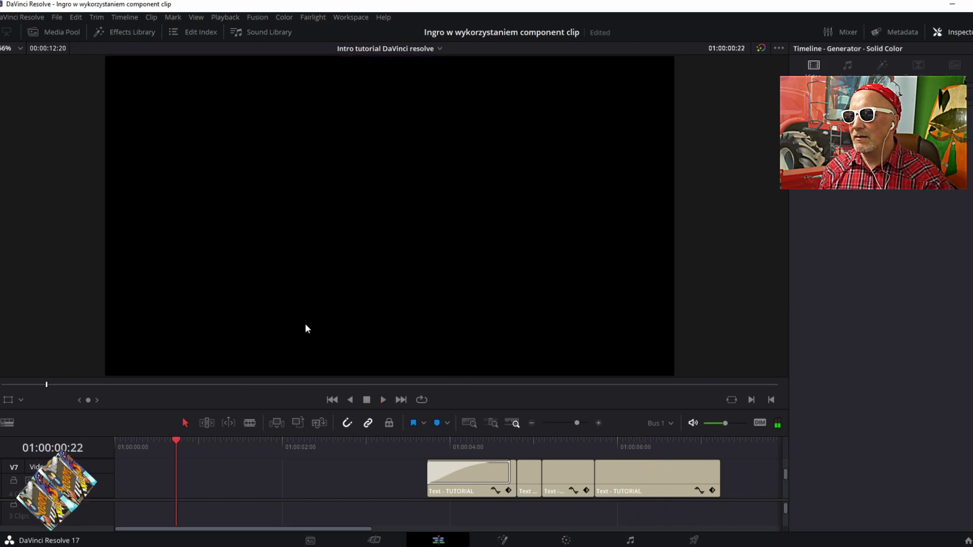
pyautogui.moveTo(458, 410); pyautogui.dragTo(462, 244)
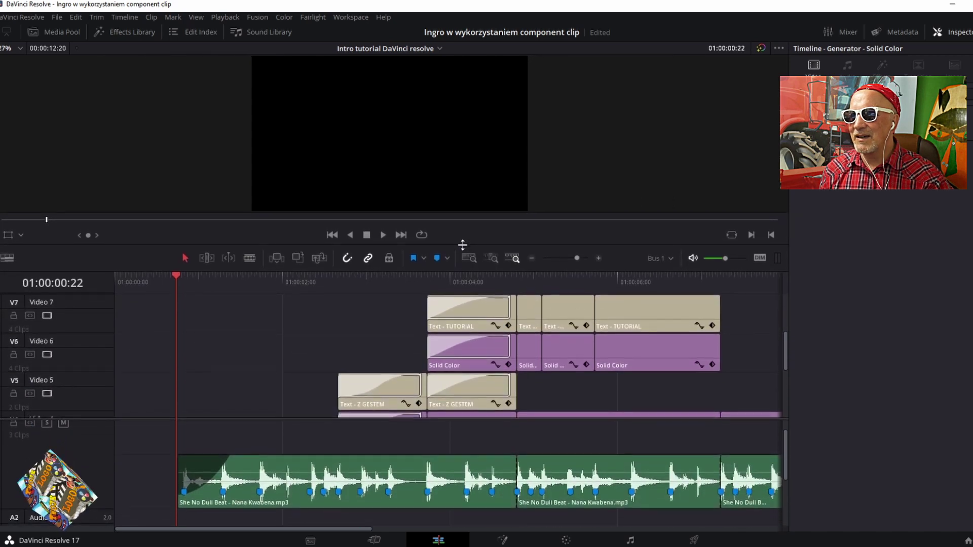
# Step: Enlarge the timeline and delete the long Solid Color clip on track V4
pyautogui.click(759, 400)
pyautogui.scroll(-1, 758, 399)
pyautogui.moveTo(363, 526); pyautogui.dragTo(509, 529)
pyautogui.click(480, 412)
pyautogui.press('Delete')
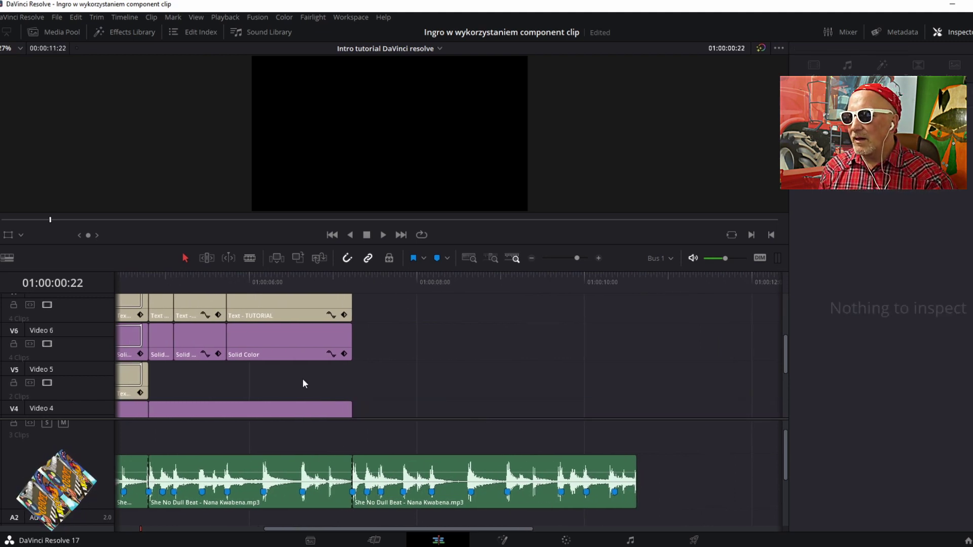
# Step: Save the project and bring up the Media Pool's imported media
pyautogui.hotkey('ctrl', 's')
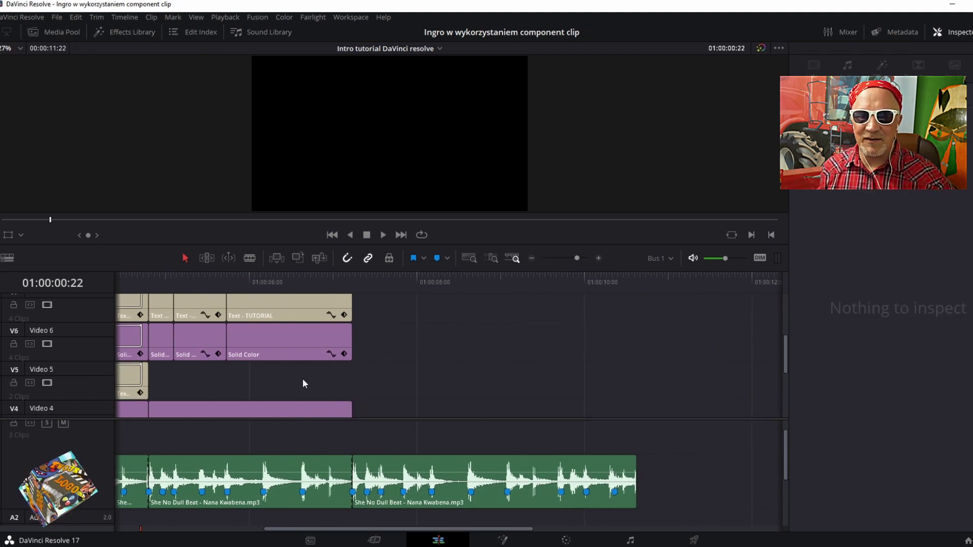
pyautogui.scroll(2, 419, 417)
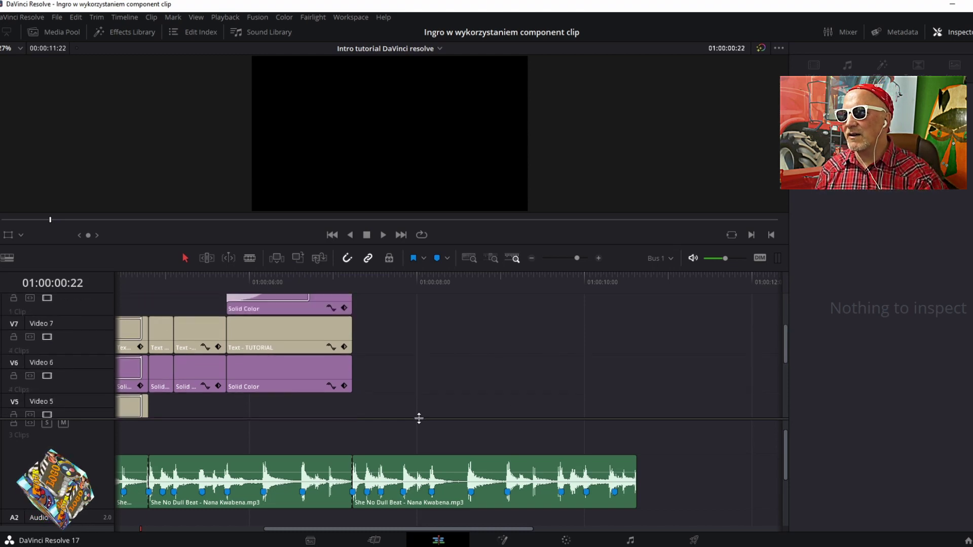
pyautogui.scroll(2, 419, 418)
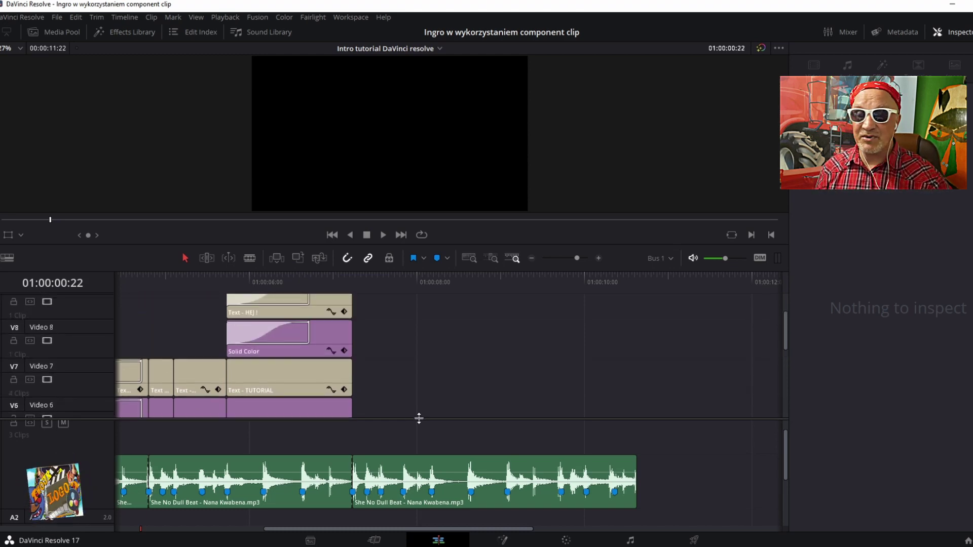
pyautogui.scroll(1, 418, 417)
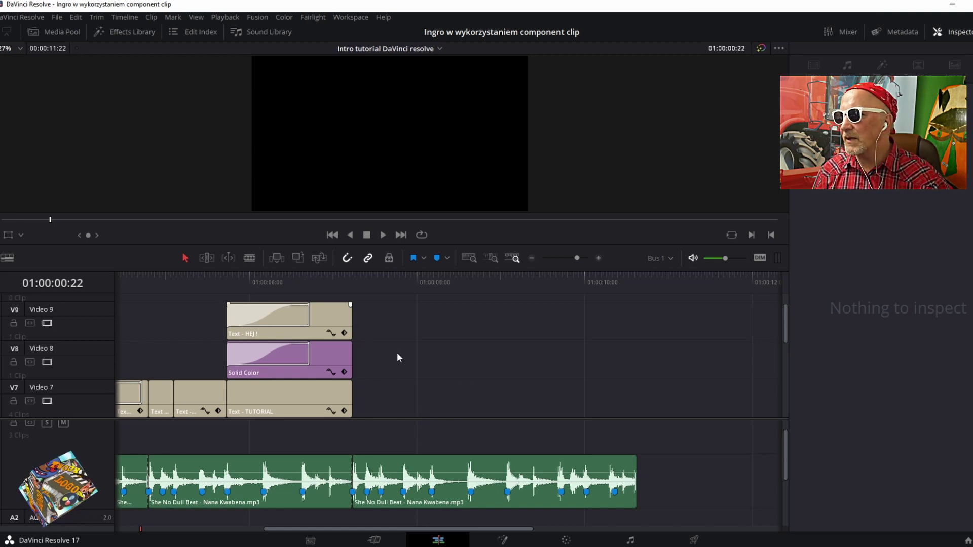
pyautogui.click(57, 32)
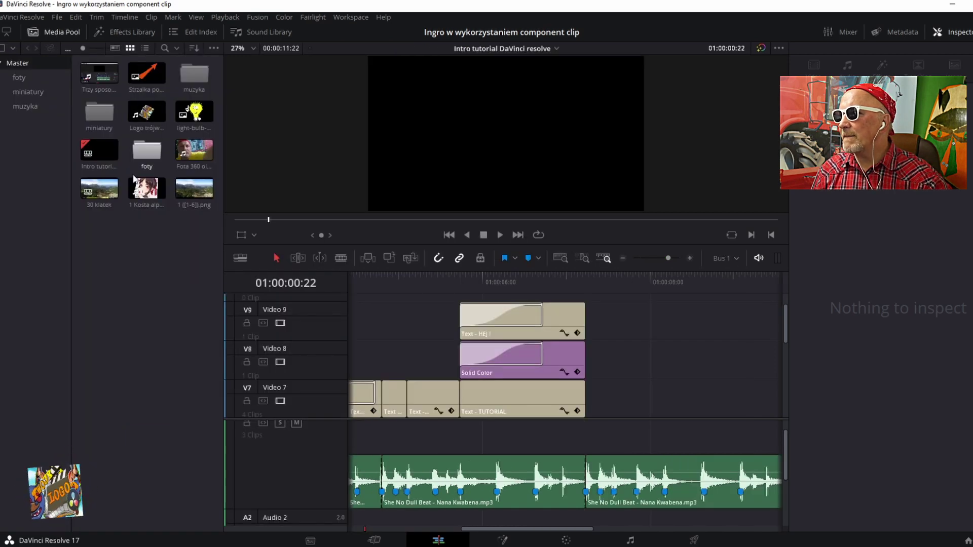
# Step: Place 1 Kosta alpha.mov on track V8, with the playhead at the Solid Color clip's end
pyautogui.moveTo(147, 188)
pyautogui.mouseDown()
pyautogui.moveTo(618, 361)
pyautogui.moveTo(588, 351)
pyautogui.mouseUp()
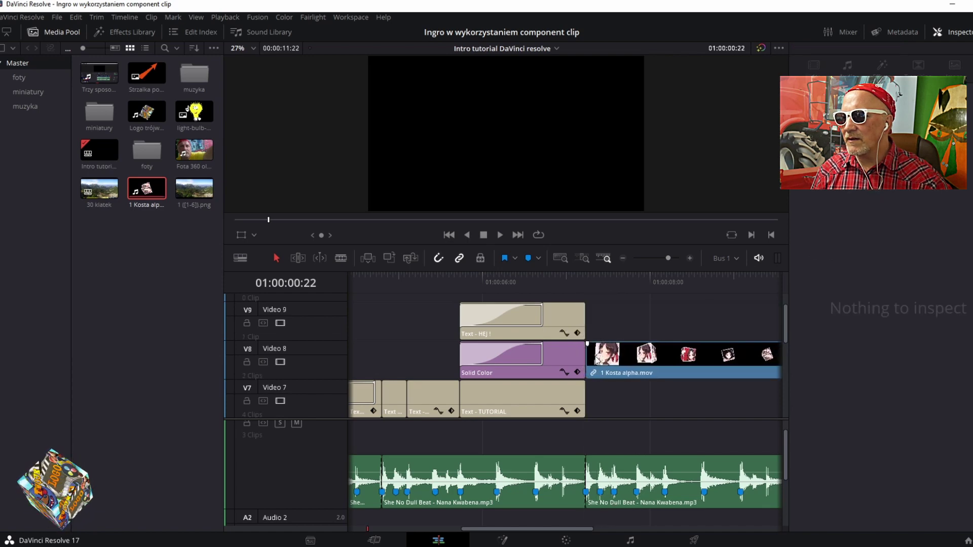
pyautogui.click(600, 281)
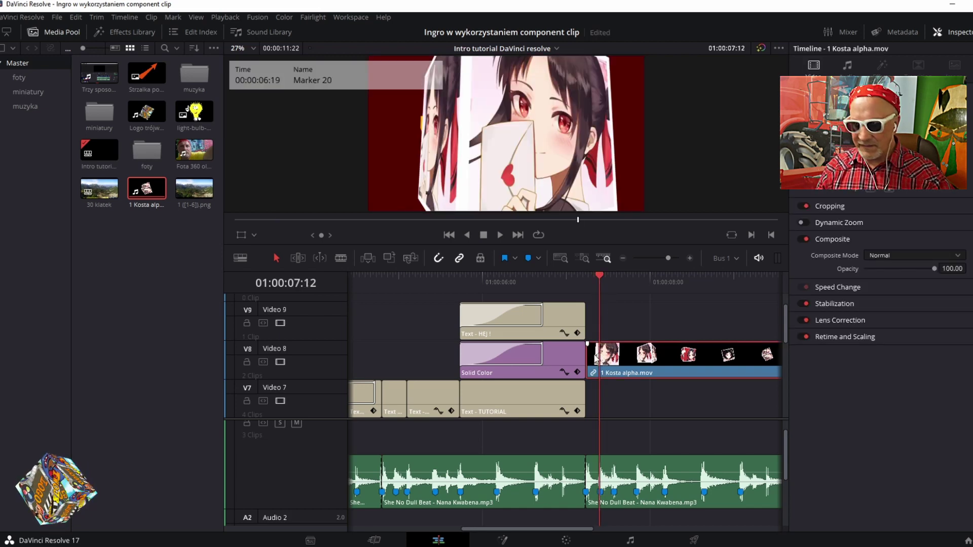
pyautogui.hotkey('ctrl', 'z')
pyautogui.press('Up')
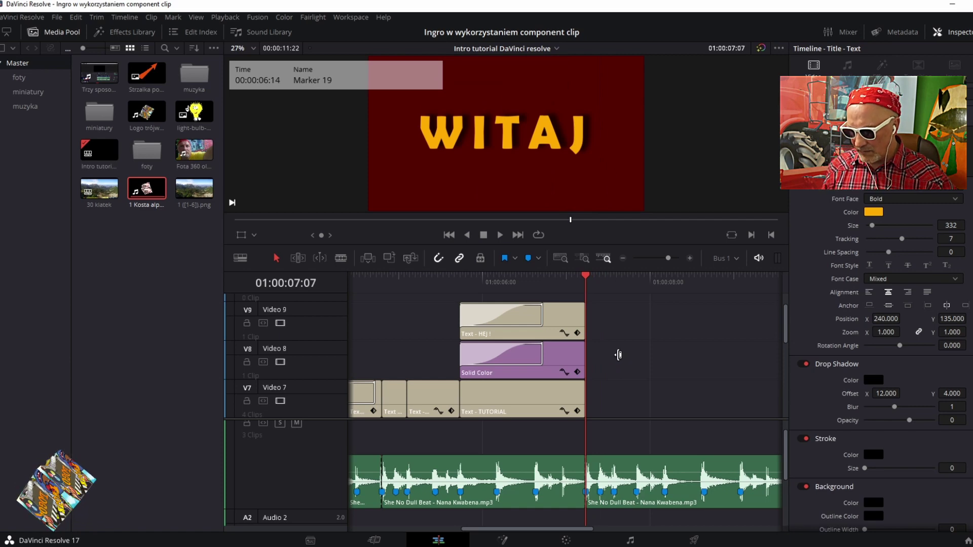
pyautogui.hotkey('ctrl', 'shift', 'z')
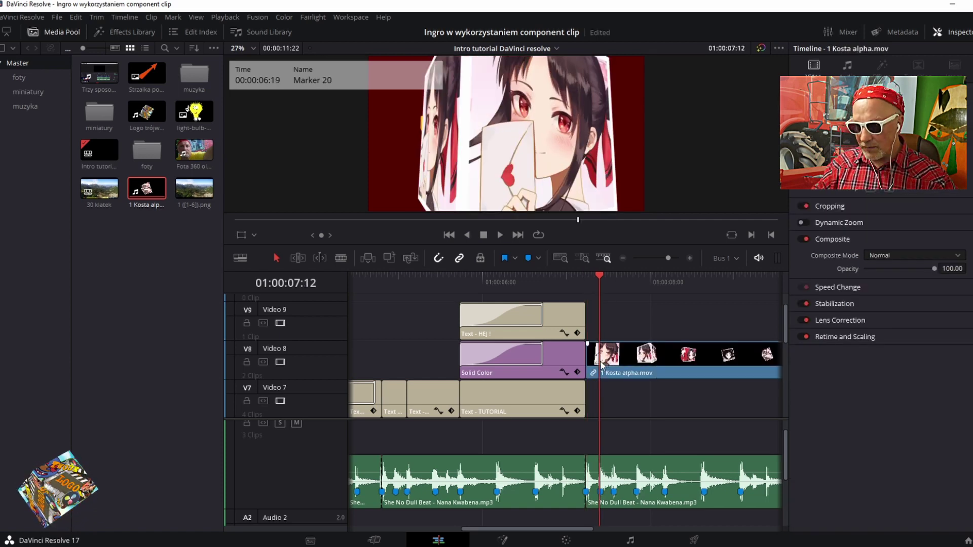
# Step: Cut off the cube clip's leading piece and butt it against the Solid Color end at 01:00:07:07
pyautogui.hotkey('ctrl', 'b')
pyautogui.click(596, 364)
pyautogui.press('Delete')
pyautogui.press('Up')
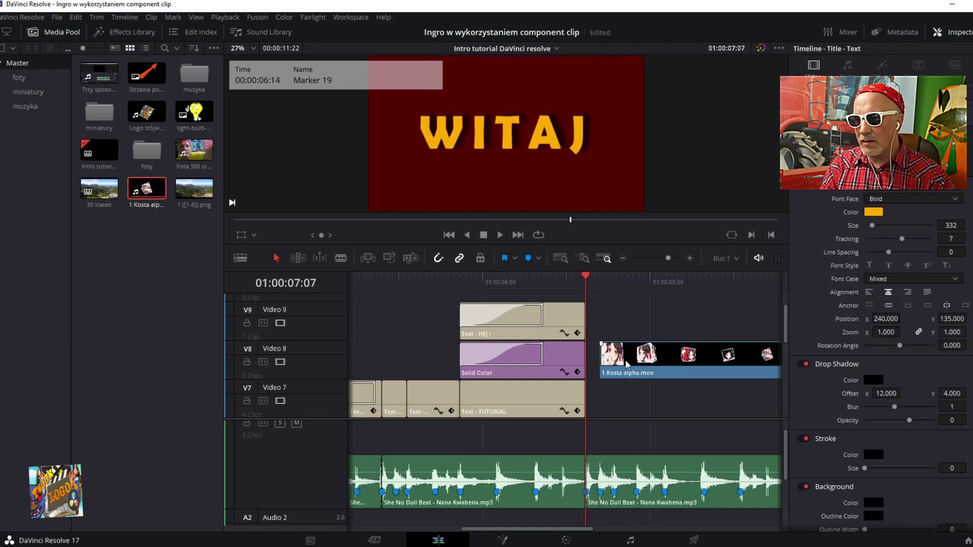
pyautogui.moveTo(625, 361); pyautogui.dragTo(610, 360)
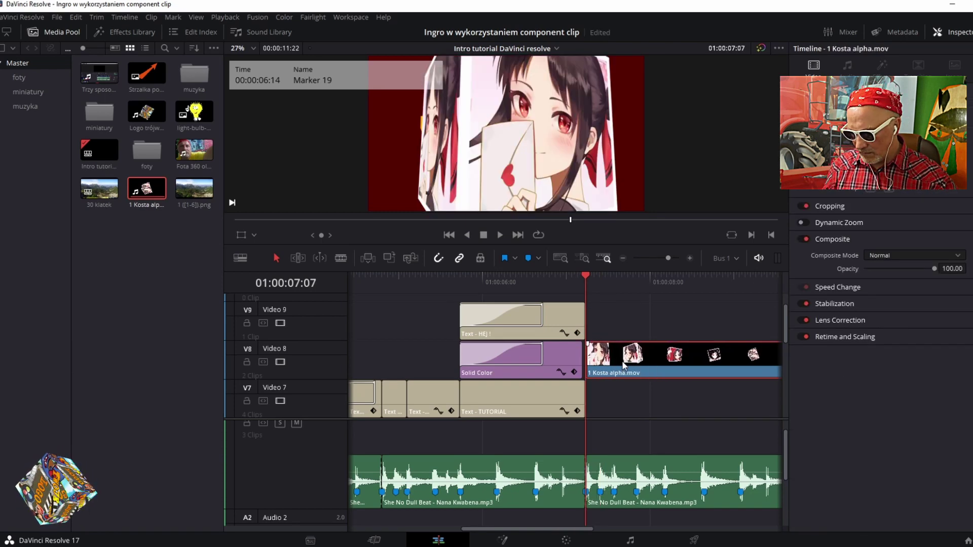
pyautogui.moveTo(626, 365); pyautogui.dragTo(613, 360)
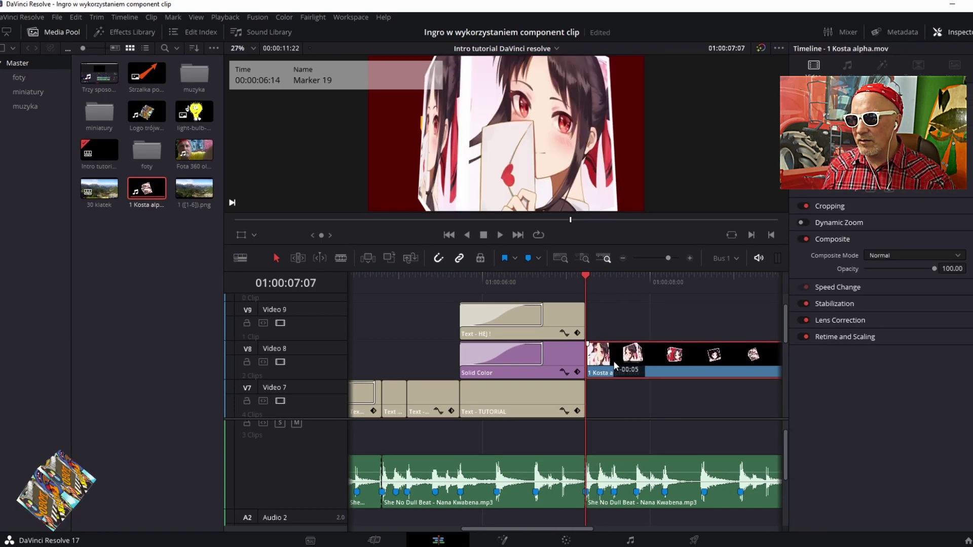
pyautogui.click(124, 30)
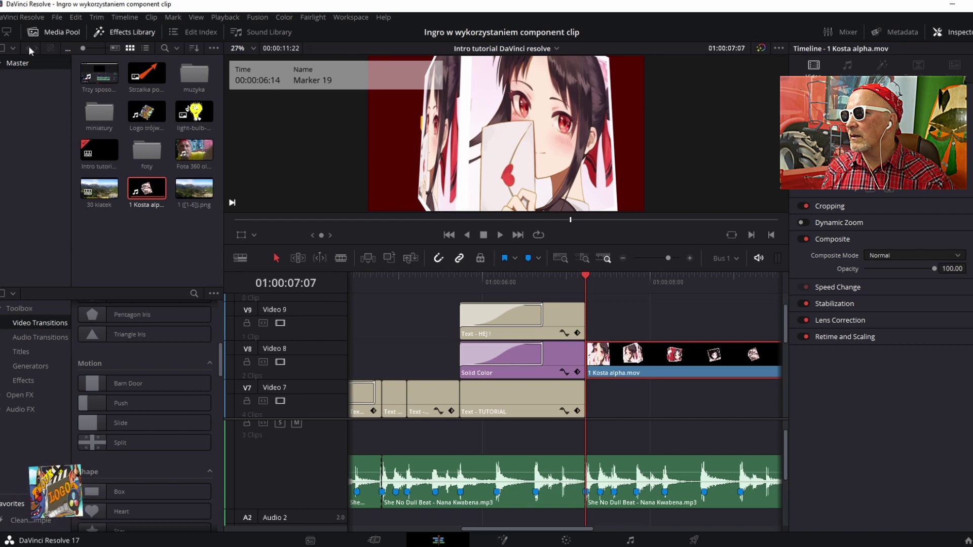
# Step: Add Blur Dissolve transitions to the ends of the V8 background and V9 HEJ ! title clips
pyautogui.click(53, 30)
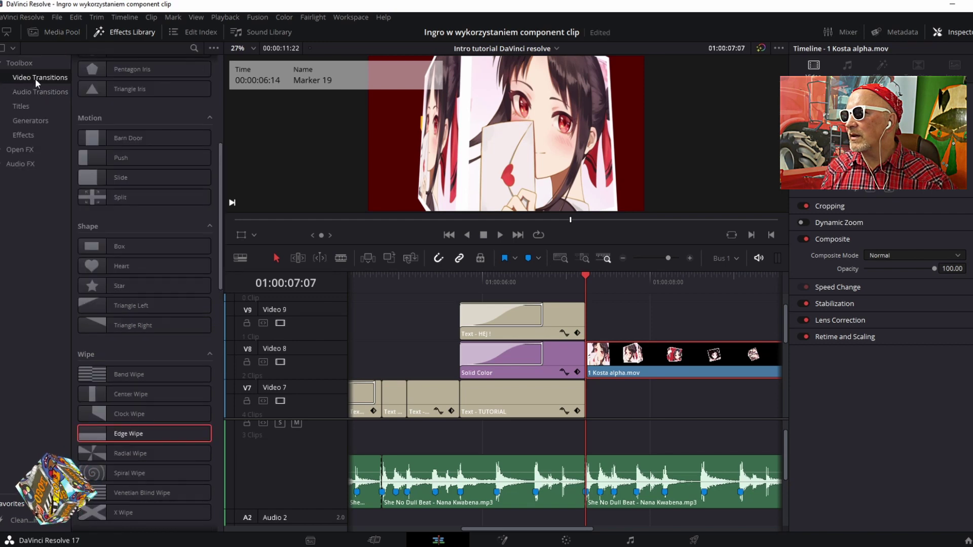
pyautogui.scroll(5, 102, 150)
pyautogui.moveTo(129, 104)
pyautogui.mouseDown()
pyautogui.moveTo(564, 332)
pyautogui.moveTo(586, 361)
pyautogui.mouseUp()
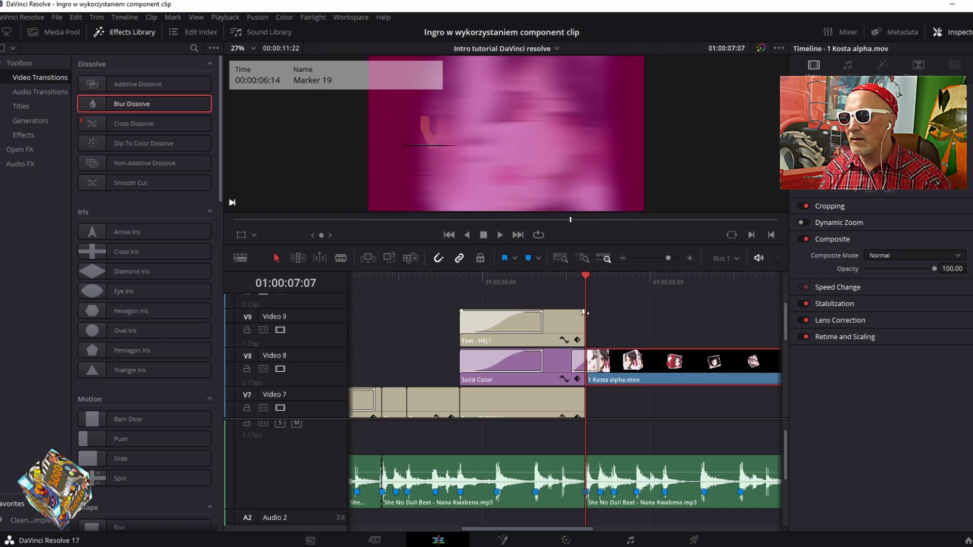
pyautogui.moveTo(583, 312); pyautogui.dragTo(561, 314)
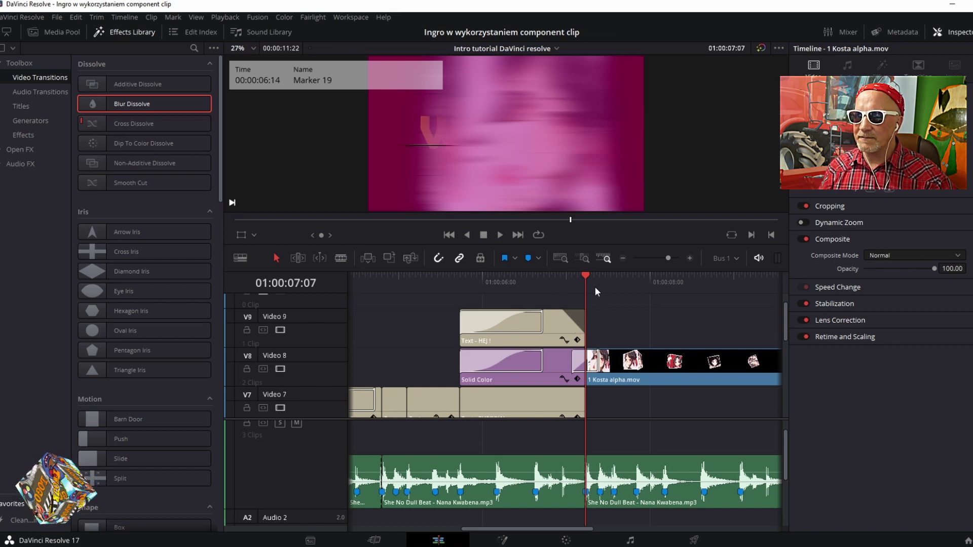
# Step: Preview the blur dissolve from the HEJ ! title into the cube clip
pyautogui.moveTo(586, 277); pyautogui.dragTo(573, 278)
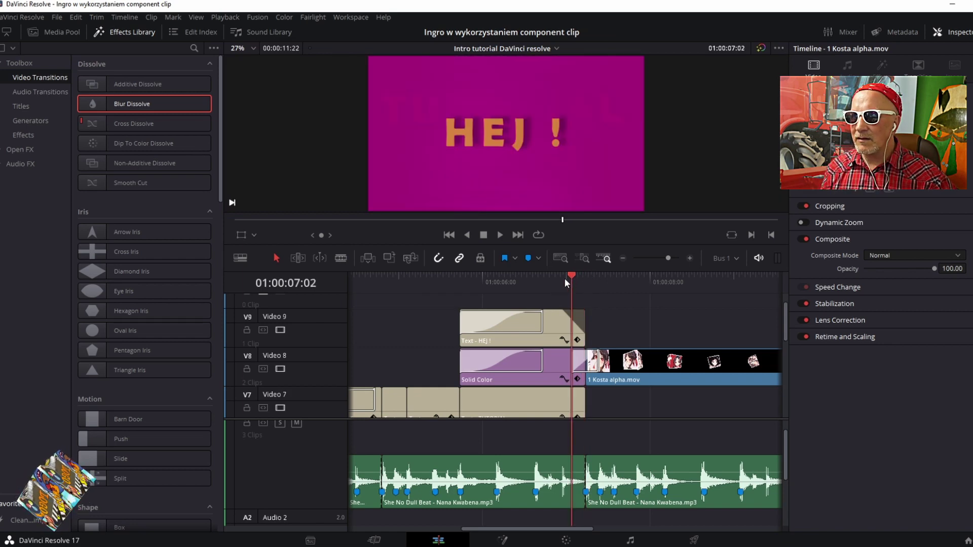
pyautogui.click(563, 312)
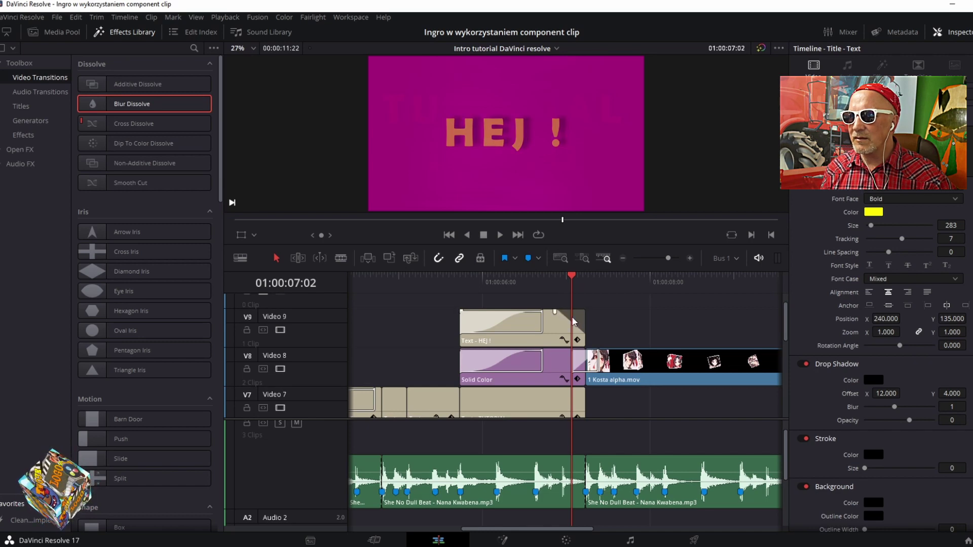
pyautogui.press('Down')
pyautogui.press('space')
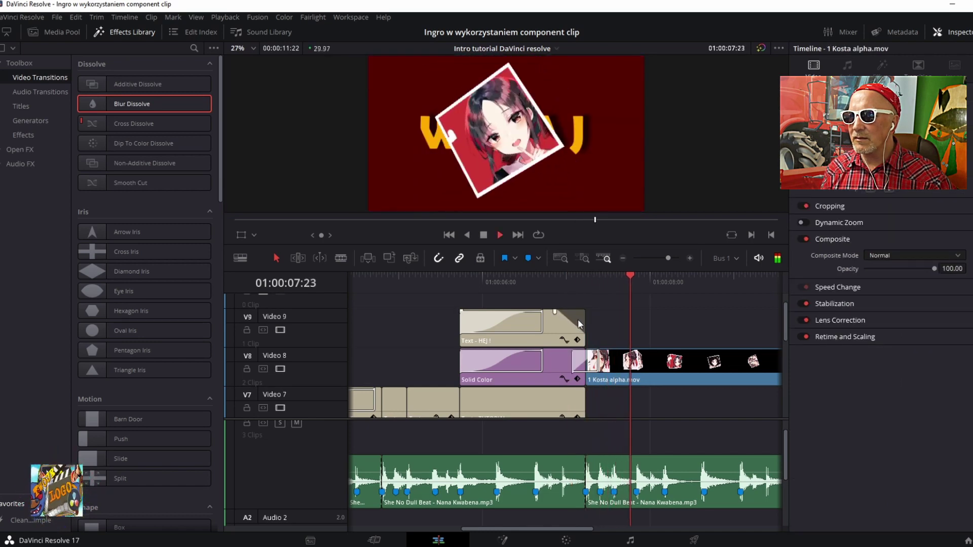
pyautogui.press('space')
pyautogui.scroll(-3, 607, 436)
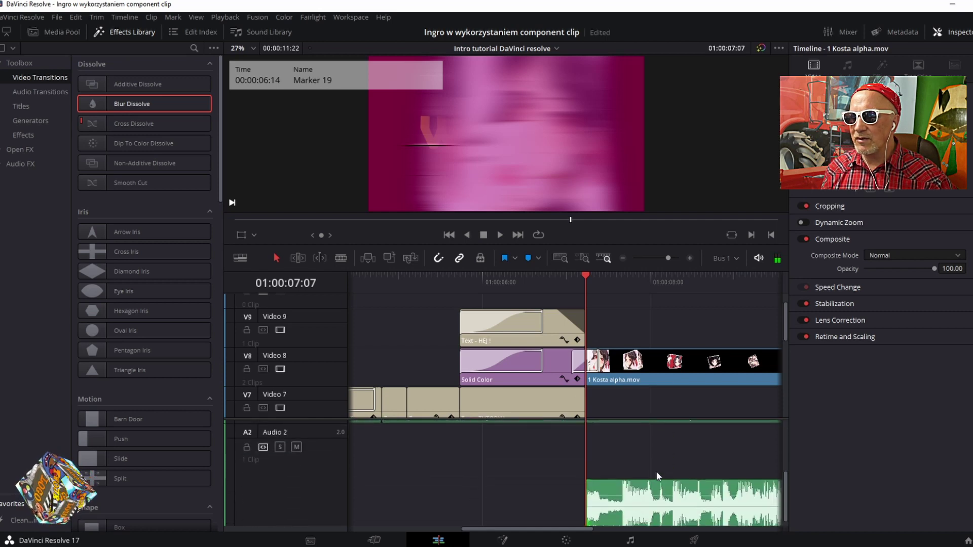
# Step: Lower the cube clip's A2 audio to about -7 dB and check levels in the Mixer
pyautogui.moveTo(673, 496); pyautogui.dragTo(674, 503)
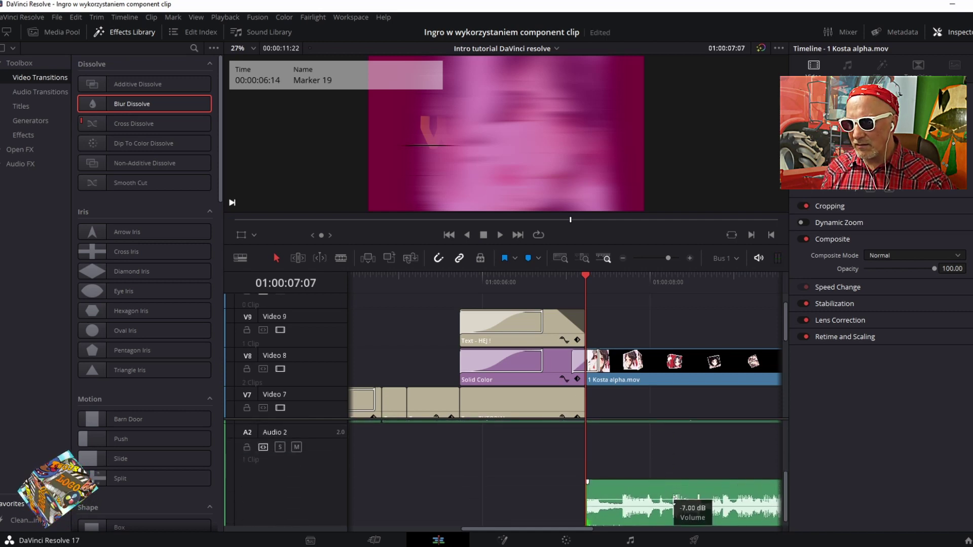
pyautogui.click(847, 32)
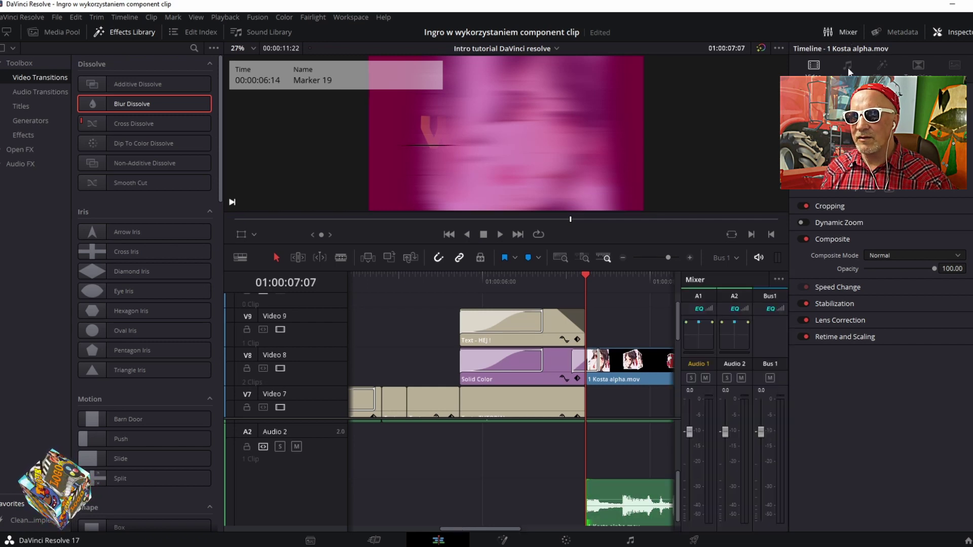
pyautogui.press('space')
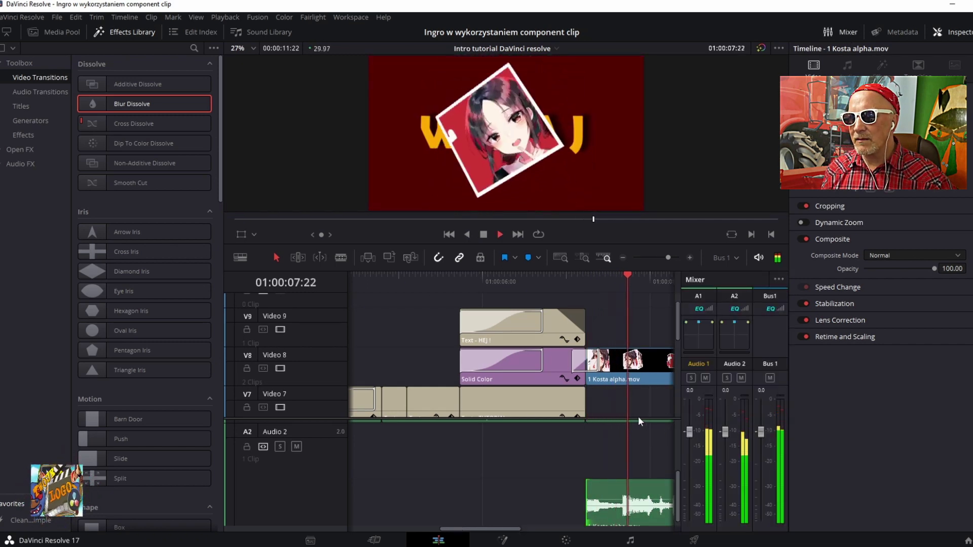
pyautogui.press('space')
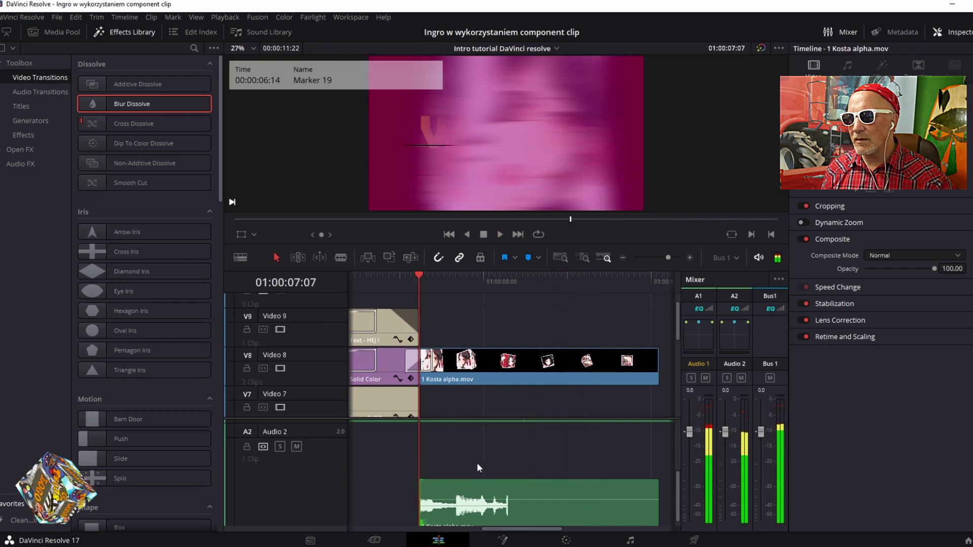
# Step: Delete the A1 music clip after the 01:00:07:07 edit point
pyautogui.scroll(1, 476, 463)
pyautogui.scroll(2, 467, 454)
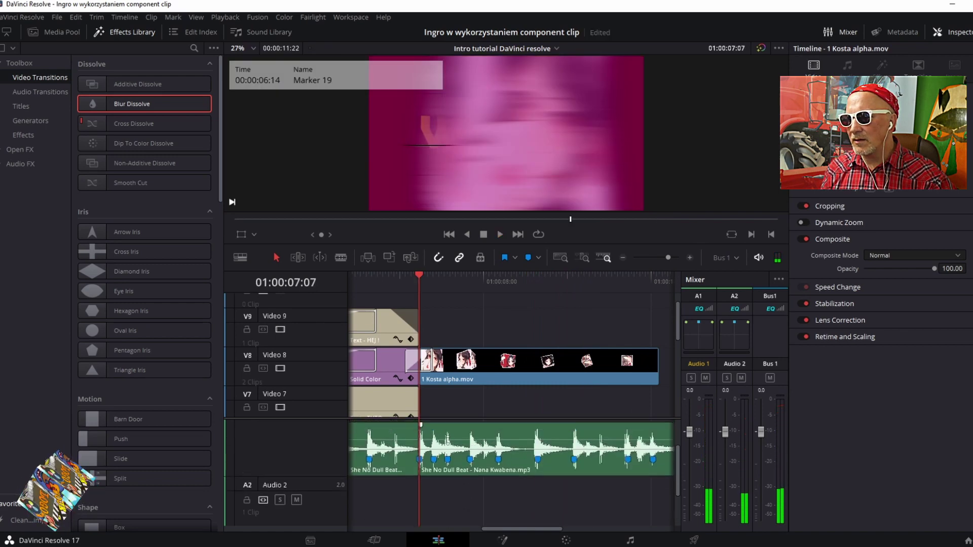
pyautogui.click(474, 451)
pyautogui.press('Delete')
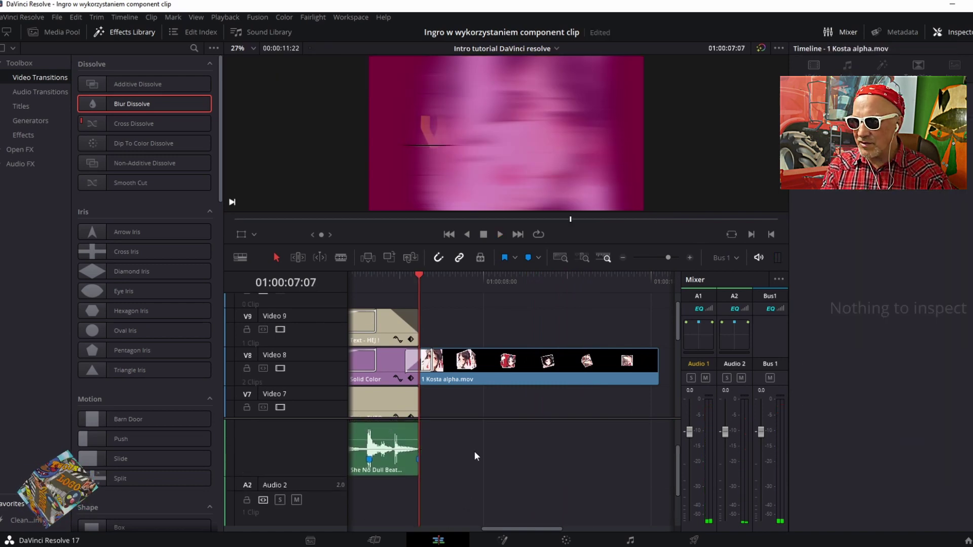
# Step: Move the cube clip's audio from A2 up onto the A1 music track
pyautogui.scroll(-2, 449, 454)
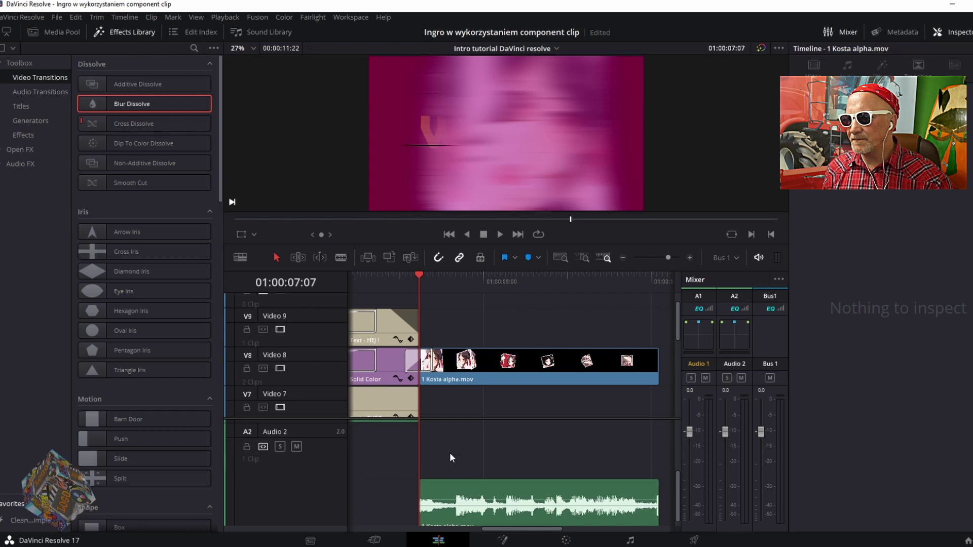
pyautogui.click(462, 498)
pyautogui.rightClick(506, 503)
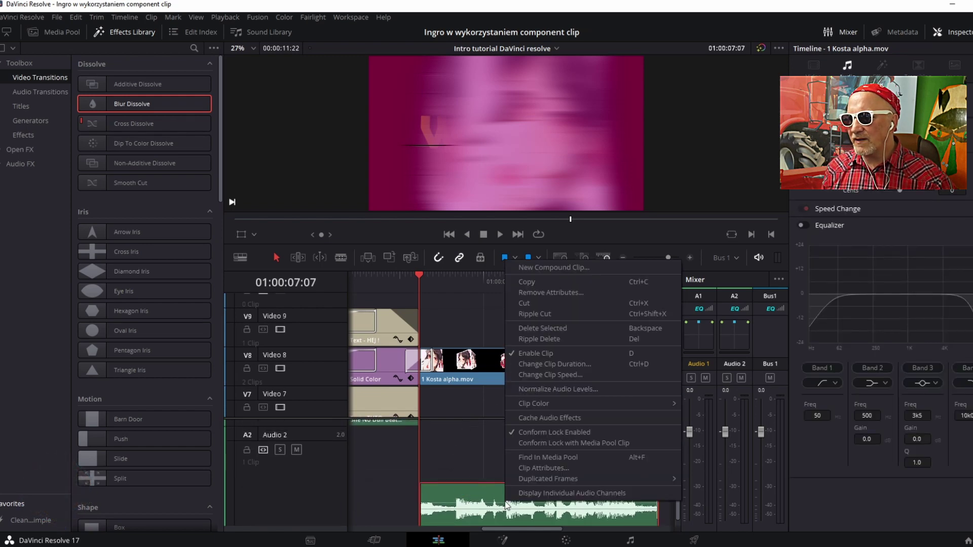
pyautogui.click(468, 496)
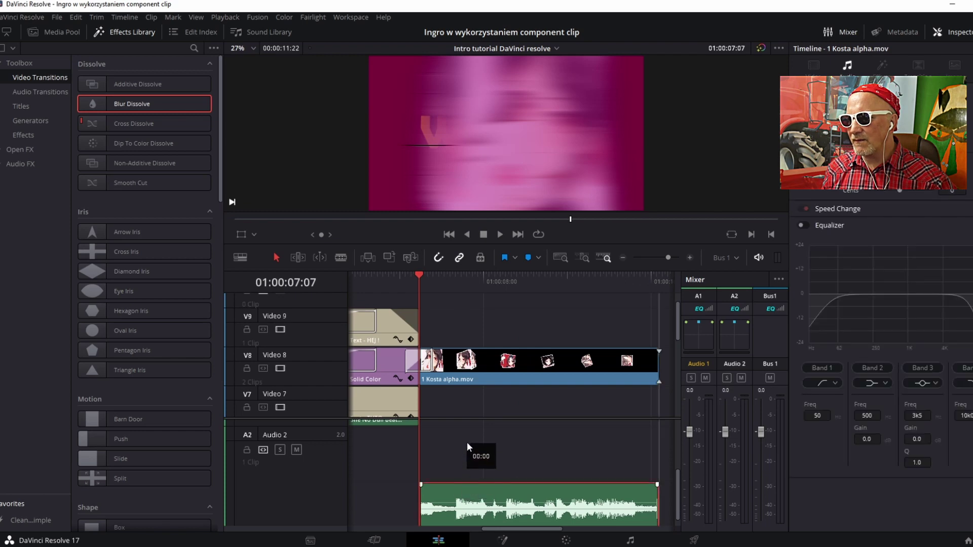
pyautogui.moveTo(467, 445); pyautogui.dragTo(467, 417)
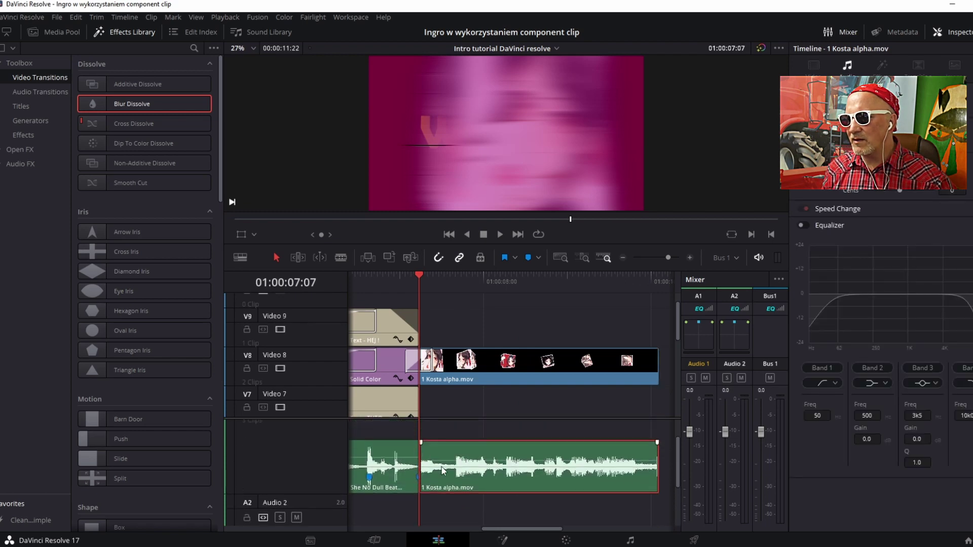
pyautogui.click(41, 92)
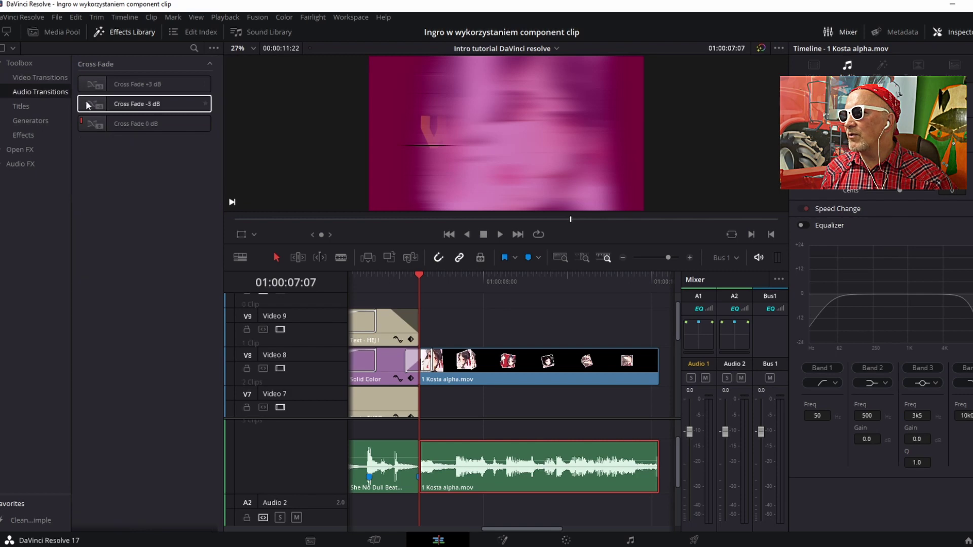
# Step: Add a Cross Fade 0 dB transition at the A1 edit point between beat and cube audio
pyautogui.moveTo(97, 123); pyautogui.dragTo(428, 464)
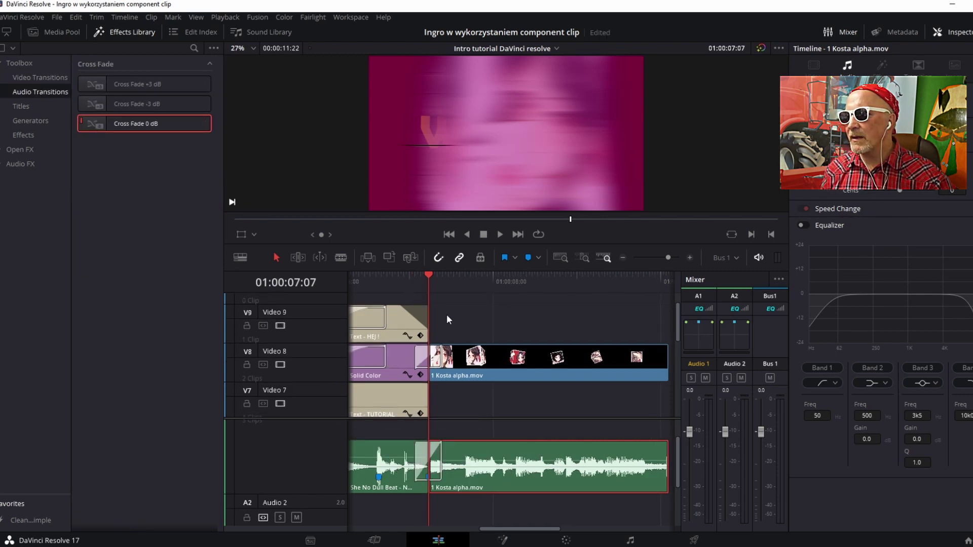
pyautogui.moveTo(399, 306); pyautogui.dragTo(391, 307)
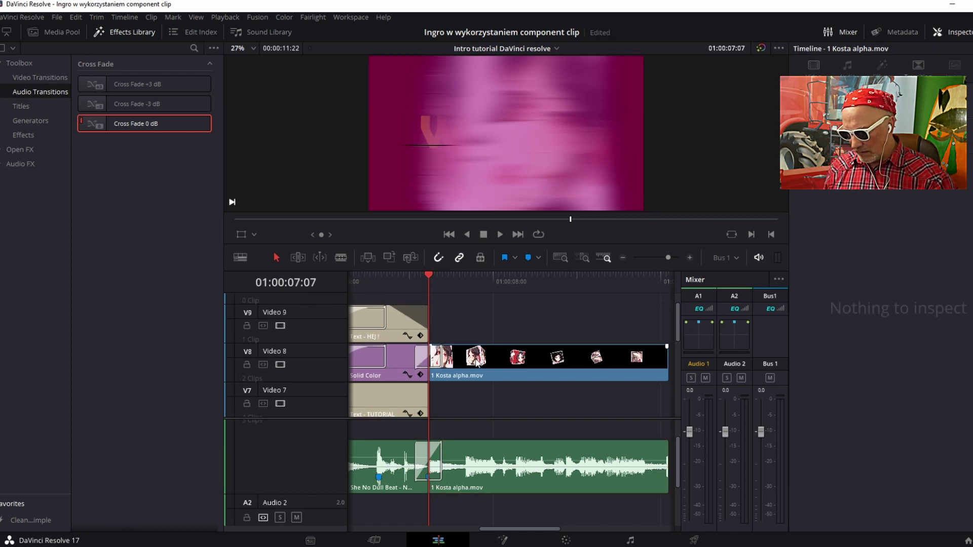
pyautogui.scroll(-2, 390, 368)
pyautogui.scroll(-3, 384, 366)
# Step: Hide the Effects Library and move the playhead near the start of the intro
pyautogui.click(111, 33)
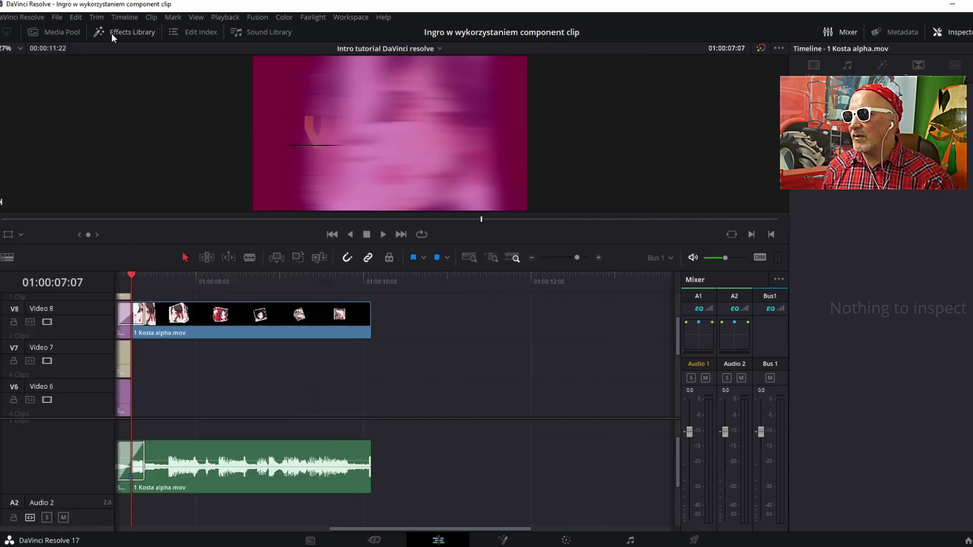
pyautogui.moveTo(388, 528); pyautogui.dragTo(167, 509)
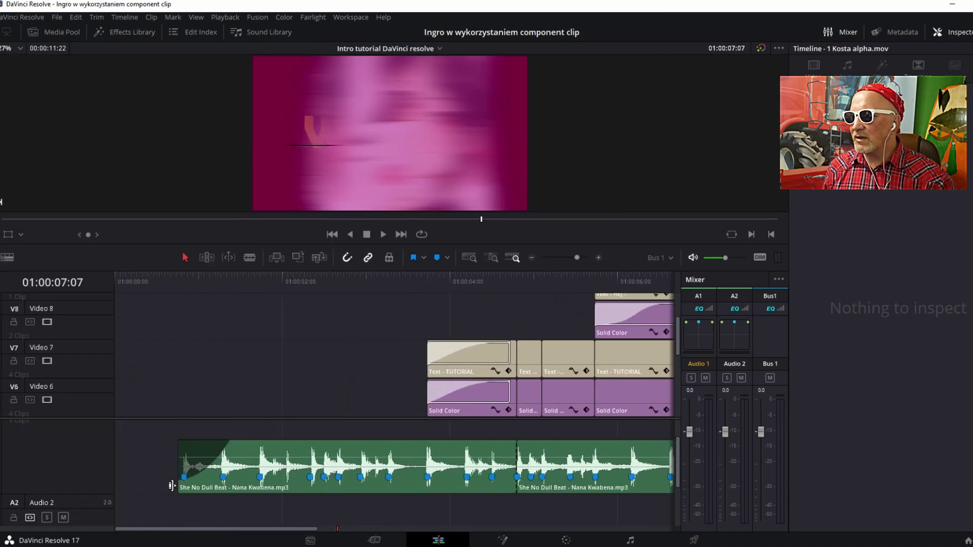
pyautogui.click(172, 283)
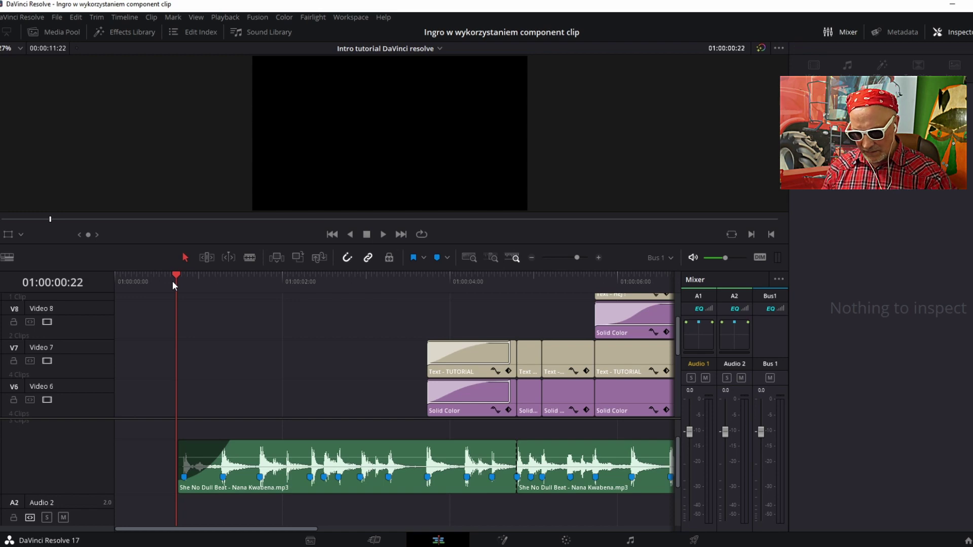
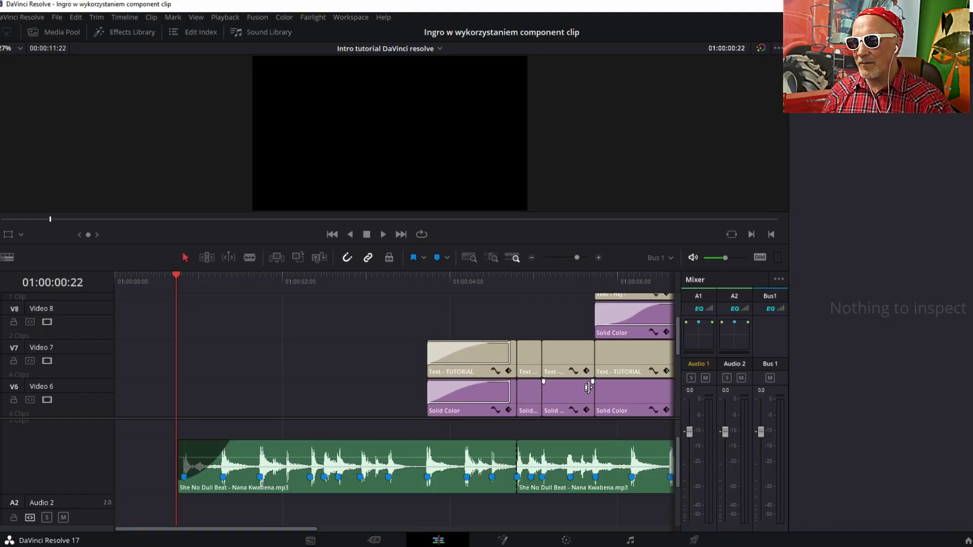
# Step: Scroll the timeline down so tracks V4 to V6 appear above the music track
pyautogui.scroll(-1, 524, 400)
pyautogui.scroll(-1, 532, 411)
pyautogui.scroll(-1, 532, 413)
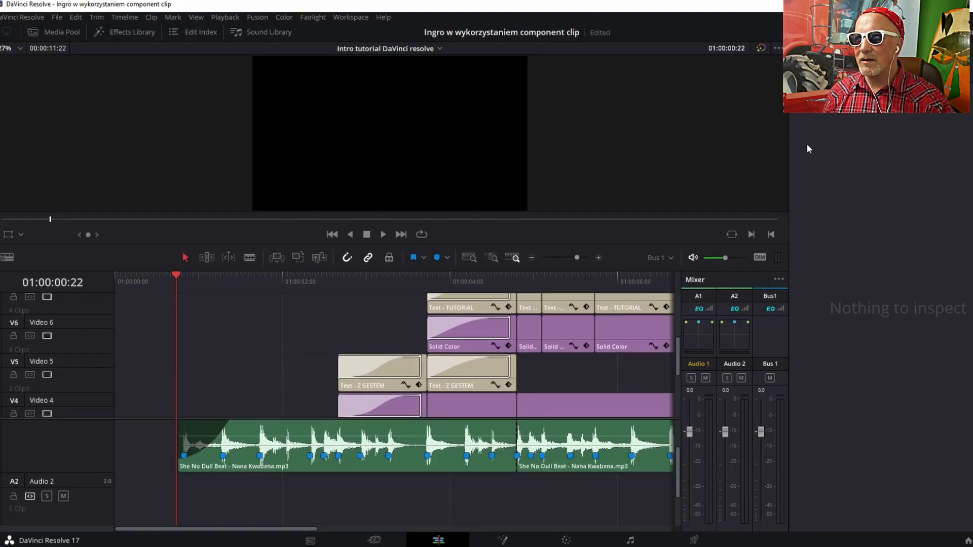
# Step: Close the audio mixer and inspector panels to widen the timeline view
pyautogui.click(860, 31)
pyautogui.click(953, 31)
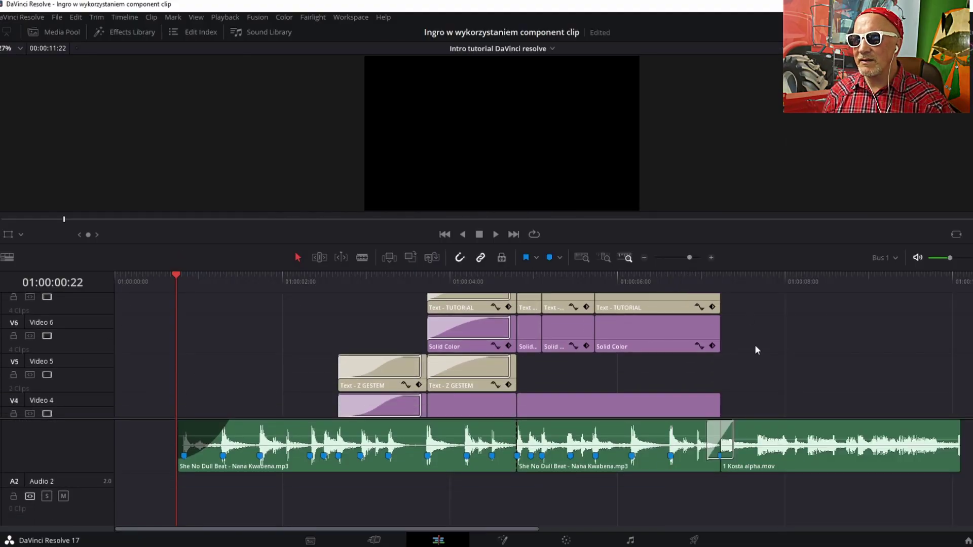
pyautogui.scroll(-1, 563, 502)
pyautogui.scroll(1, 554, 506)
pyautogui.scroll(1, 553, 506)
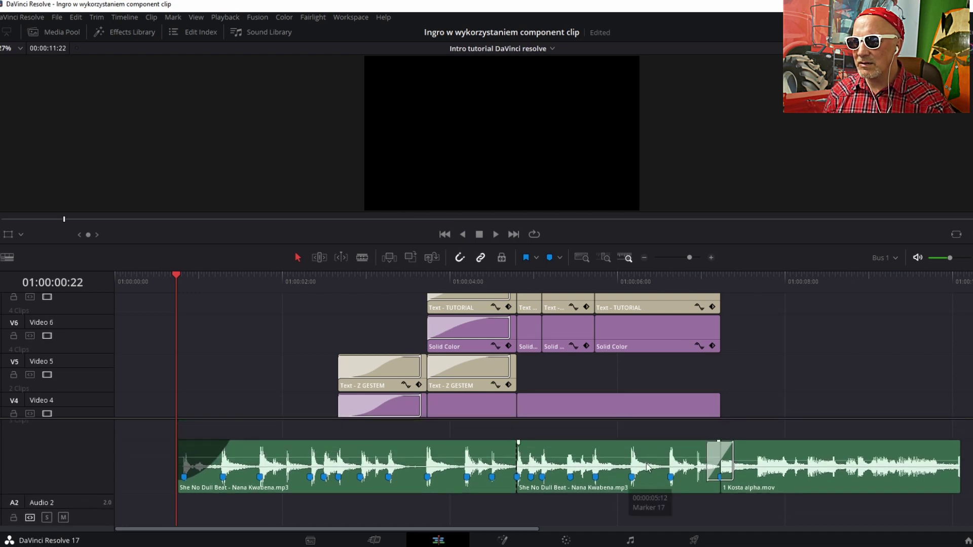
pyautogui.scroll(1, 711, 405)
pyautogui.scroll(1, 752, 413)
pyautogui.scroll(-5, 752, 410)
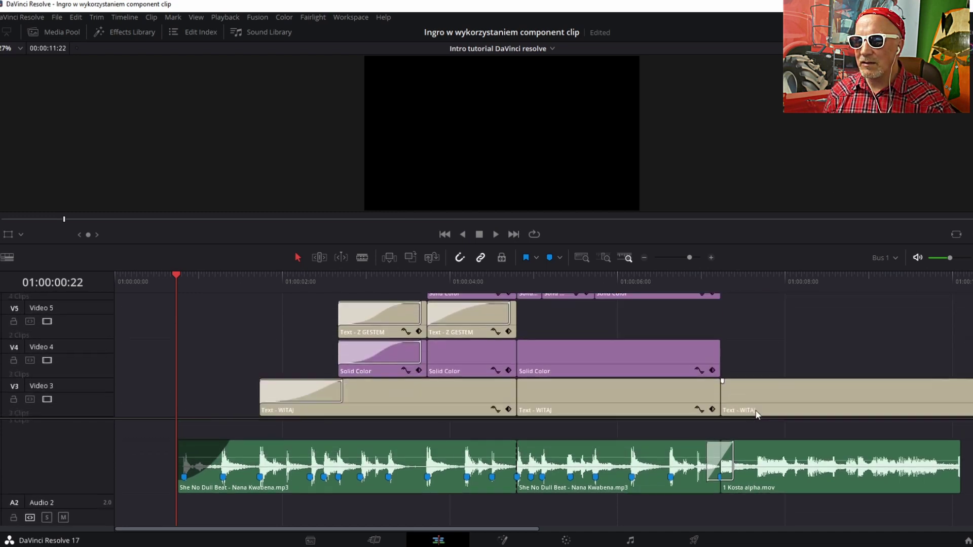
# Step: Delete the last Text - WITAJ clip and the trailing Solid Color and WITAJ clips on V3/V4
pyautogui.click(795, 388)
pyautogui.press('Delete')
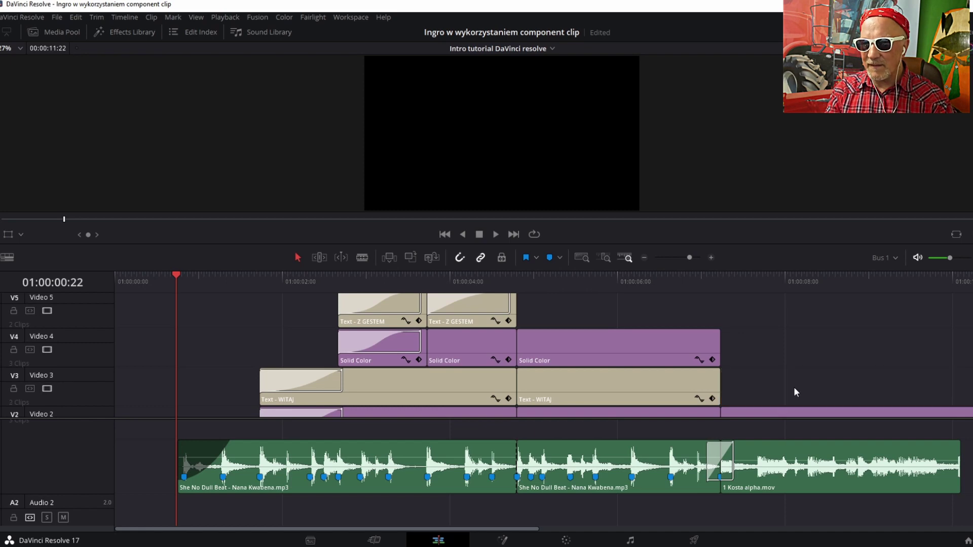
pyautogui.moveTo(603, 317); pyautogui.dragTo(640, 399)
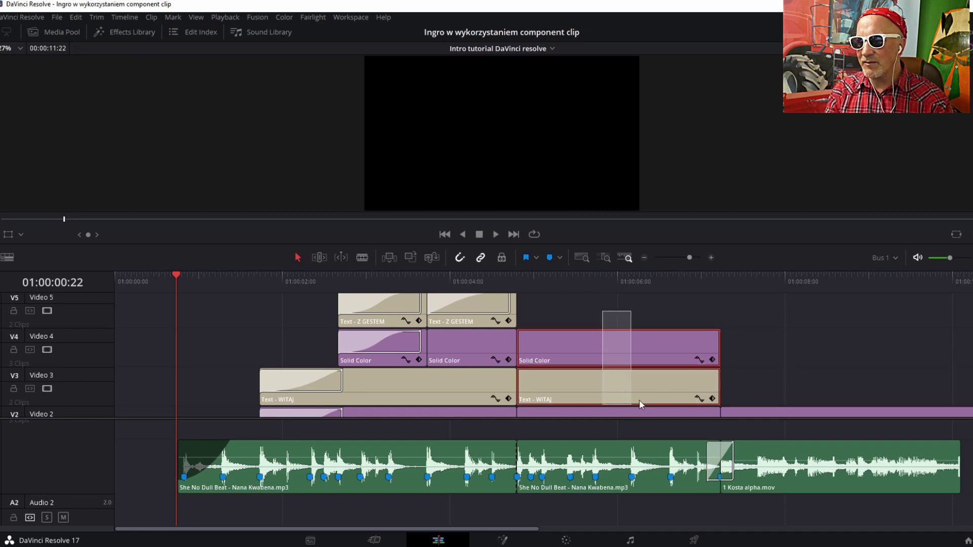
pyautogui.press('Delete')
# Step: Review the remaining timeline clips and bring up the Timeline View Options
pyautogui.scroll(2, 653, 394)
pyautogui.scroll(-1, 557, 385)
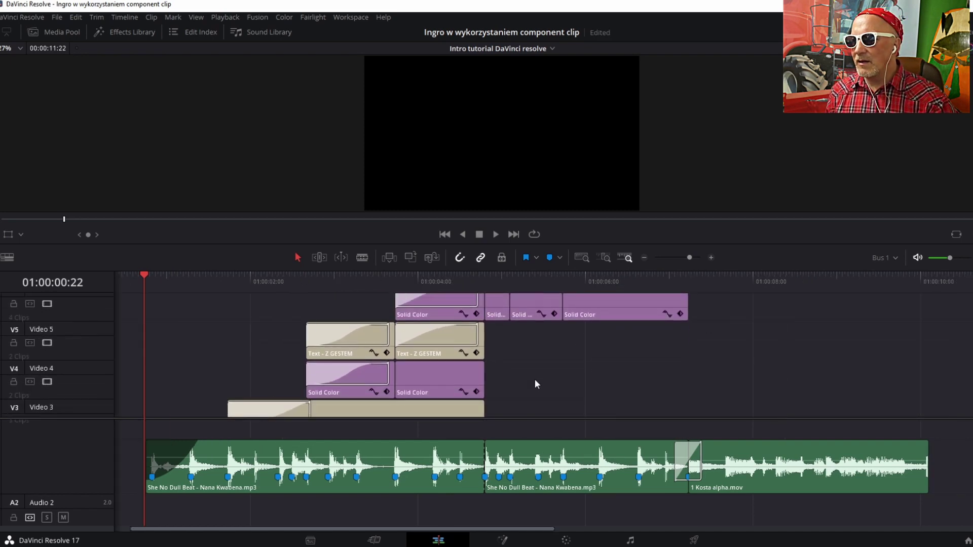
pyautogui.hscroll(4, 534, 380)
pyautogui.scroll(-2, 499, 360)
pyautogui.scroll(-2, 492, 366)
pyautogui.scroll(2, 478, 375)
pyautogui.scroll(1, 470, 380)
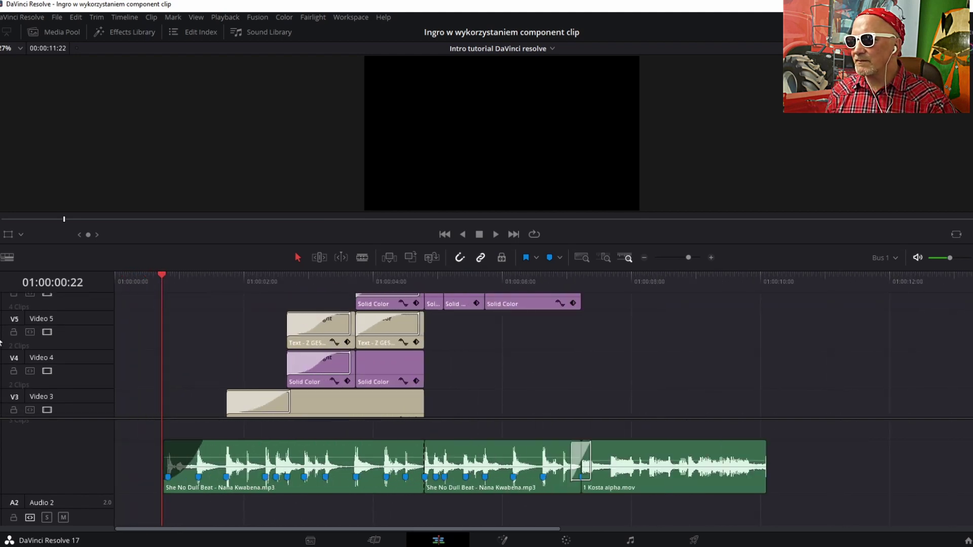
pyautogui.click(7, 257)
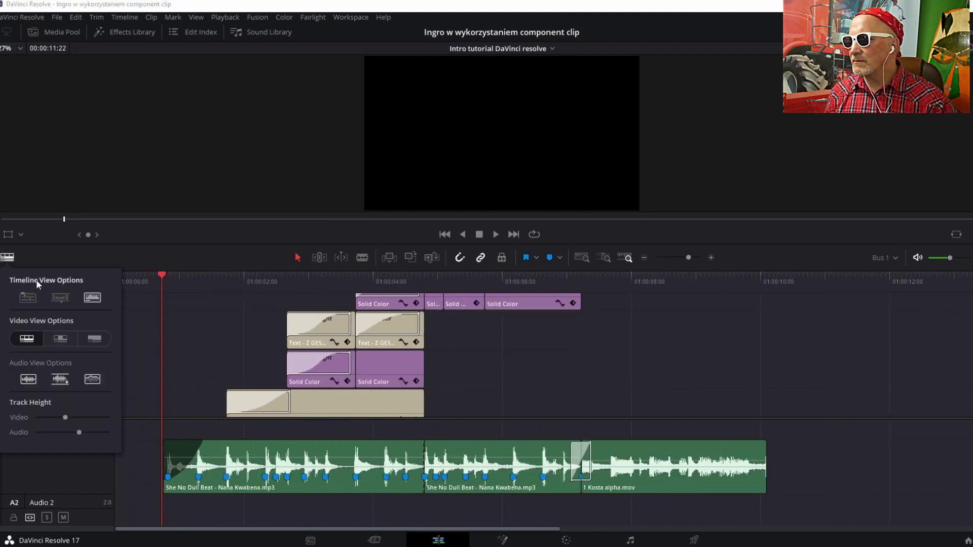
# Step: Shrink video and audio track heights to show V1–V9, then delete the trailing V1/V2 clips
pyautogui.moveTo(65, 420); pyautogui.dragTo(44, 424)
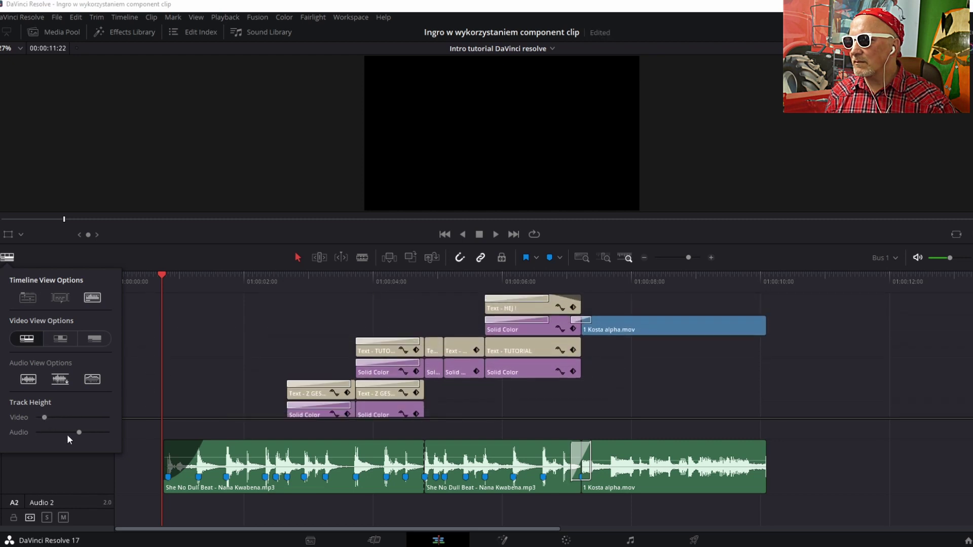
pyautogui.moveTo(77, 433); pyautogui.dragTo(71, 435)
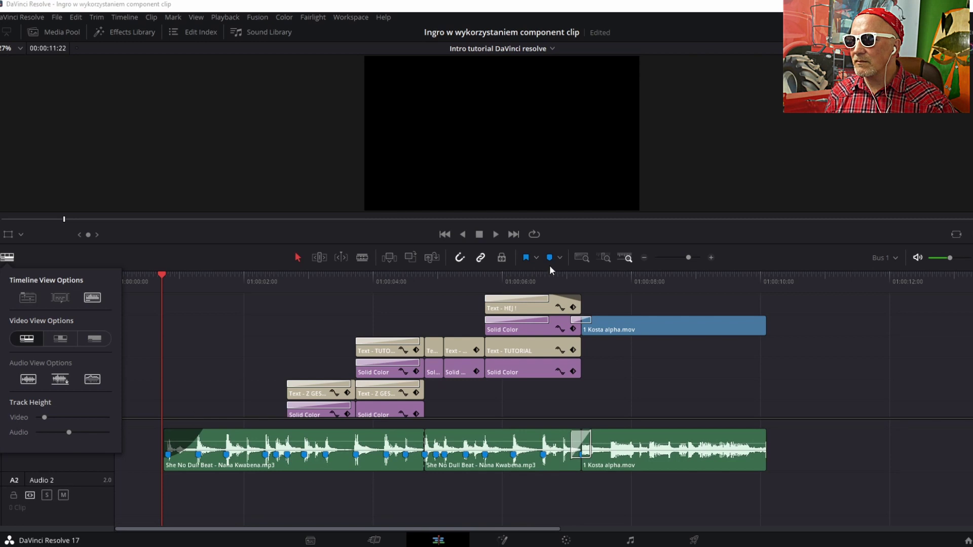
pyautogui.scroll(-1, 911, 414)
pyautogui.scroll(-2, 898, 418)
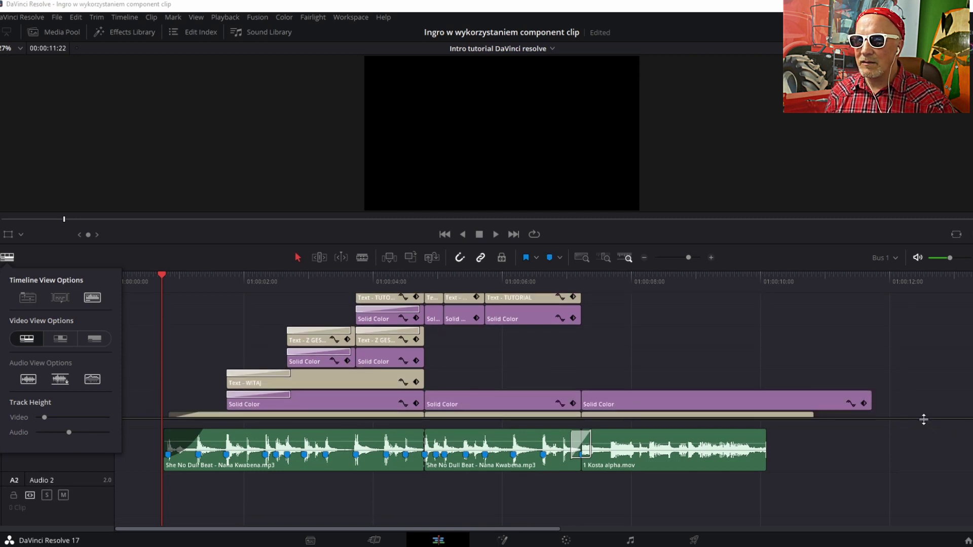
pyautogui.moveTo(924, 419); pyautogui.dragTo(931, 488)
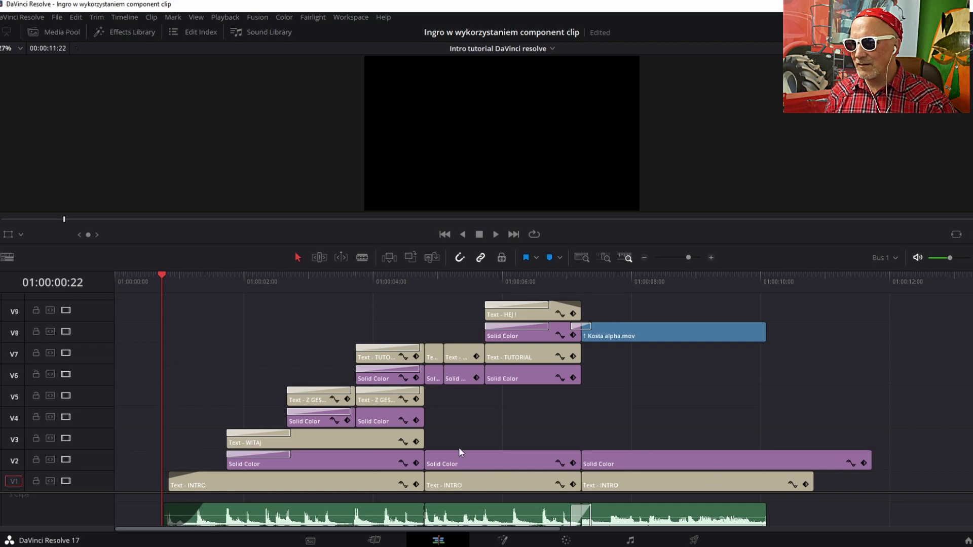
pyautogui.moveTo(460, 448); pyautogui.dragTo(831, 498)
pyautogui.press('Delete')
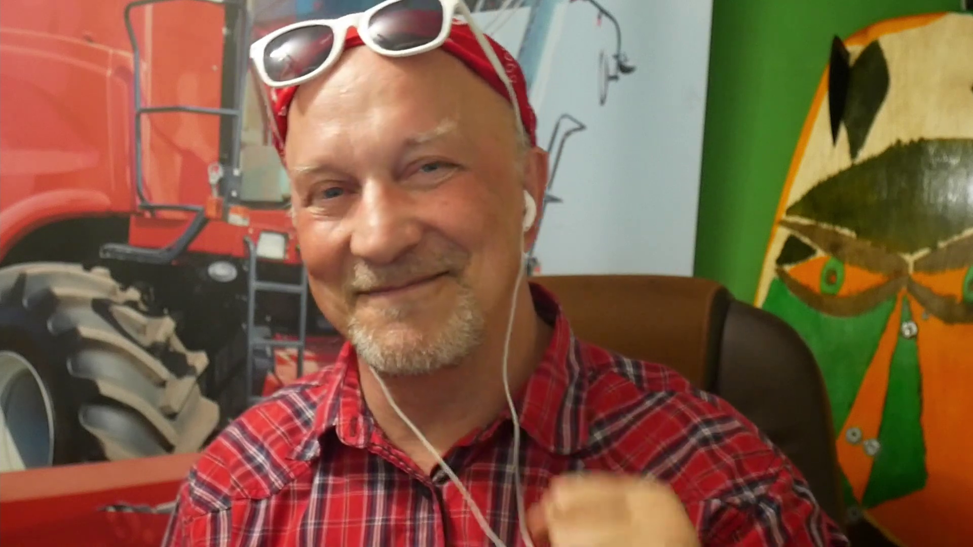
# Step: Play back the finished intro on the timeline
pyautogui.press('space')
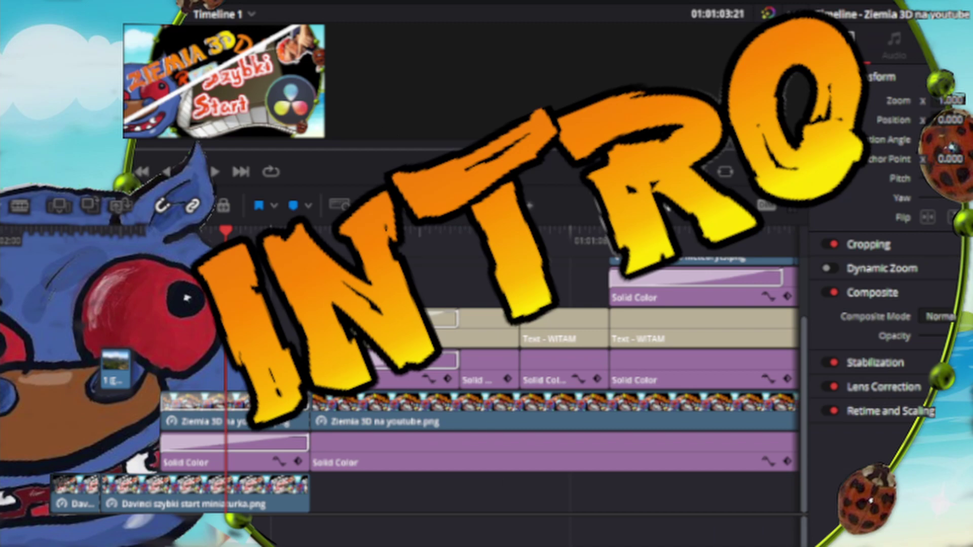